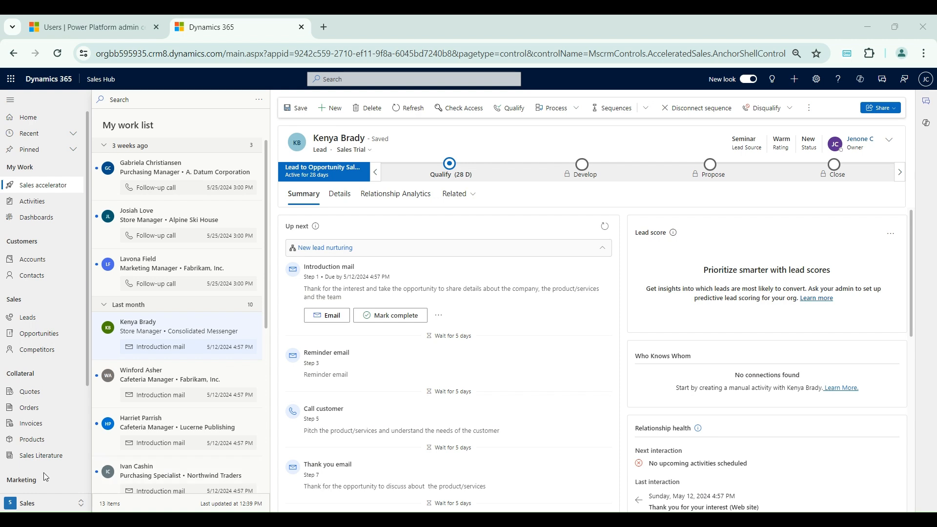
Go to the Sales Territories list in the App Settings area and look at the India territory's record
left_click(30, 505)
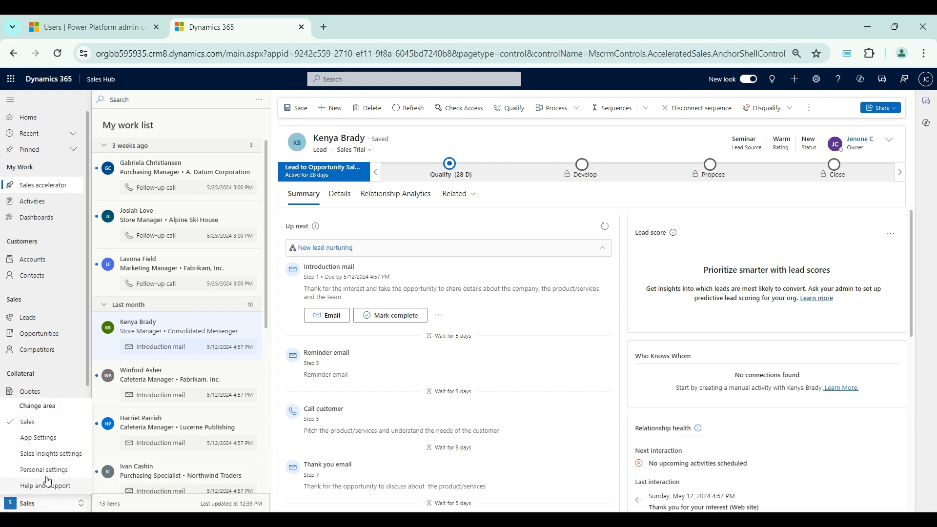
left_click(55, 439)
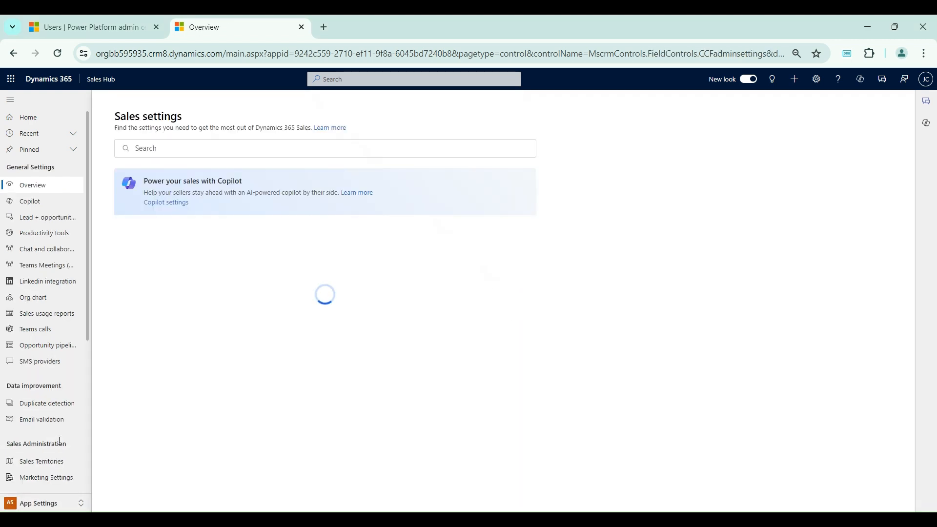
left_click_drag(7, 445, 67, 445)
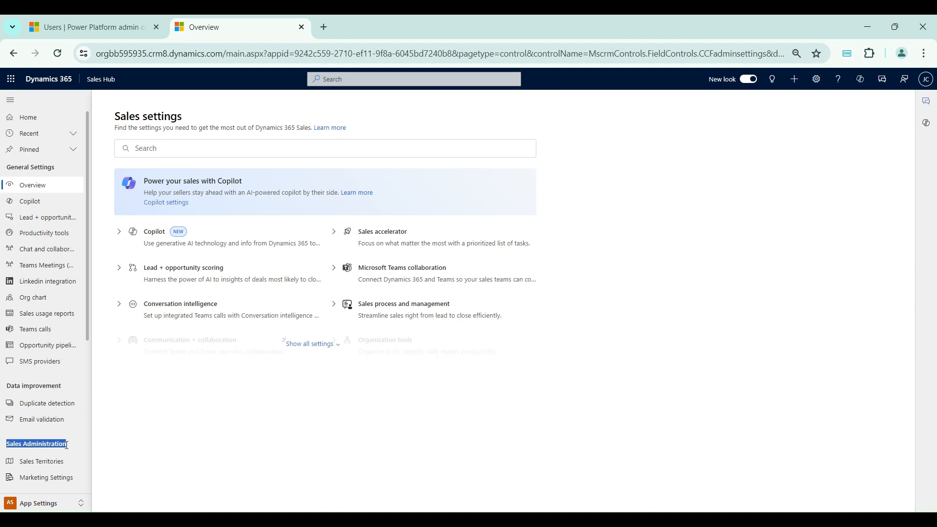
left_click(53, 464)
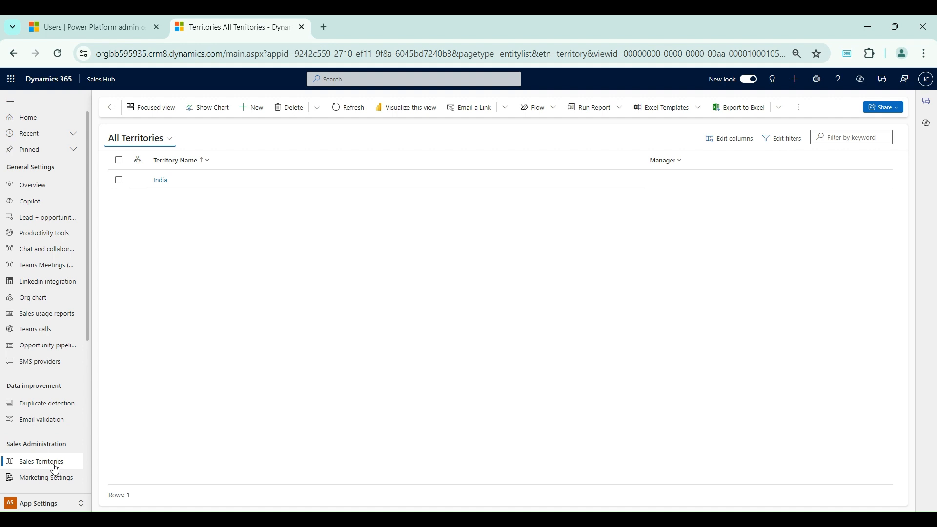
left_click(163, 183)
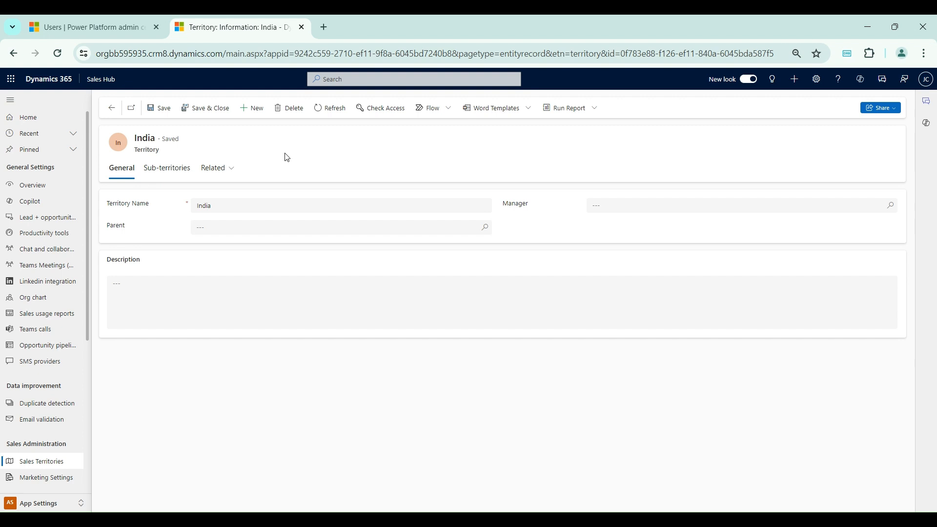
left_click(112, 108)
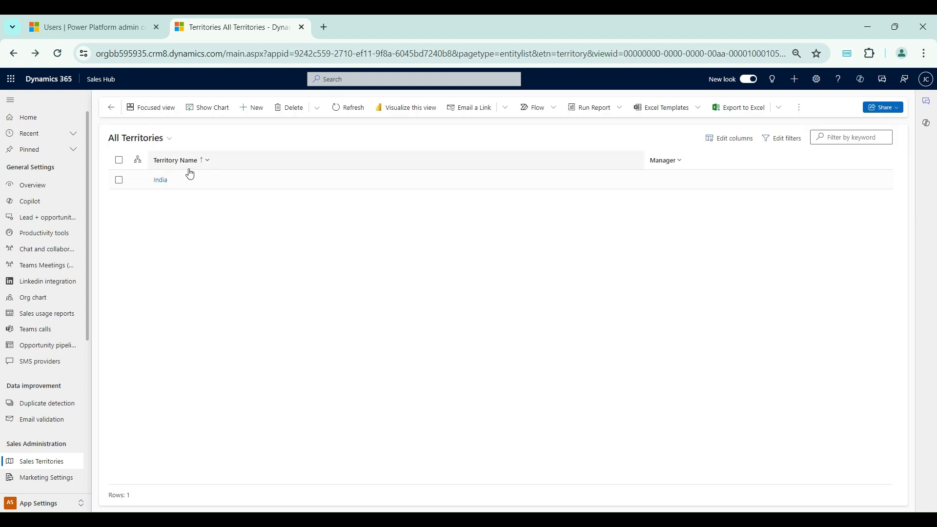
Create and save a new territory named North India with India as its parent
left_click(254, 112)
left_click(268, 209)
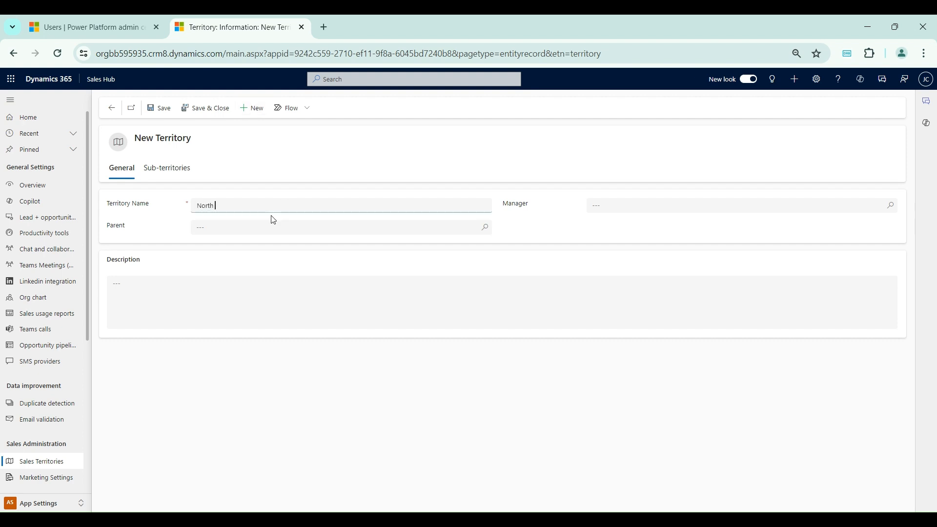
type("North India")
left_click(516, 236)
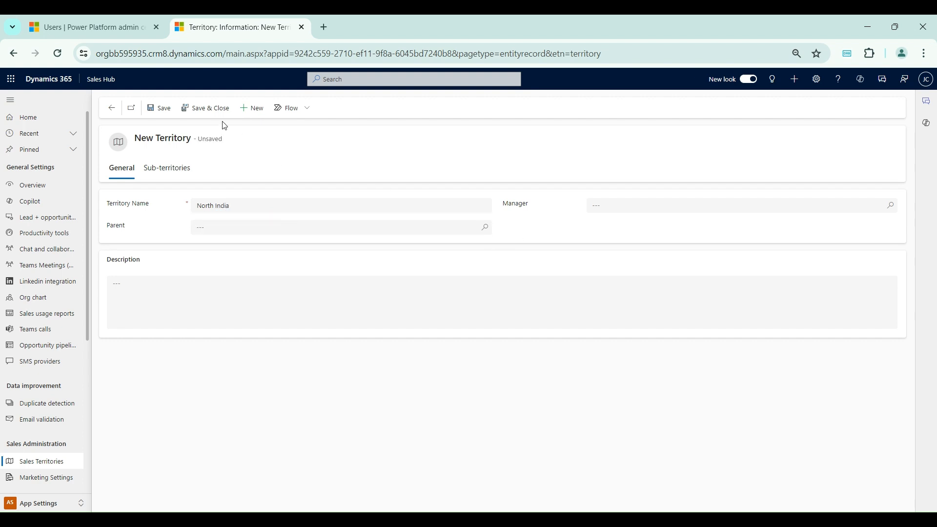
left_click(202, 228)
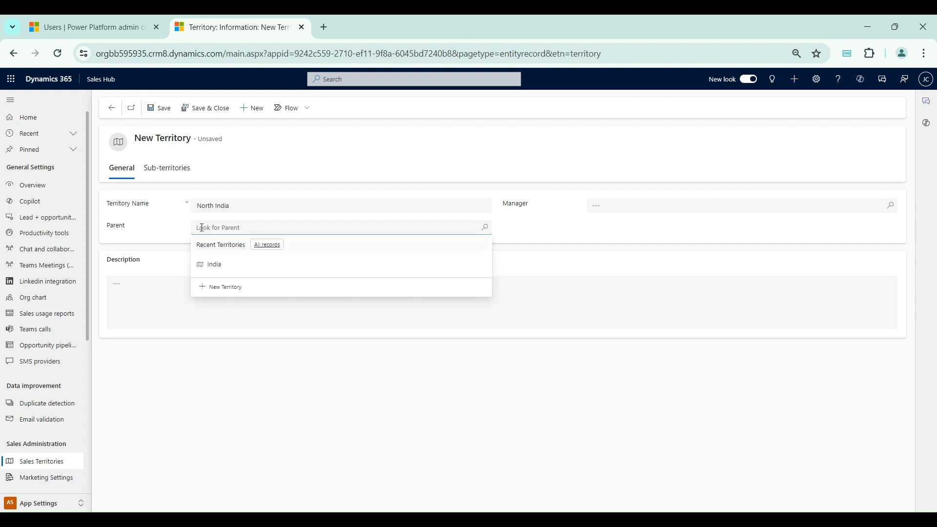
left_click(233, 271)
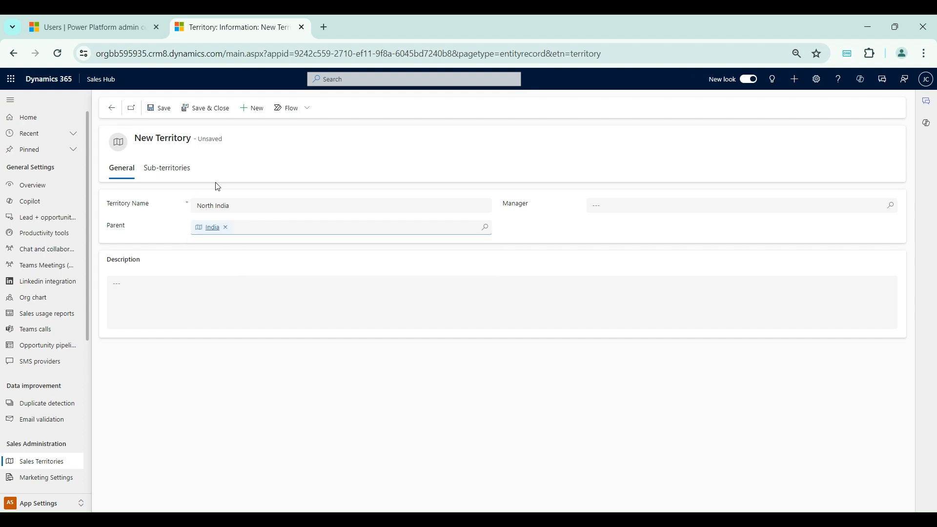
left_click(158, 108)
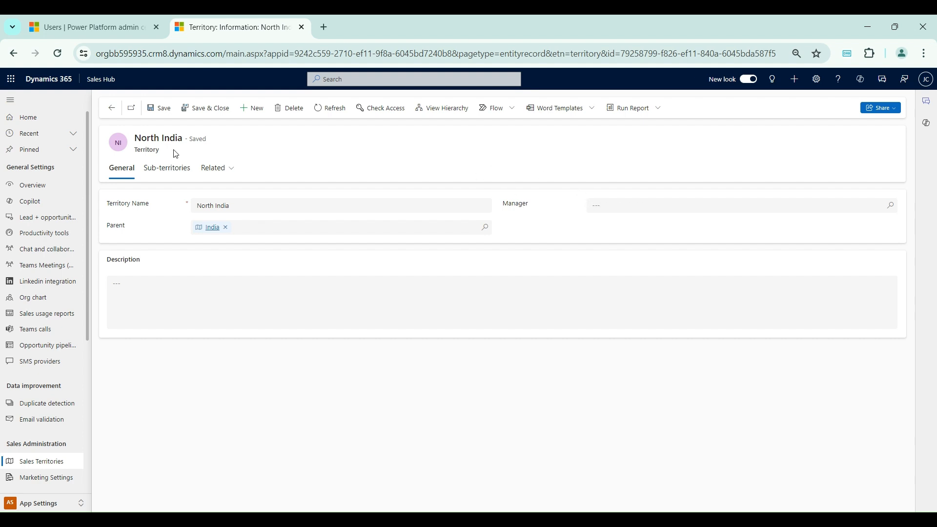
left_click(112, 108)
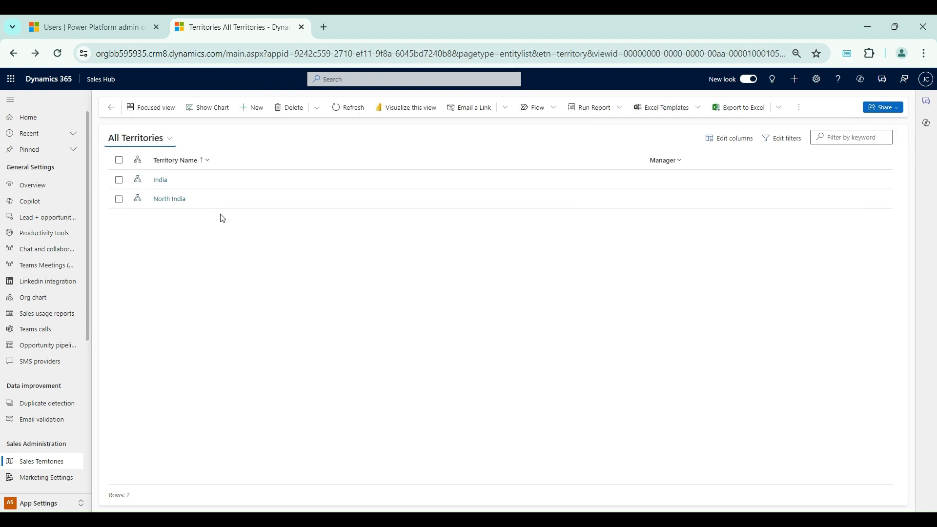
Assign Vice President Sales as the manager of the India territory and save the record
left_click(159, 181)
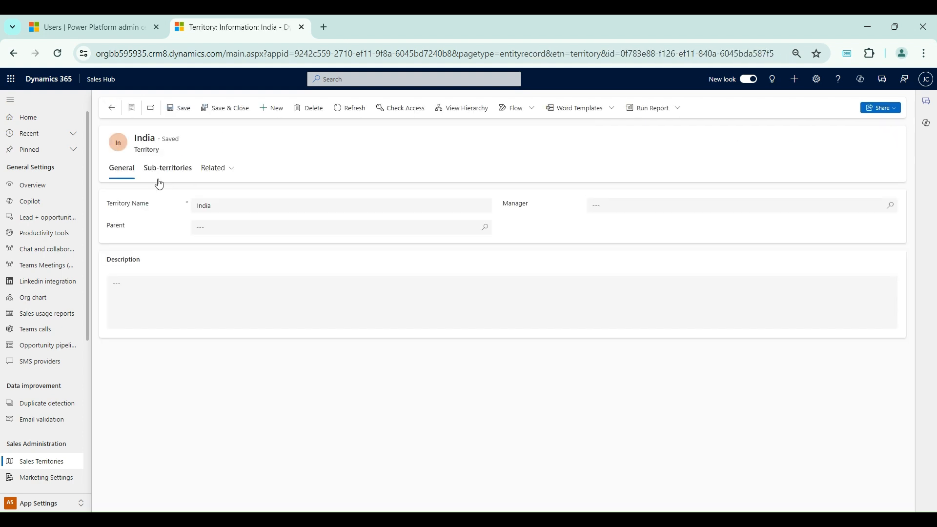
left_click(600, 205)
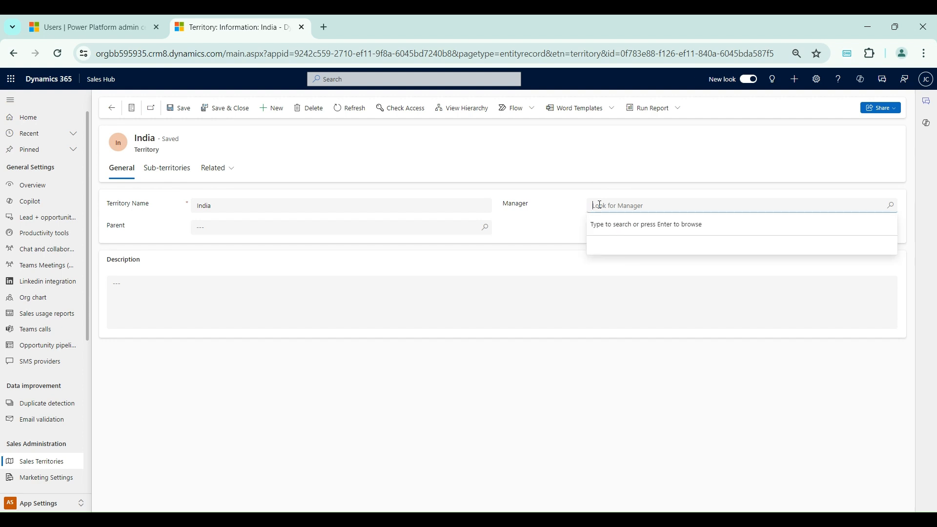
type("vide")
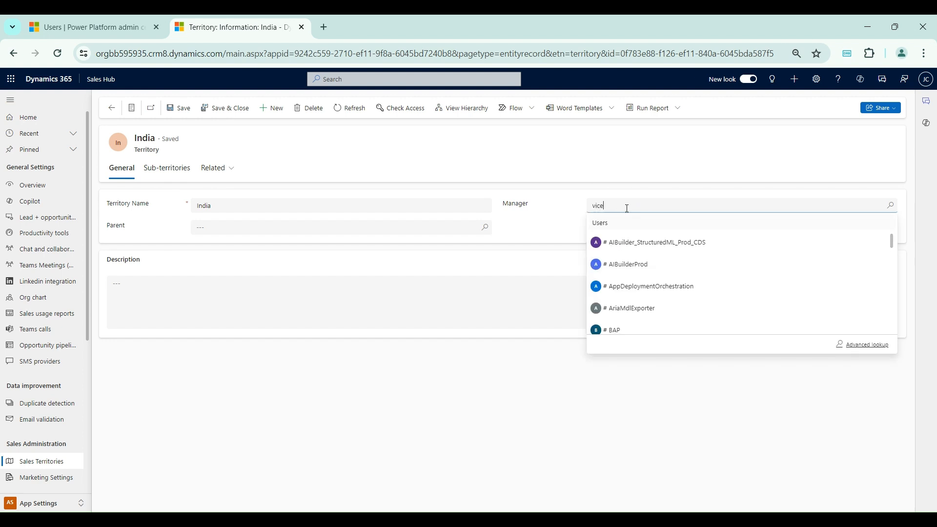
key("Return")
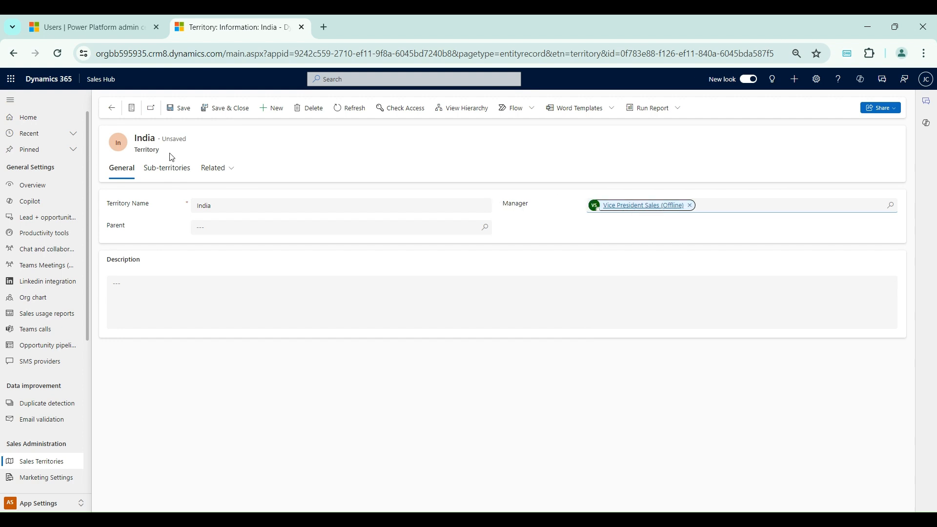
left_click(184, 112)
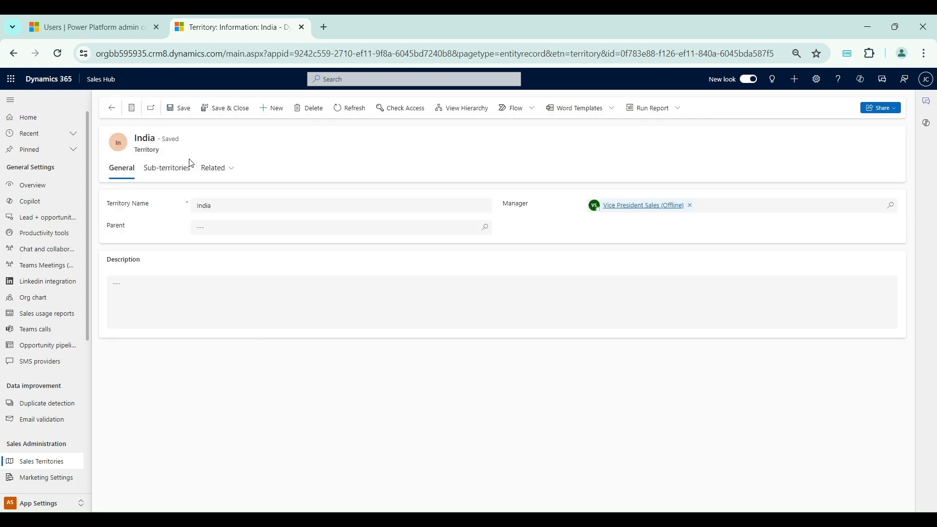
Assign Regional Manager 1 as manager of India's sub-territory North India, save it and return to the territory list
left_click(176, 171)
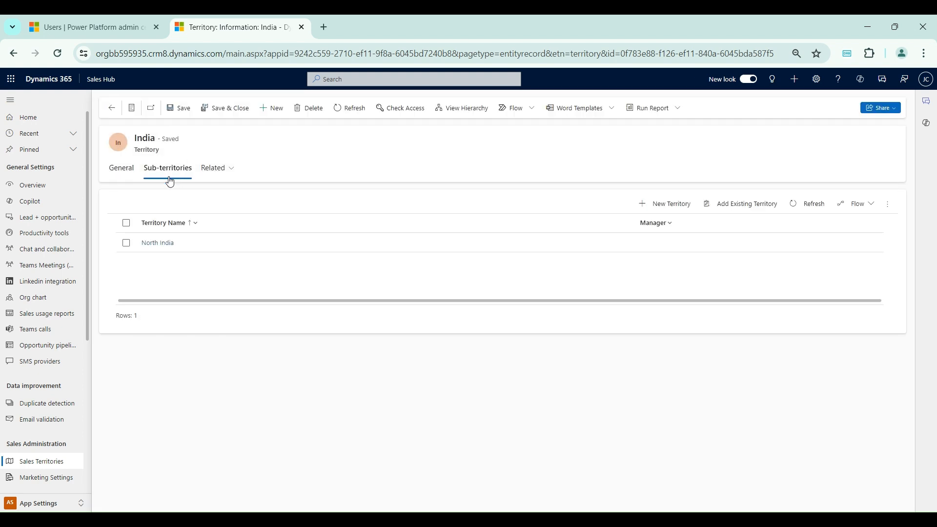
left_click(156, 244)
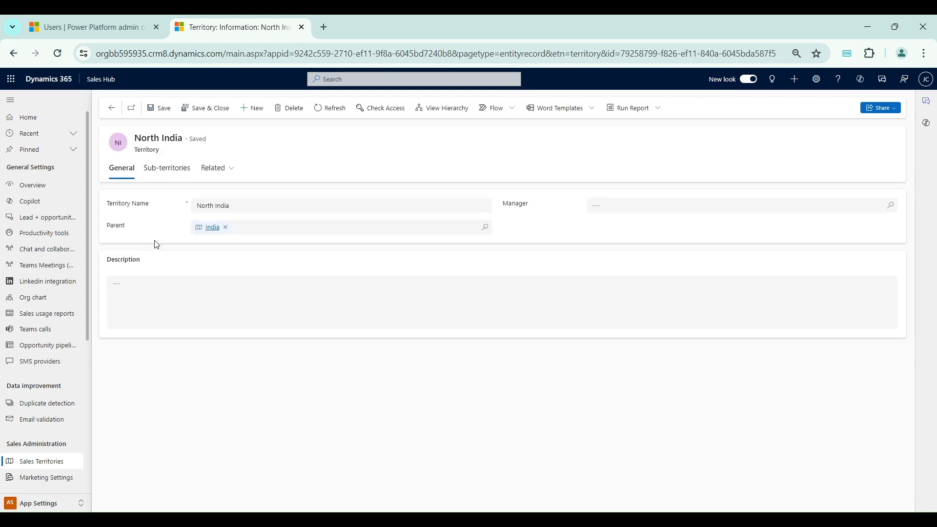
left_click(623, 205)
type("region")
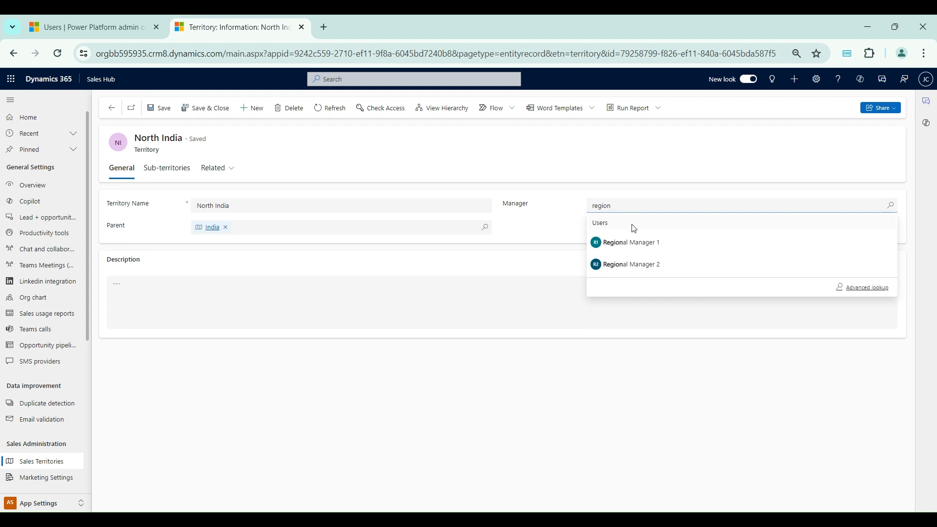
left_click(640, 249)
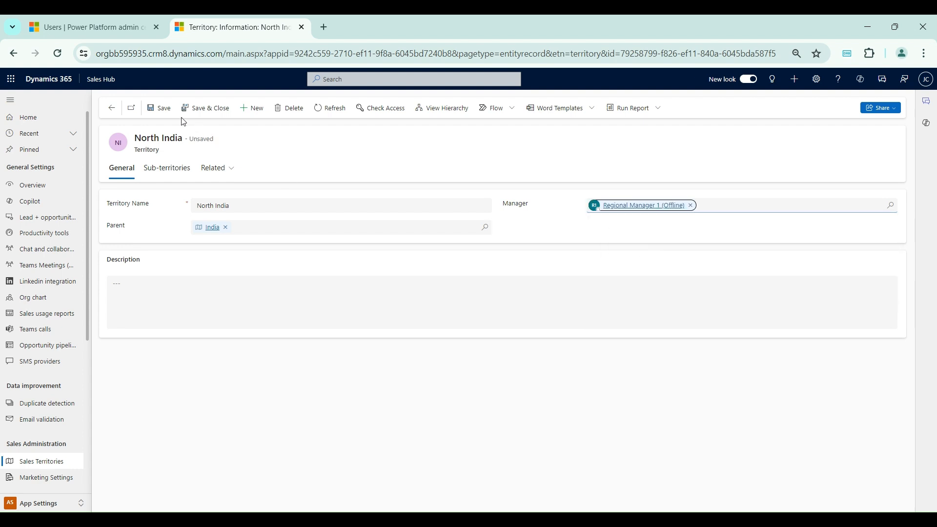
left_click(162, 111)
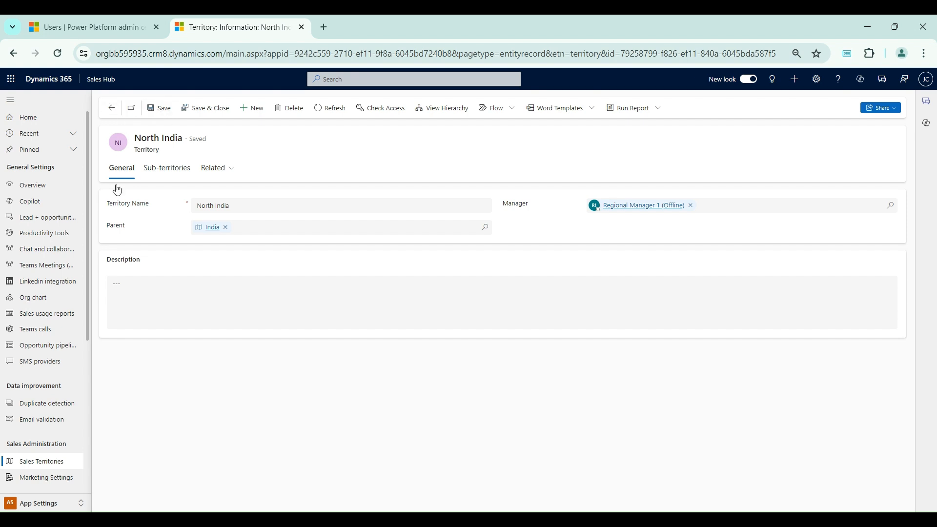
left_click(113, 107)
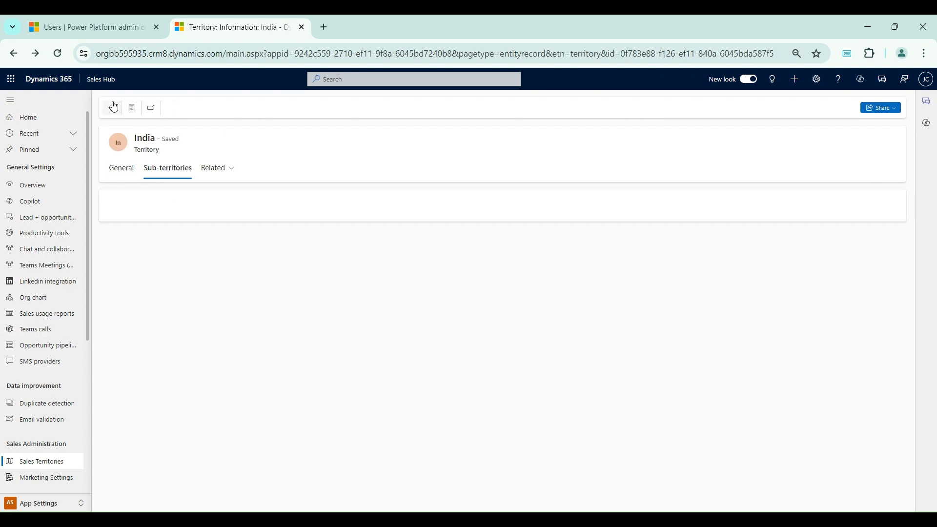
left_click(113, 106)
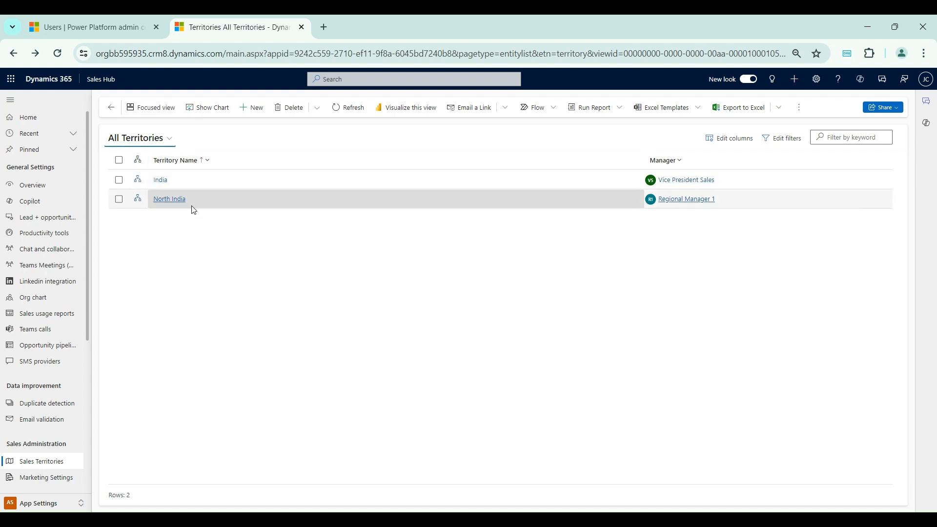
Start a new territory named South India with India as its parent
left_click(251, 107)
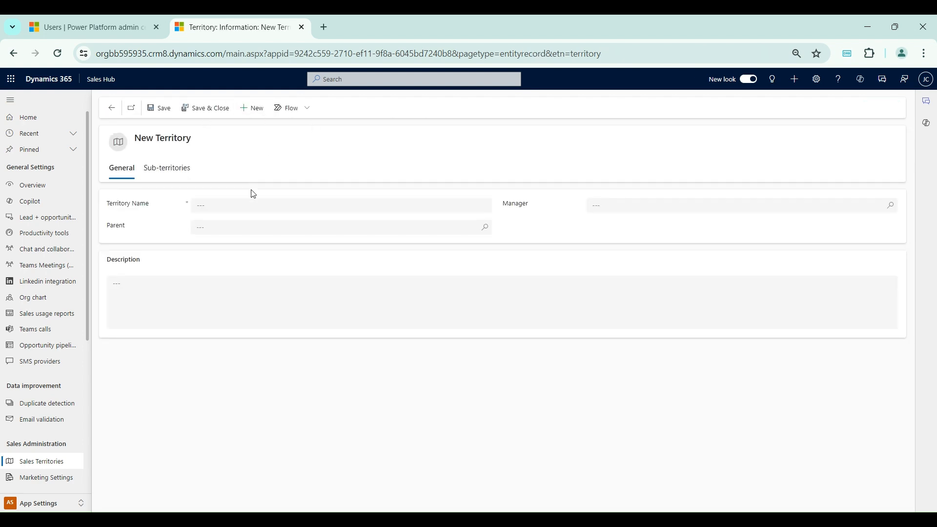
left_click(250, 205)
type("South India")
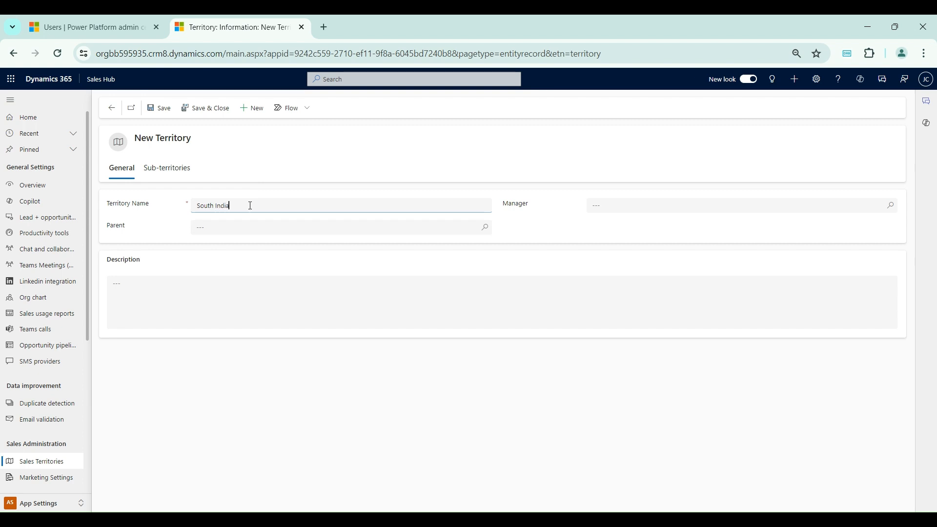
left_click(275, 227)
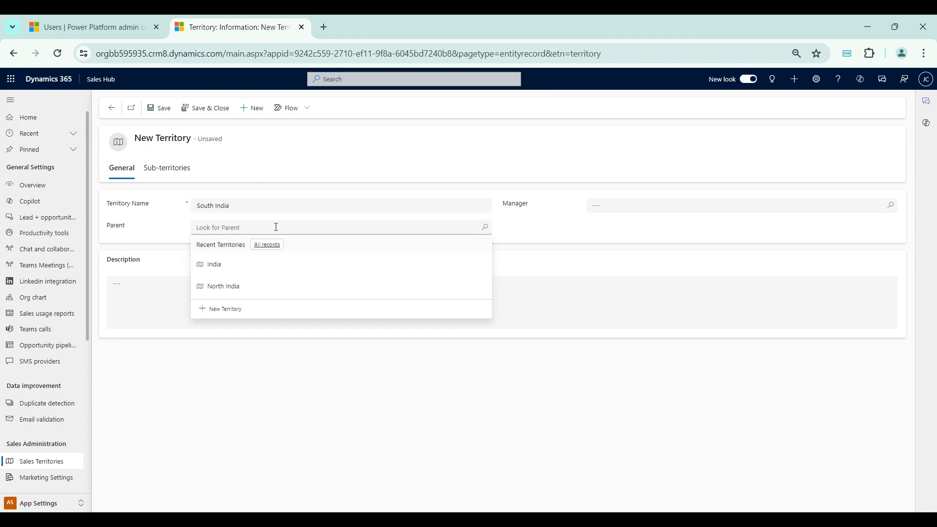
left_click(225, 266)
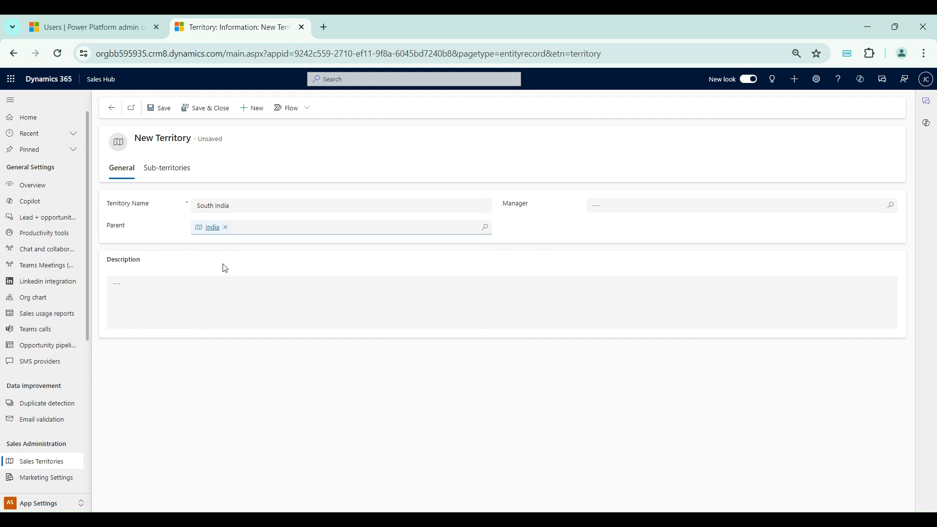
Set Regional Manager 2 as the South India territory's manager, save the record and return to the list
left_click(630, 210)
type("re")
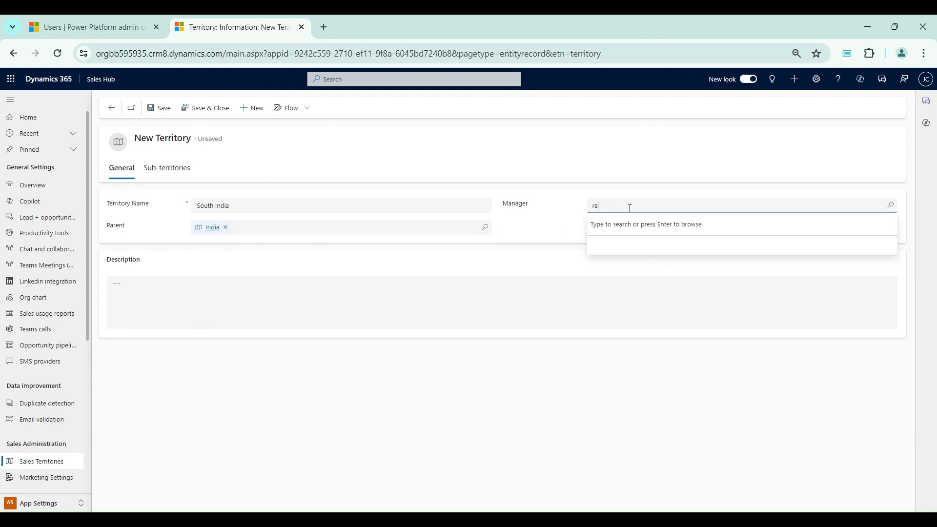
type("giona")
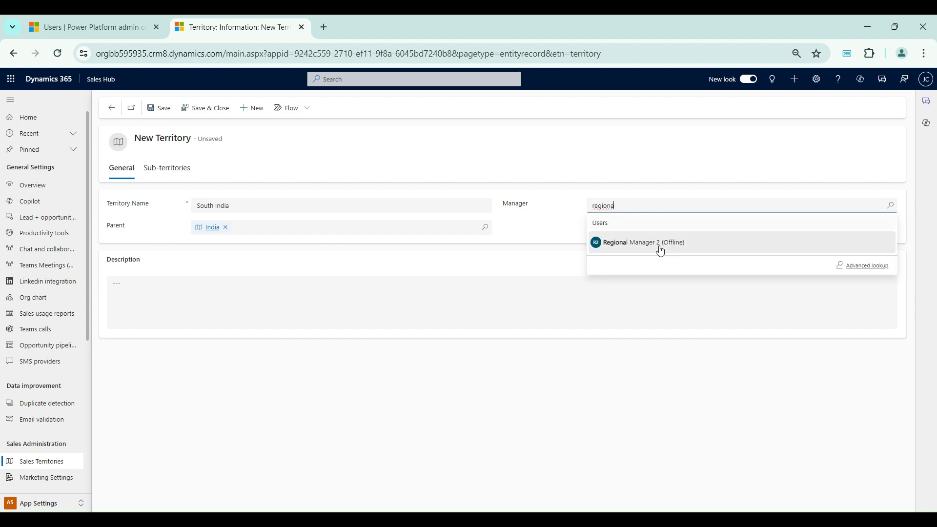
left_click(661, 248)
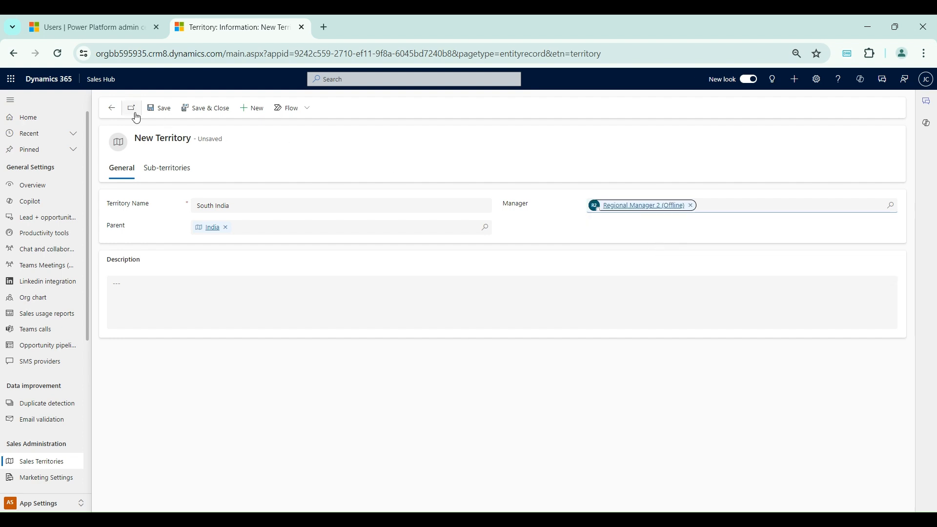
left_click(160, 109)
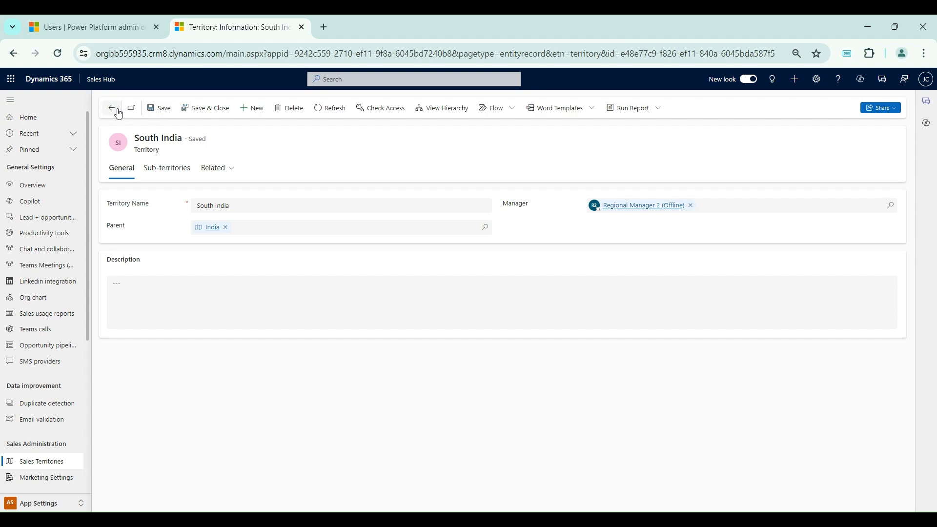
left_click(118, 112)
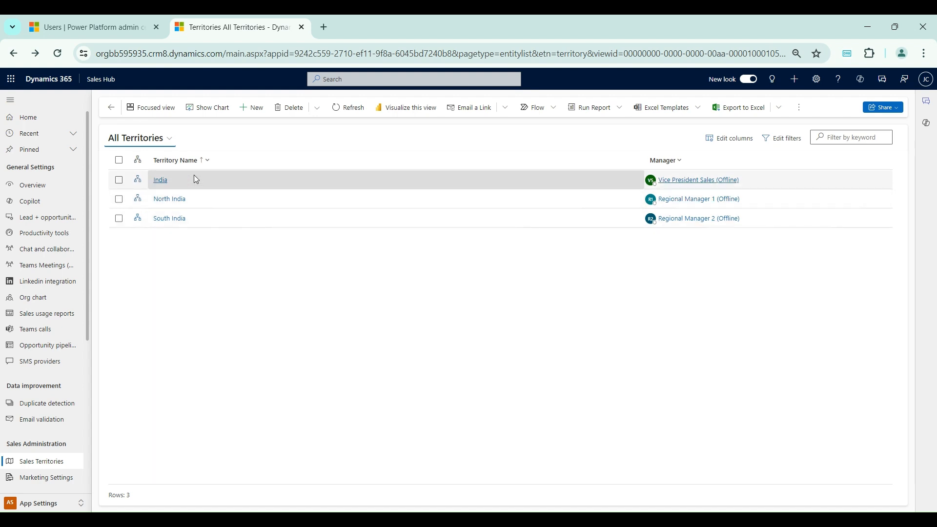
View the hierarchy chart of the India territory and open the North India record from it
left_click(138, 182)
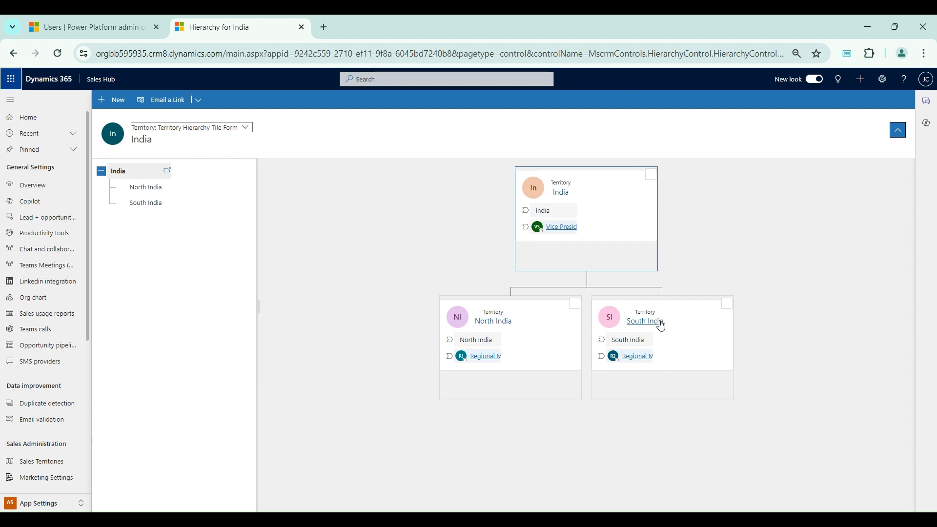
left_click(503, 324)
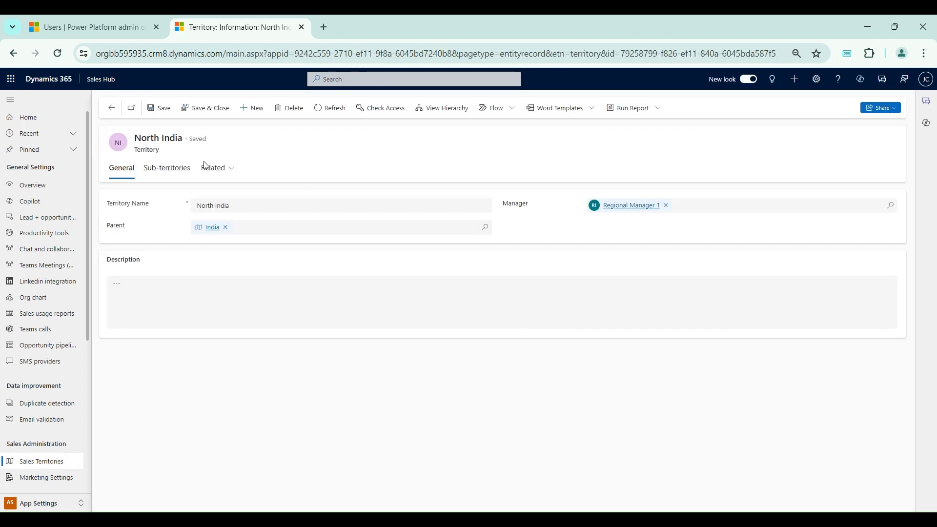
Create a sub-territory named Delhi under North India with State level Manager 1 as manager, save it and return to North India
left_click(174, 170)
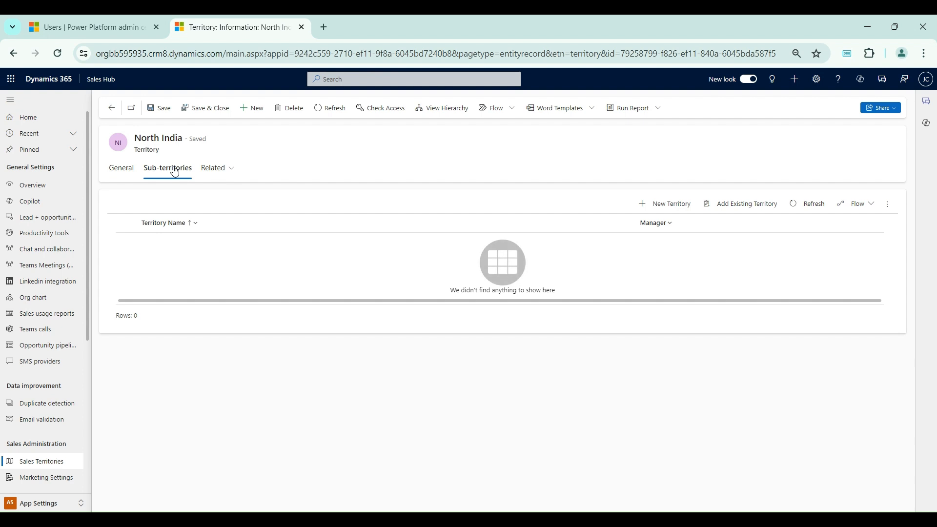
left_click(684, 208)
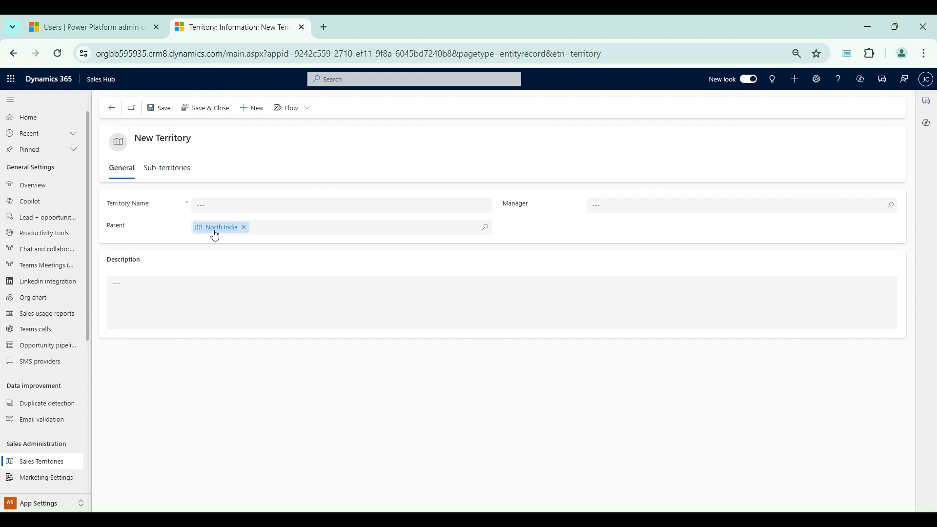
left_click(214, 209)
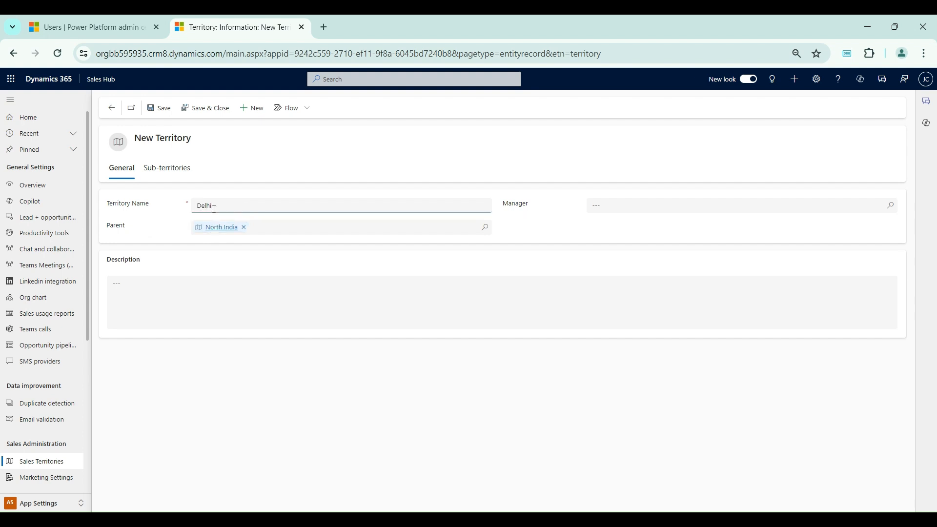
left_click(625, 208)
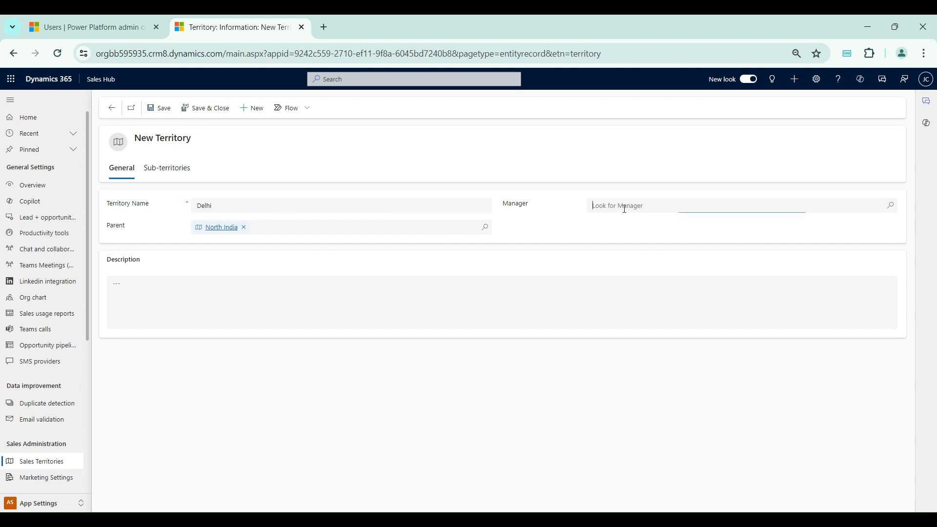
type("state")
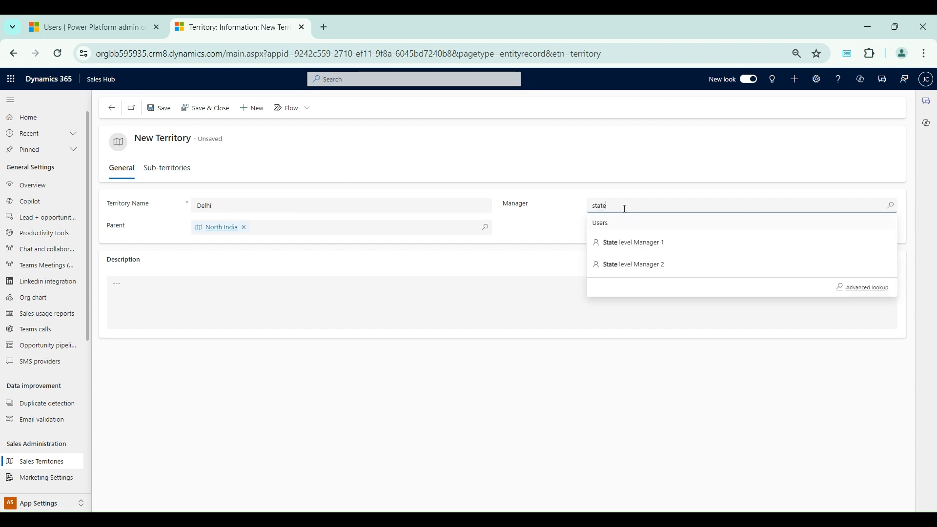
left_click(642, 251)
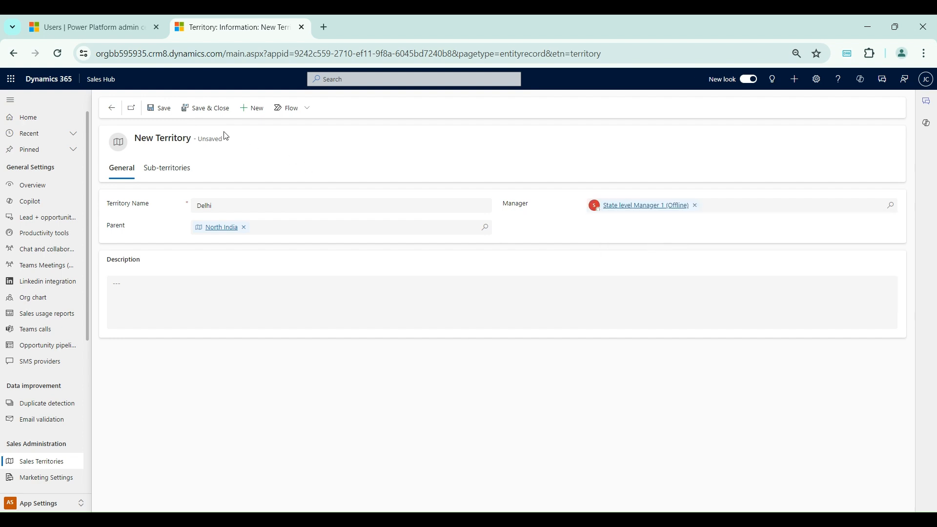
left_click(152, 110)
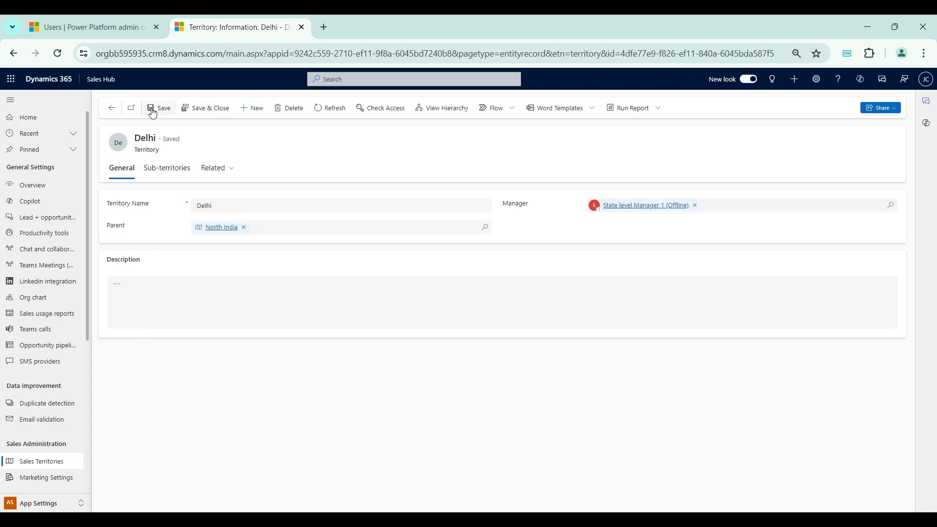
left_click(111, 108)
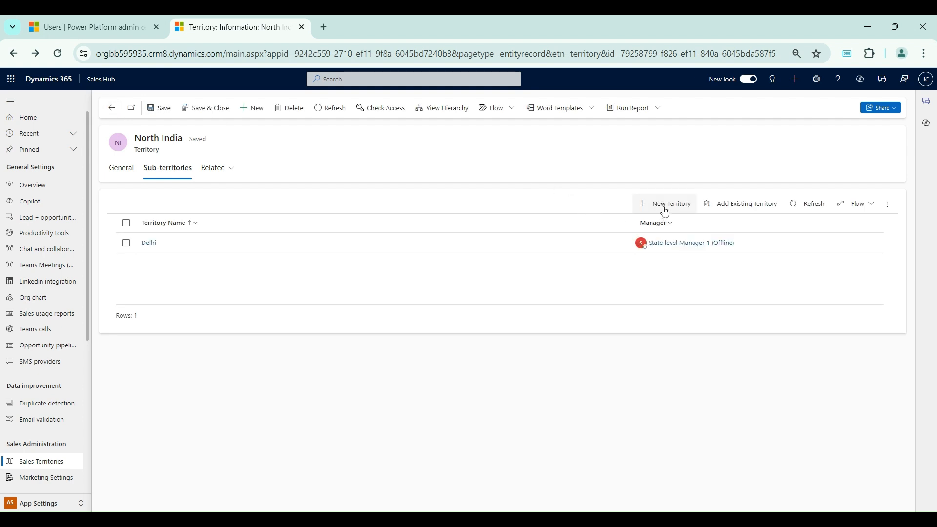
Add a second North India sub-territory named Rajasthan with State level Manager 2 as manager, save it and go back
left_click(664, 211)
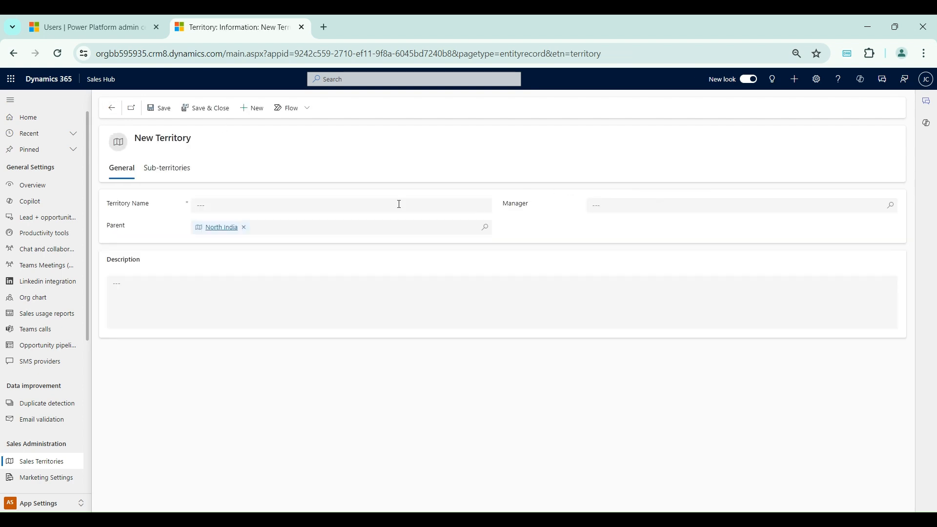
left_click(275, 204)
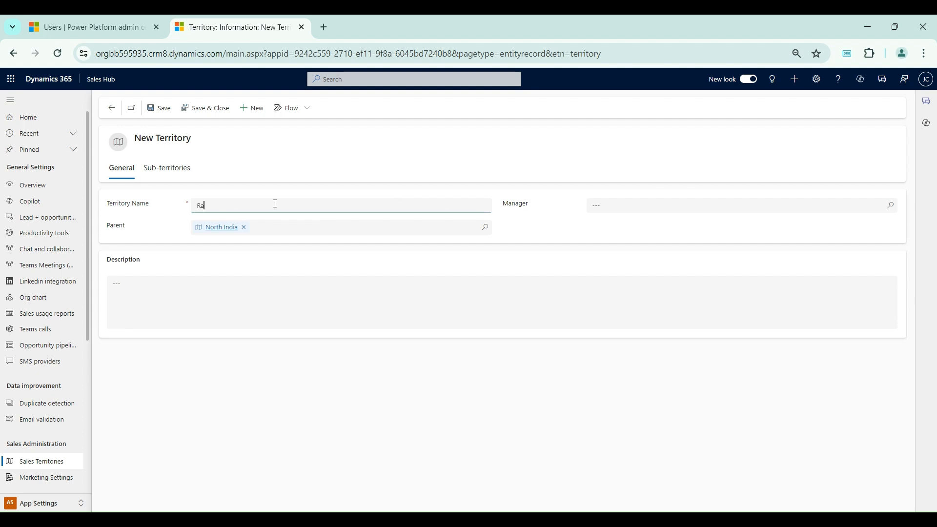
type("Rajasthan")
left_click(608, 206)
left_click(610, 205)
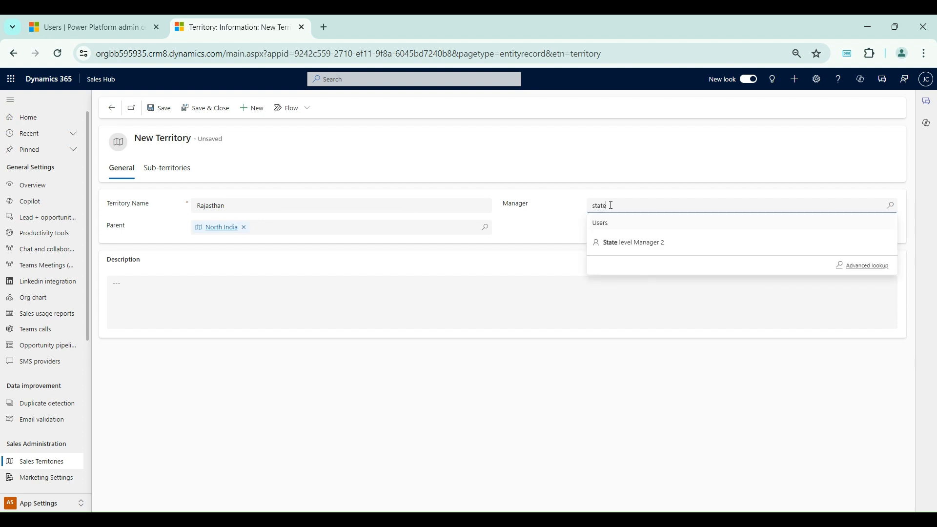
left_click(639, 241)
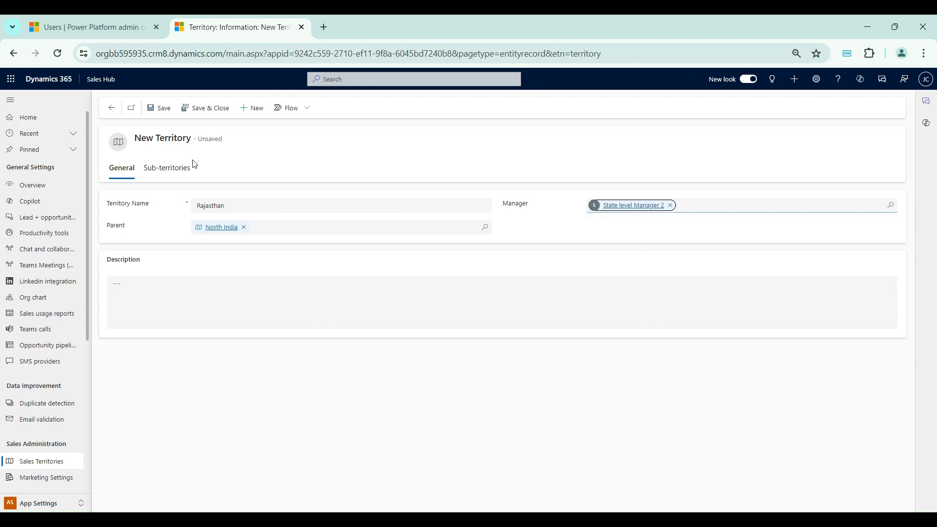
left_click(162, 109)
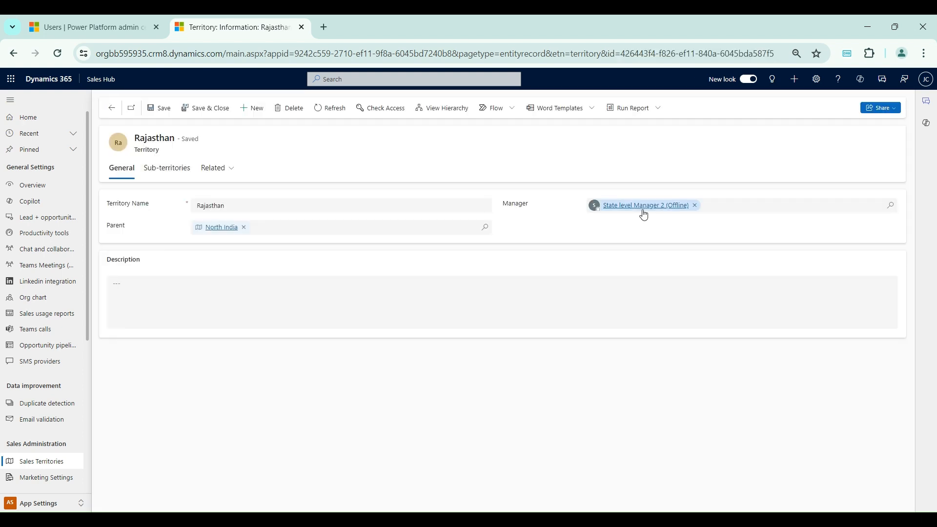
double_click(520, 205)
left_click(114, 108)
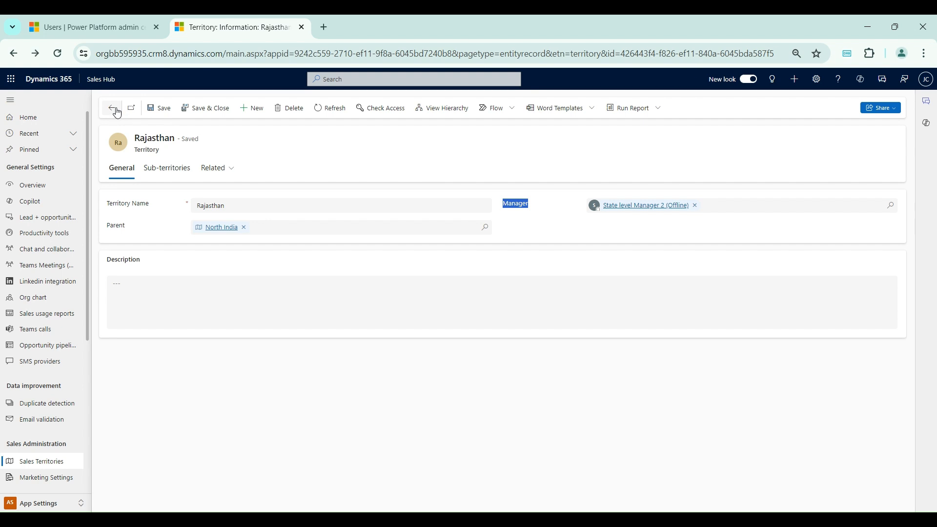
Return to India's hierarchy chart and expand the North India branch to examine the sub-territories and their managers
left_click(117, 111)
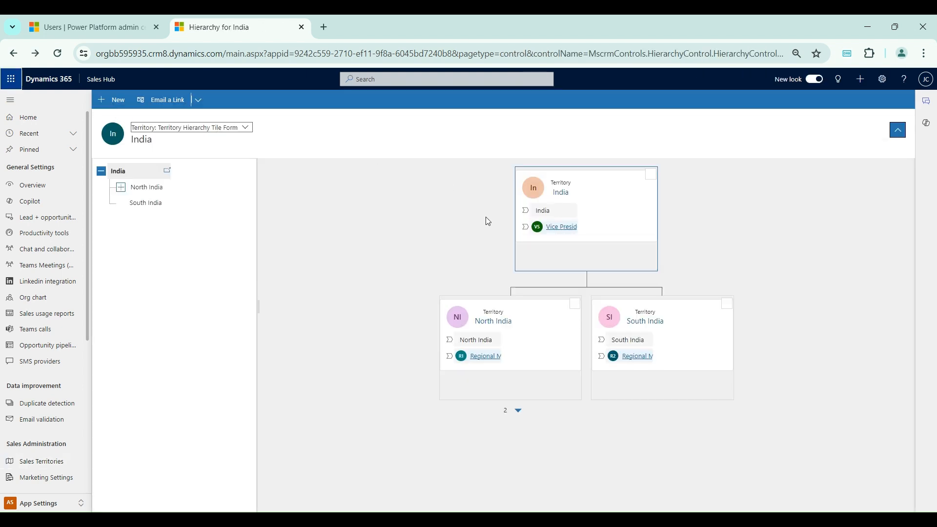
left_click(519, 413)
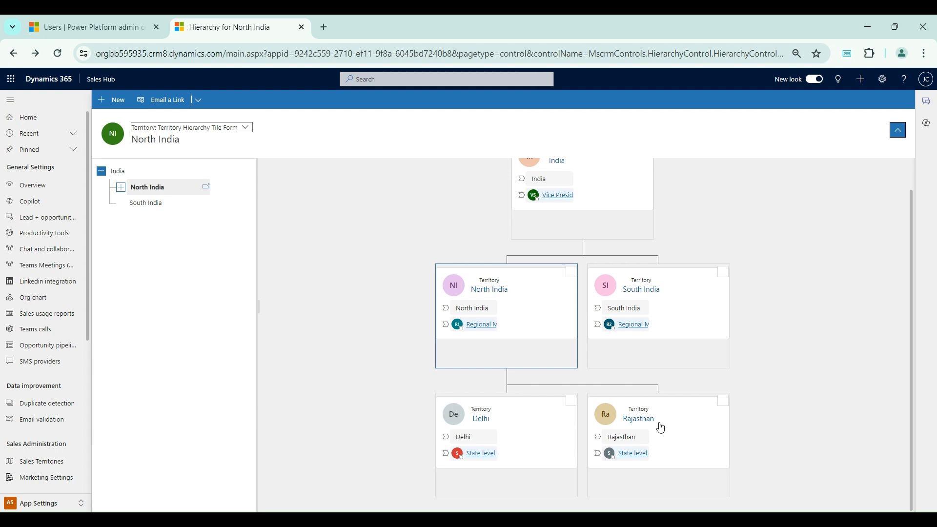
scroll(660, 428, "up", 1)
scroll(615, 202, "down", 1)
scroll(615, 212, "up", 1)
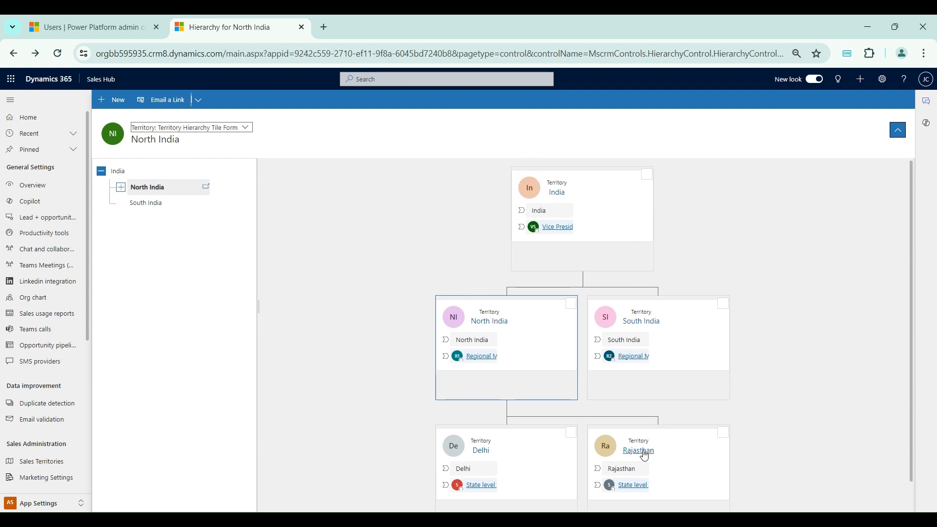
scroll(647, 435, "down", 1)
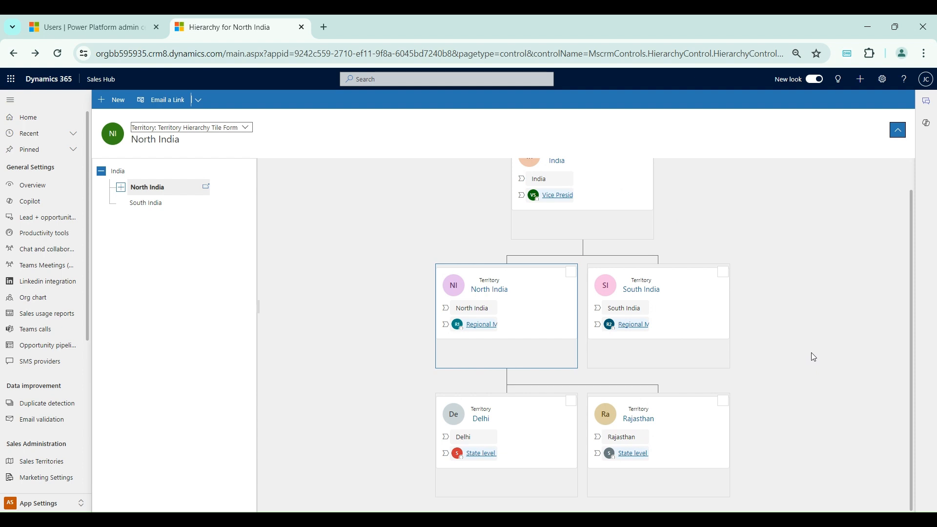
scroll(813, 356, "up", 1)
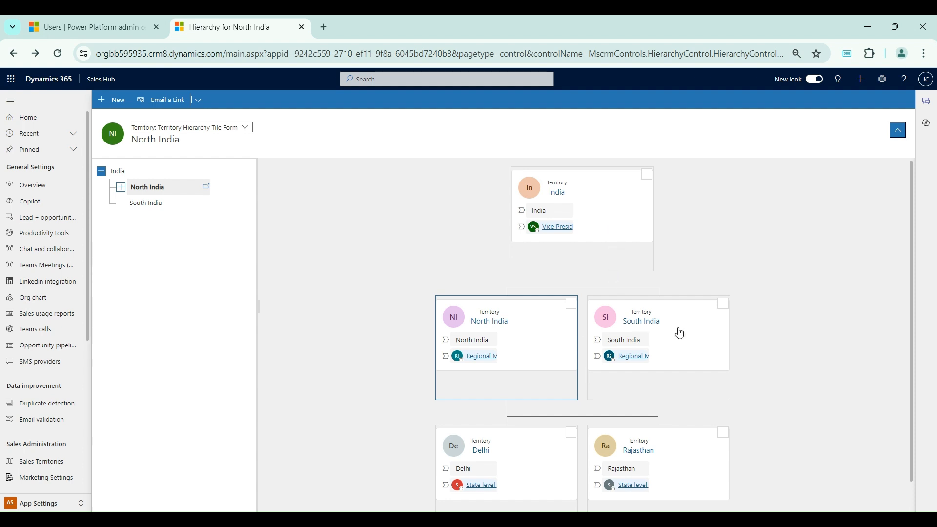
scroll(680, 332, "down", 1)
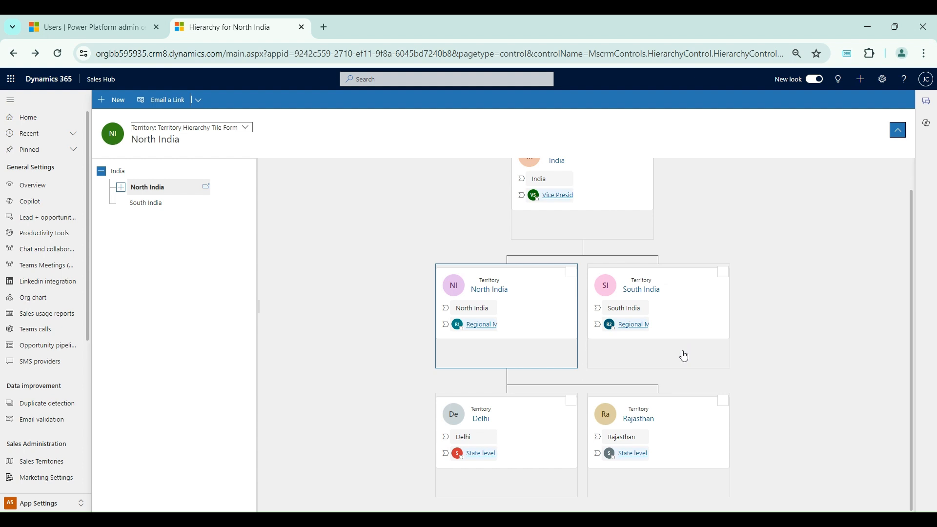
Add Sales person 1 and Sales person 2 as members of the Delhi territory
left_click(481, 419)
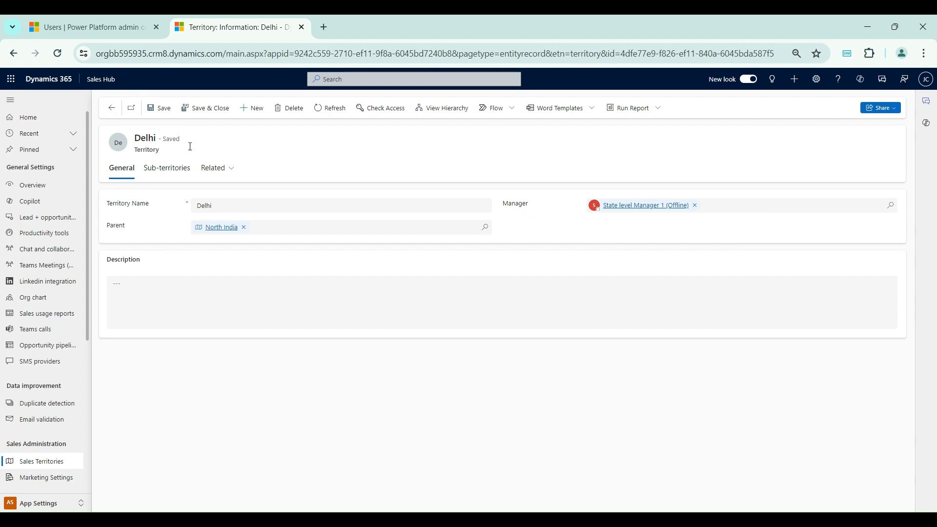
left_click(203, 170)
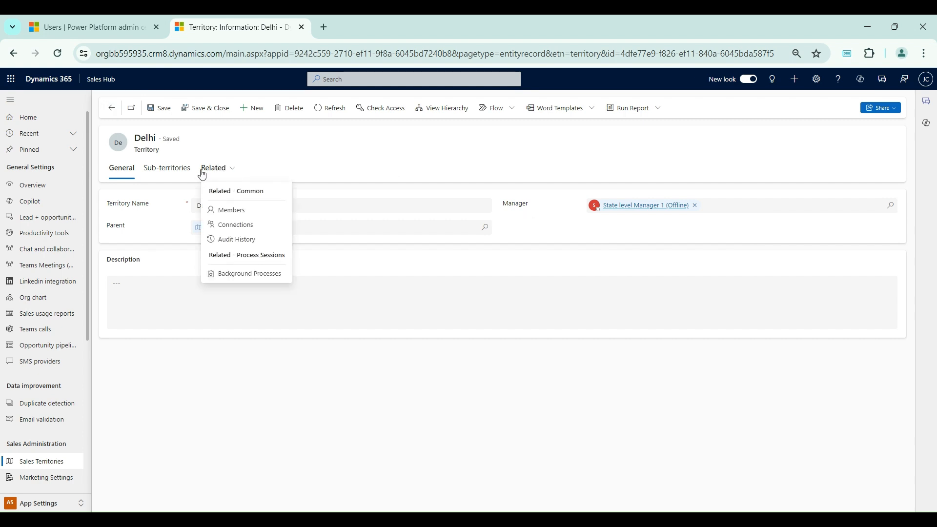
left_click(238, 215)
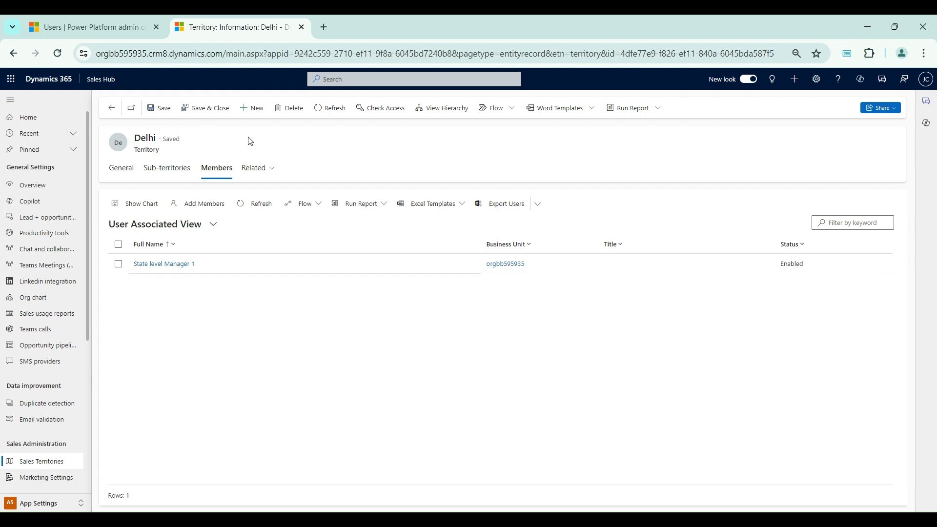
left_click(194, 207)
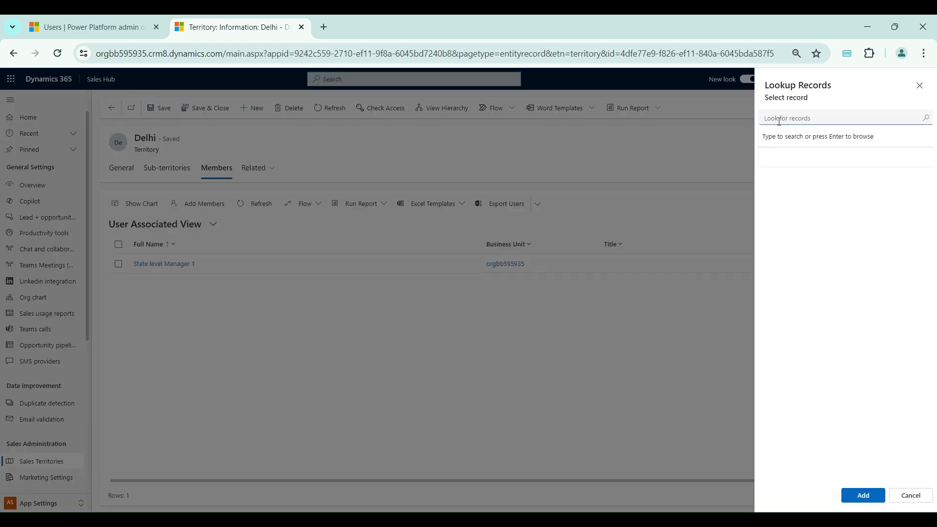
type("sale")
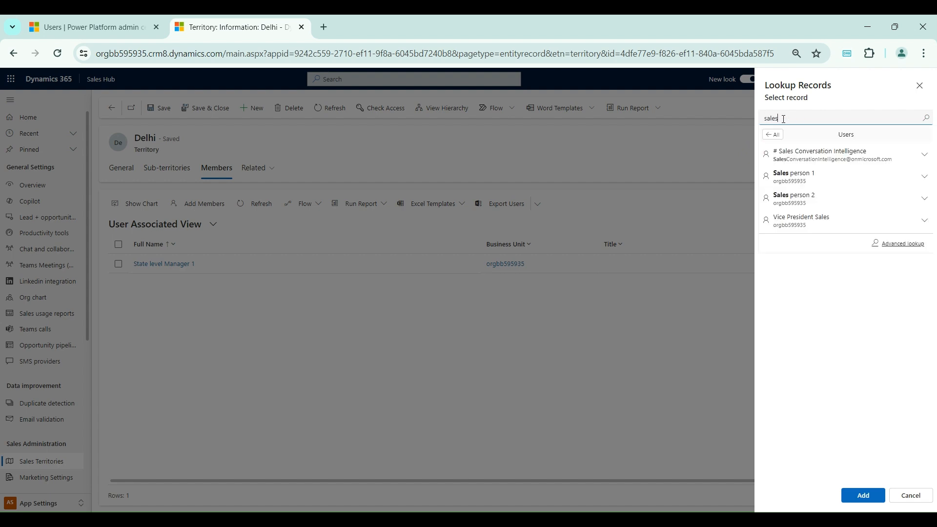
type("s")
left_click(826, 175)
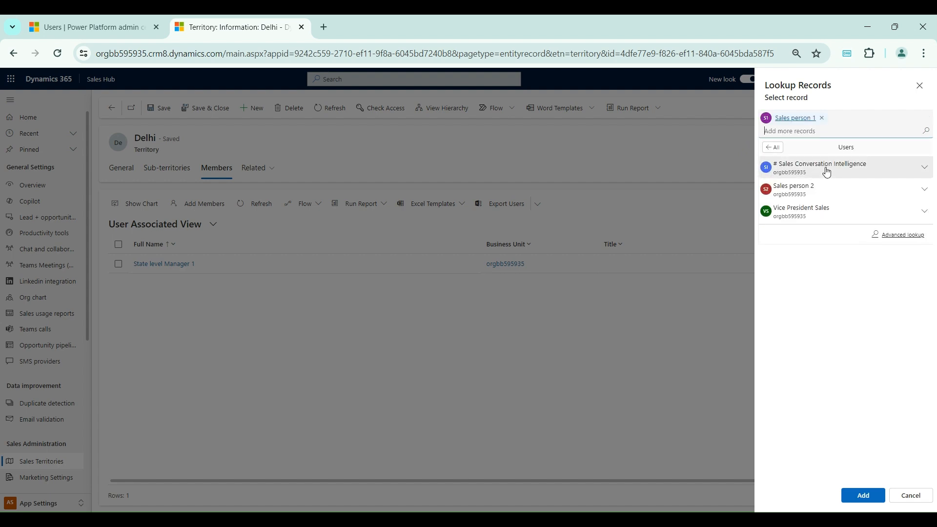
type("sales pe")
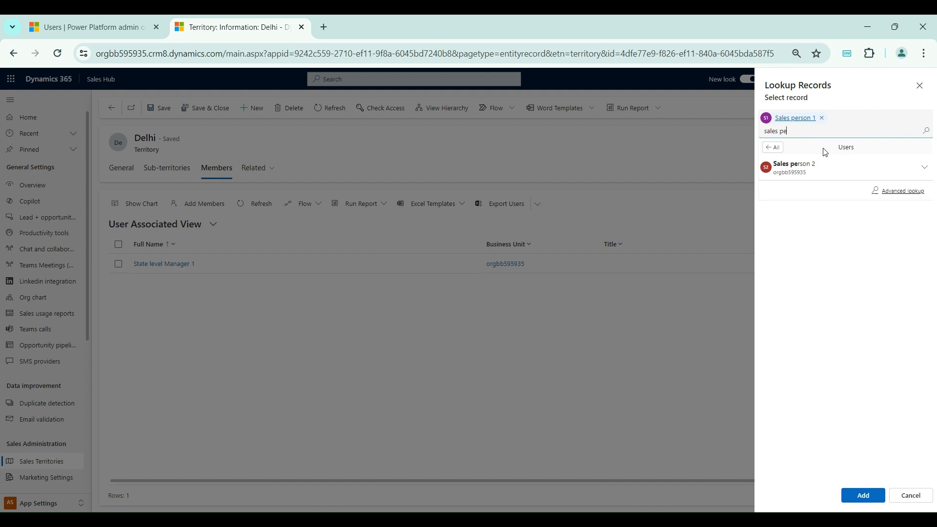
left_click(821, 168)
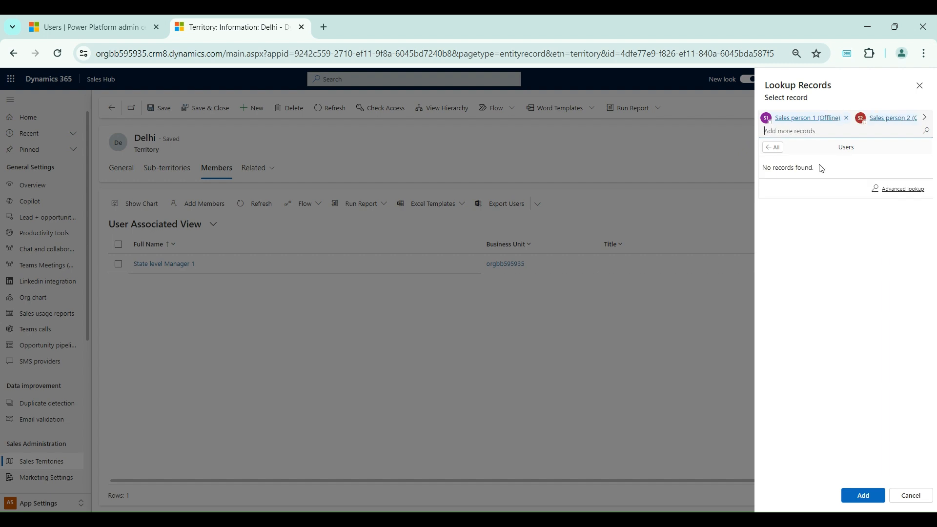
left_click(872, 500)
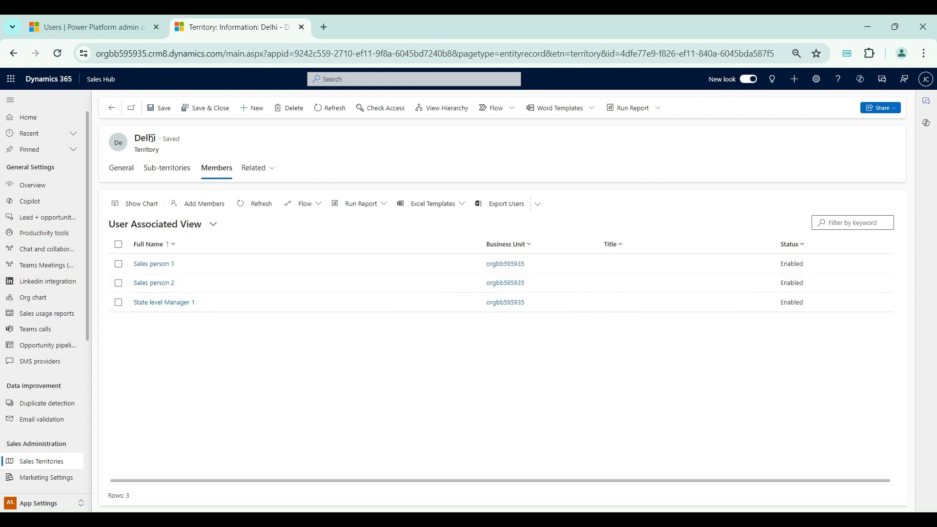
Reopen India's hierarchy chart from the list of all territories and expand North India to review the full territory structure
left_click(111, 108)
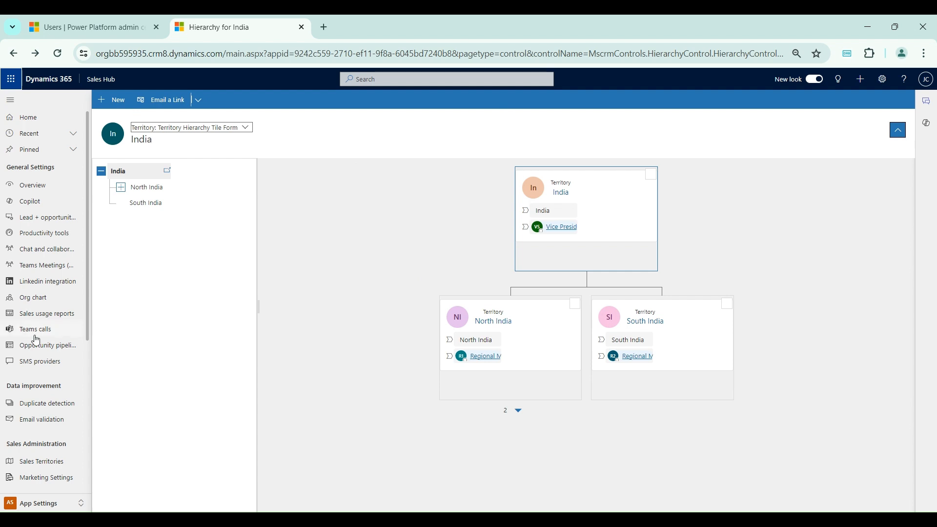
scroll(39, 335, "down", 5)
scroll(52, 395, "up", 3)
scroll(50, 383, "up", 3)
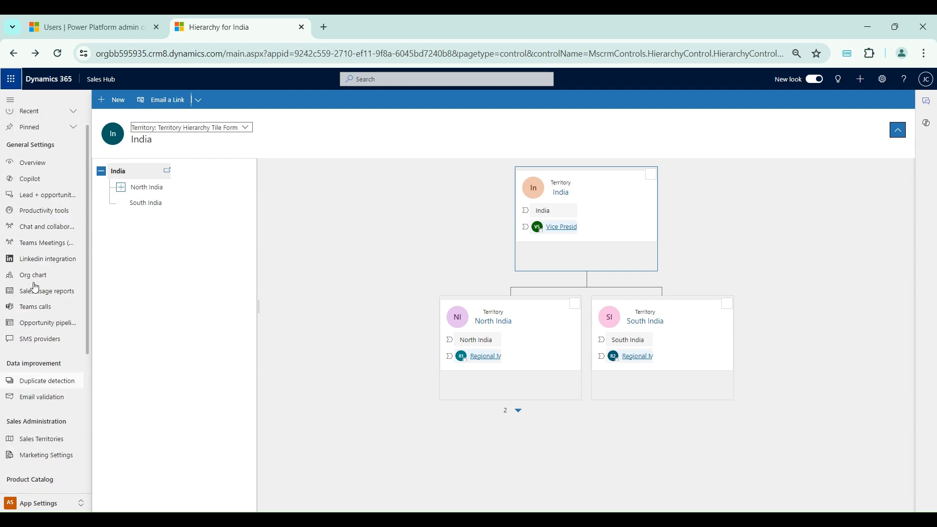
left_click(60, 465)
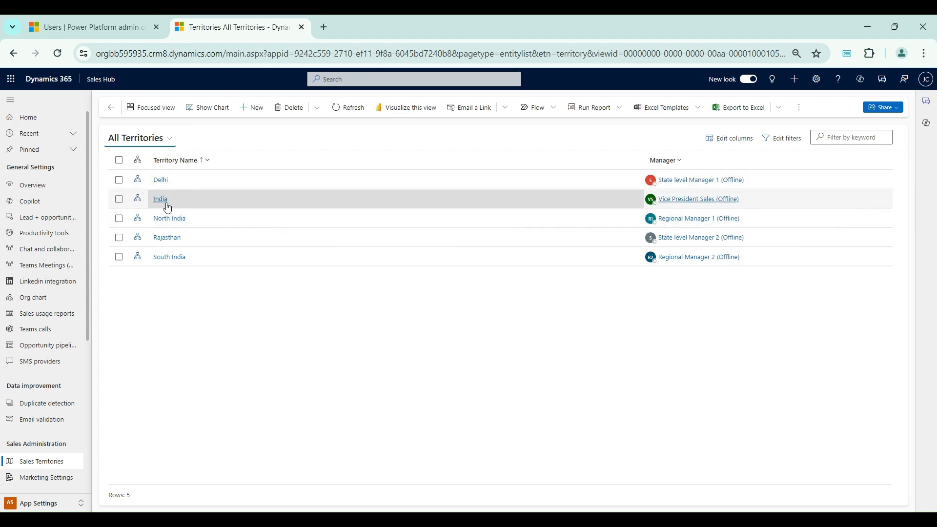
left_click(138, 201)
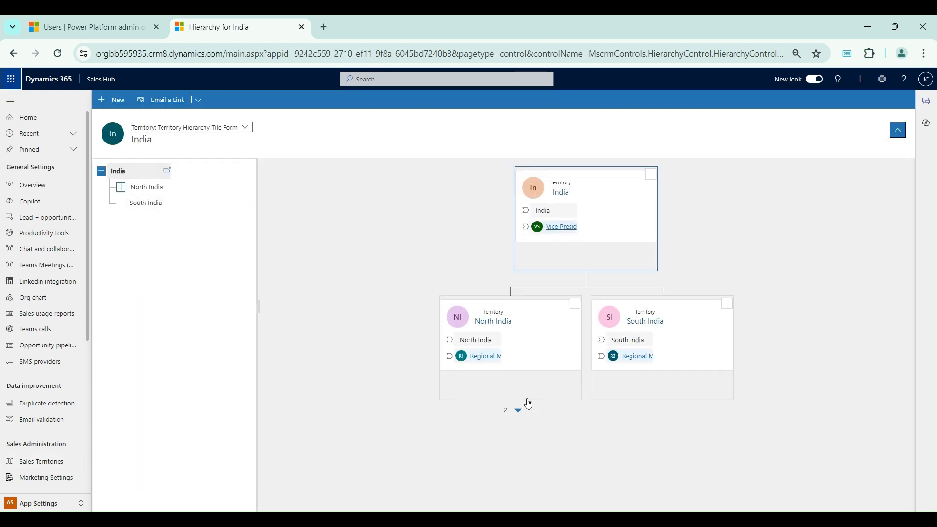
left_click(519, 409)
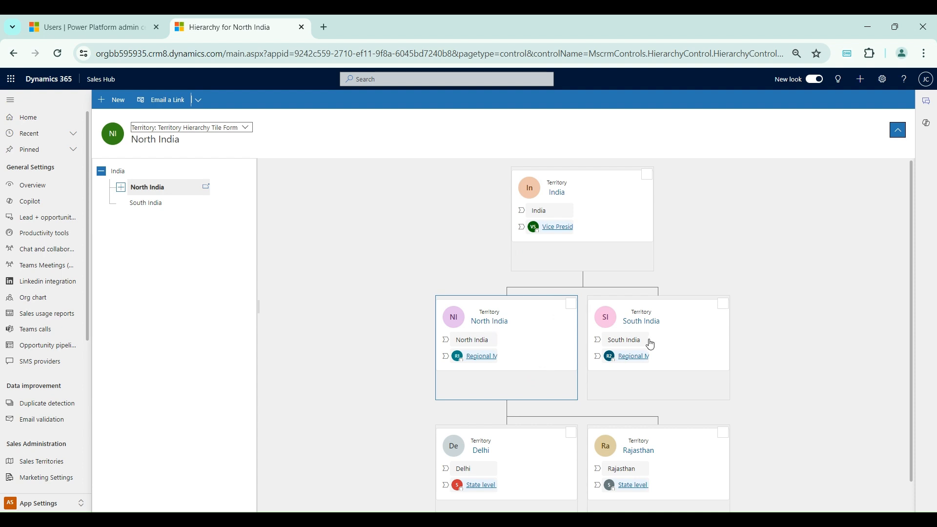
scroll(653, 344, "down", 1)
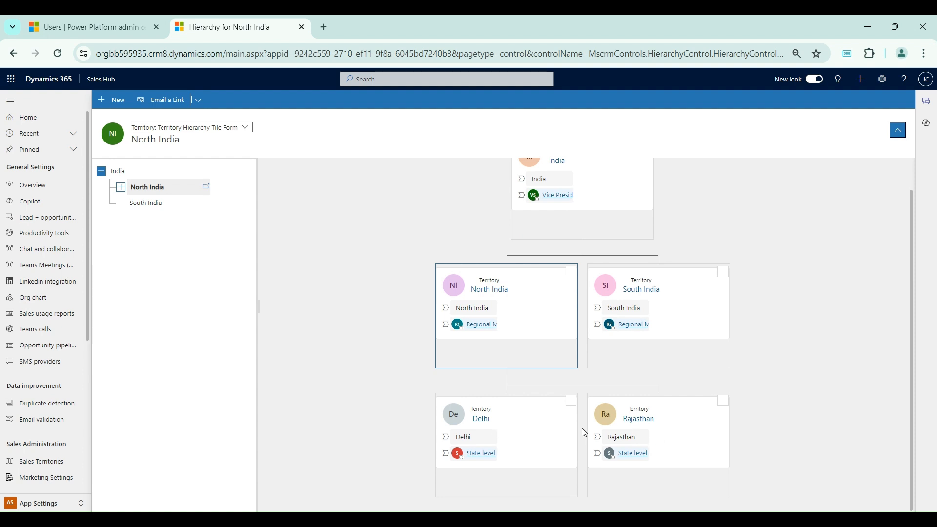
Open the Delhi territory from the hierarchy chart and view its members
left_click(479, 422)
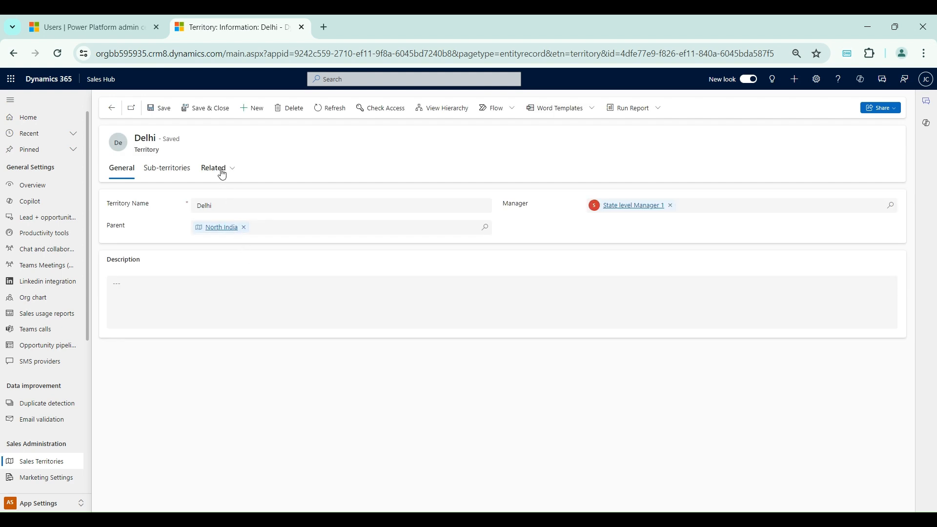
left_click(221, 170)
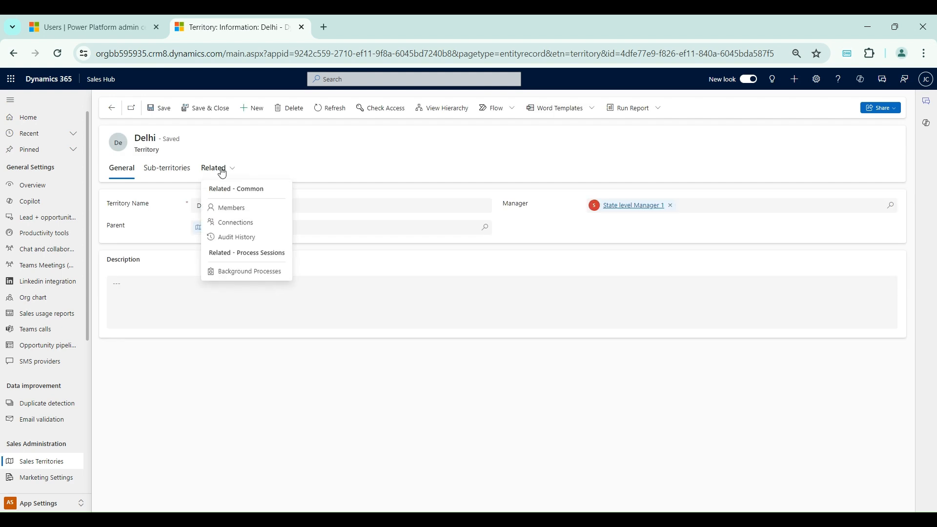
left_click(237, 209)
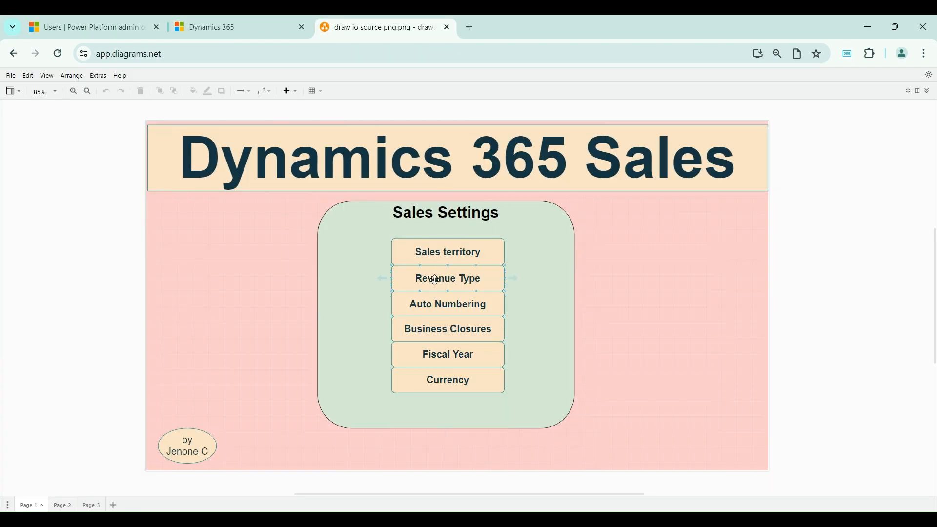
Switch back to Dynamics 365 Sales Hub and open the product details of the opportunity Test Opportunity
left_click(420, 285)
left_click(219, 27)
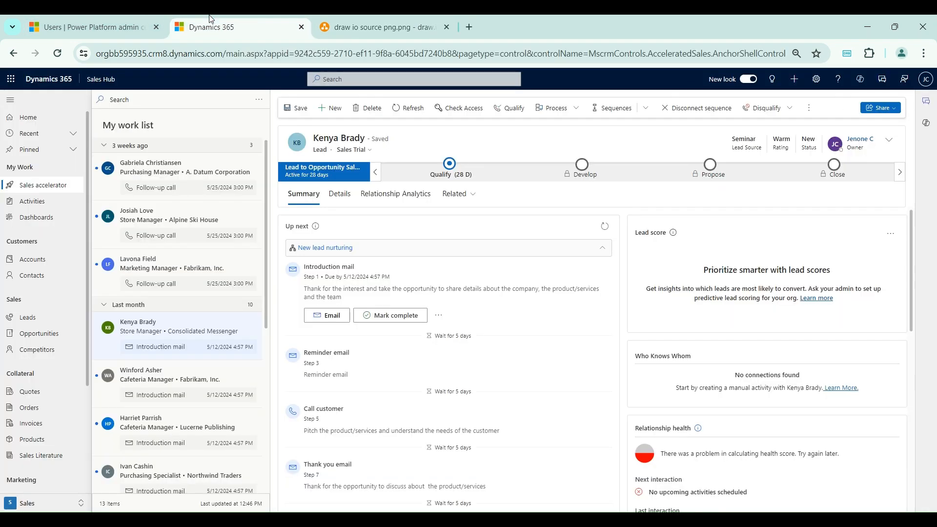
left_click(53, 337)
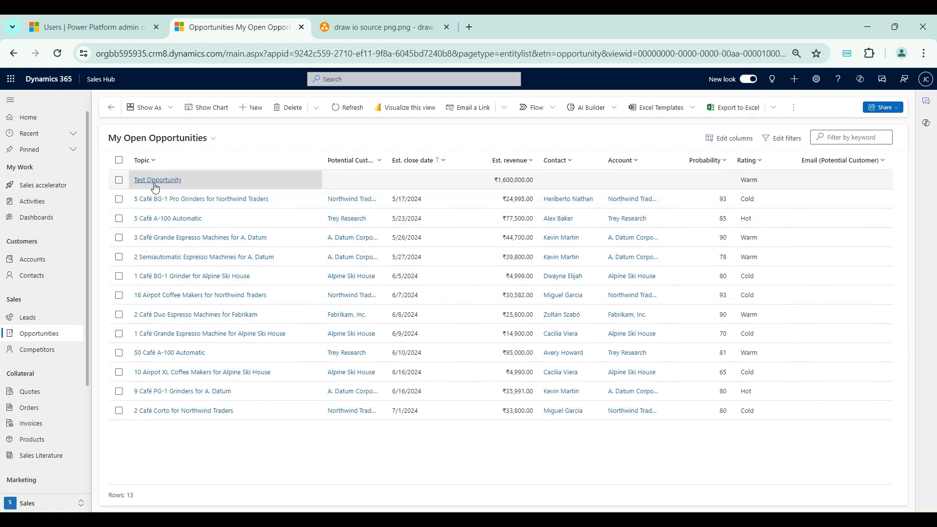
left_click(157, 181)
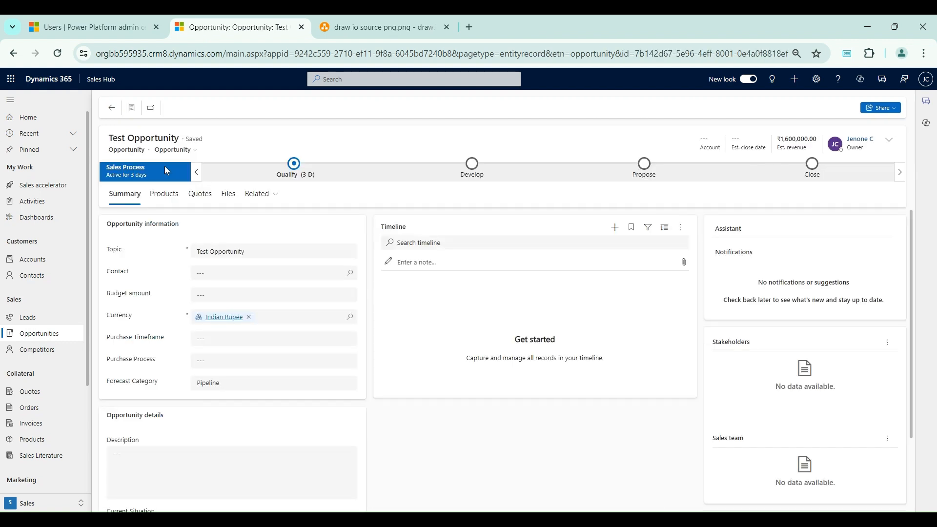
left_click(165, 195)
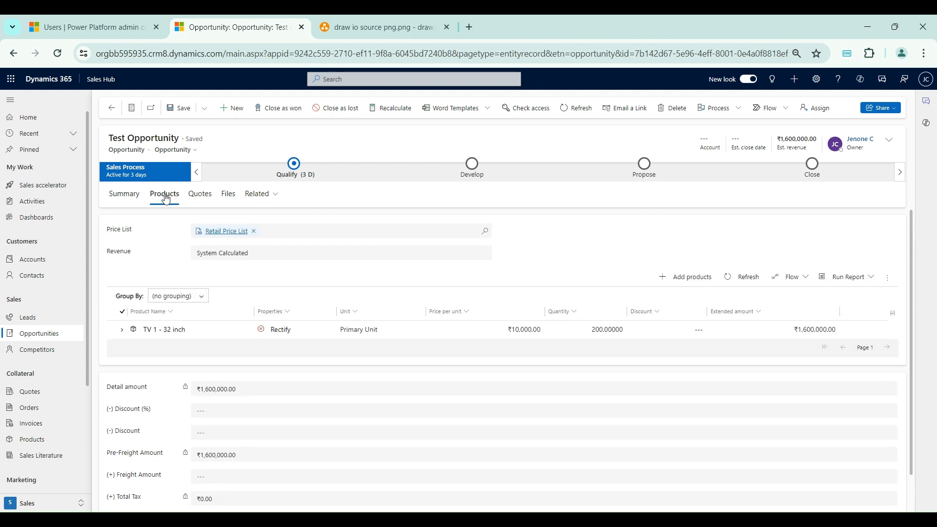
Check the opportunity's revenue type options, keep System Calculated and save the opportunity
double_click(130, 257)
left_click(314, 257)
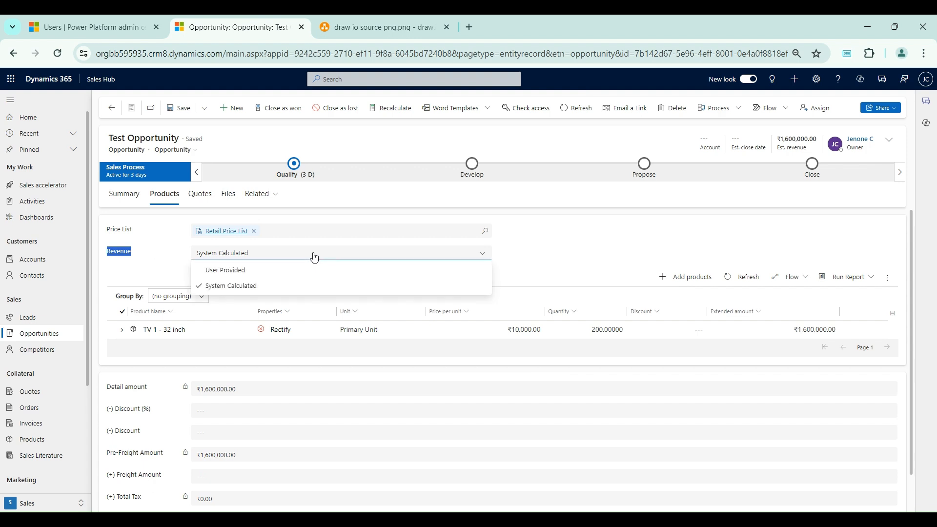
left_click(273, 287)
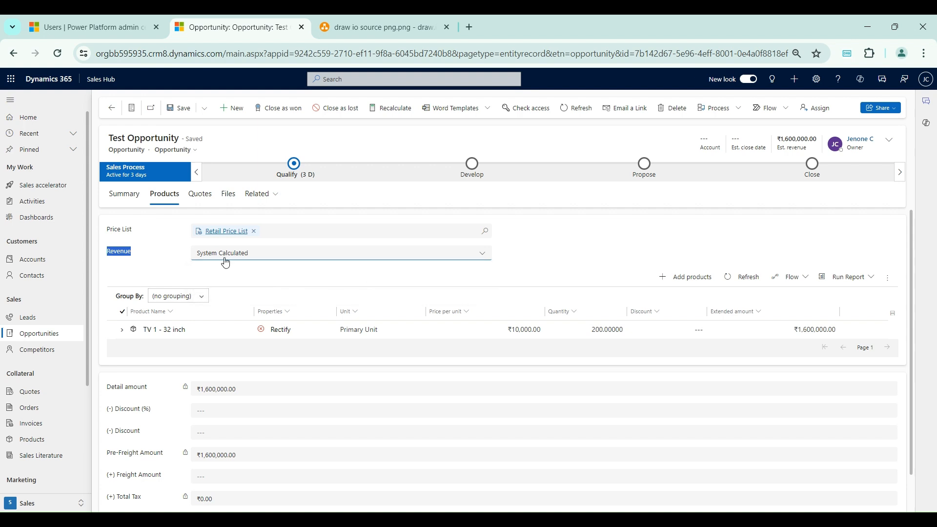
left_click(182, 113)
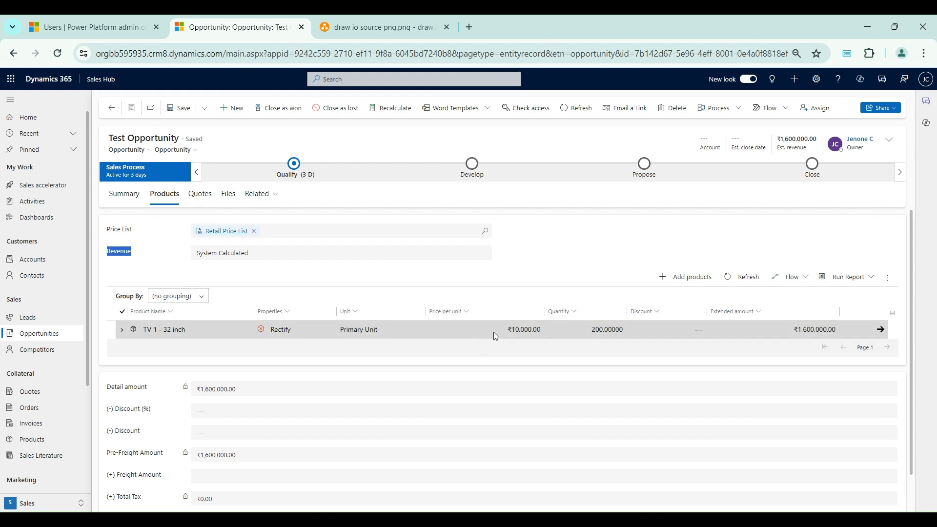
Open the opportunity product TV 1 - 32 inch, set its quantity to 2, then save and close it
left_click(879, 330)
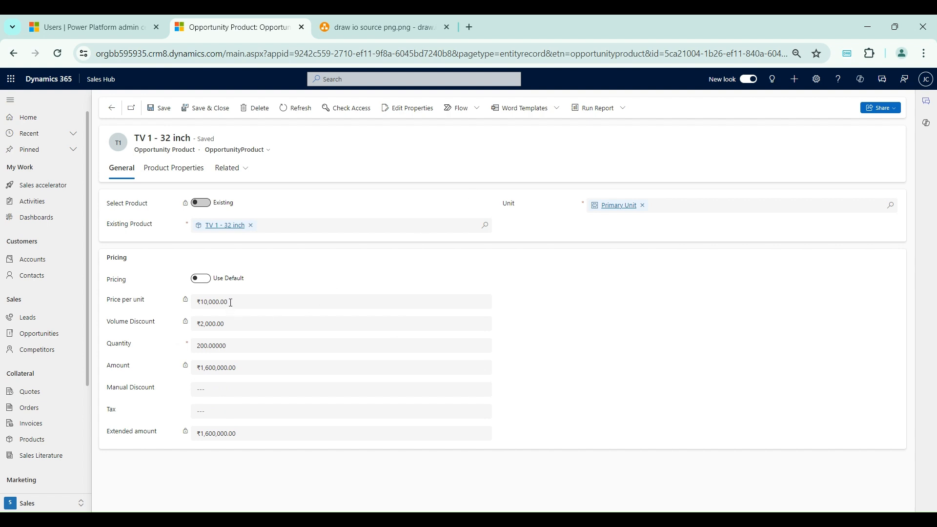
left_click(236, 346)
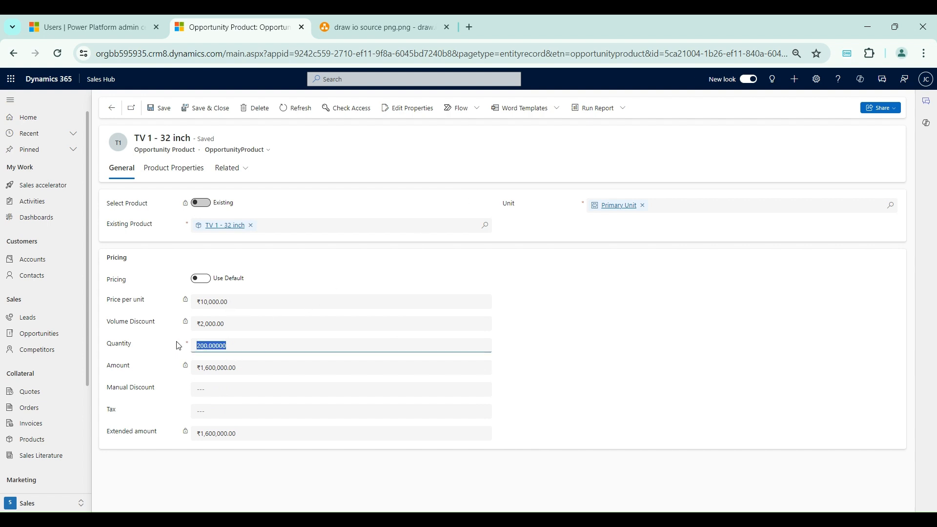
type("2")
left_click(566, 347)
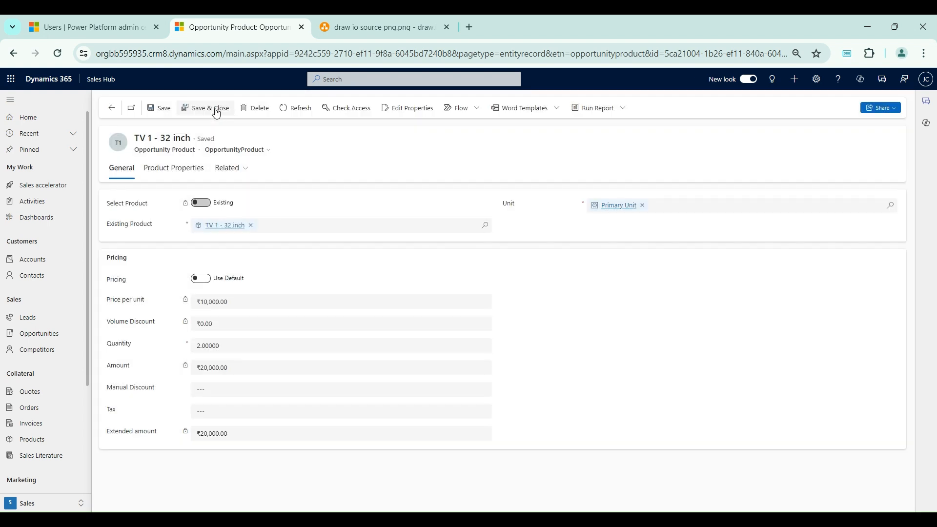
left_click(216, 111)
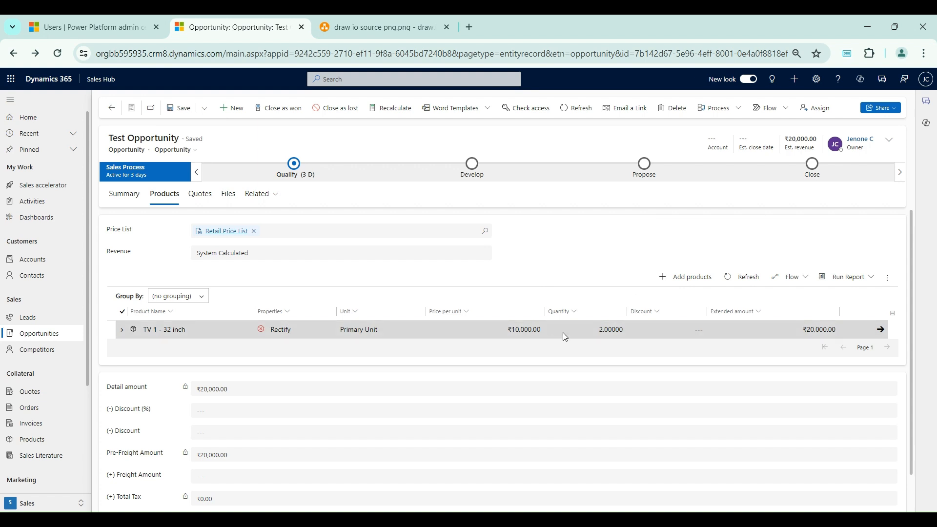
left_click(382, 260)
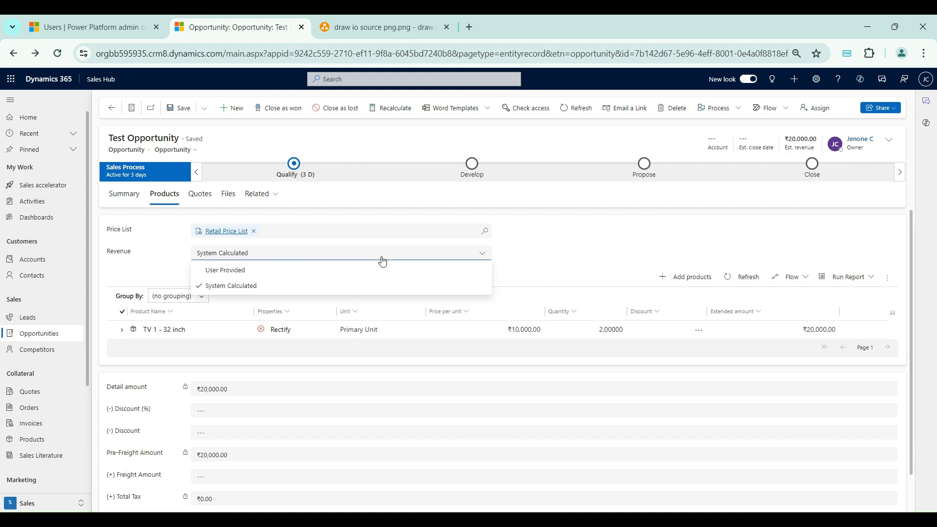
left_click(266, 272)
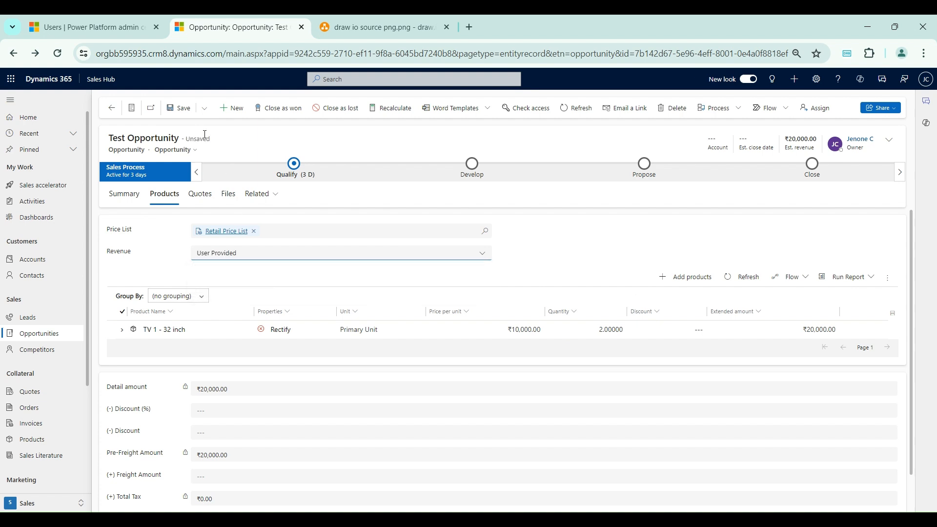
left_click(445, 255)
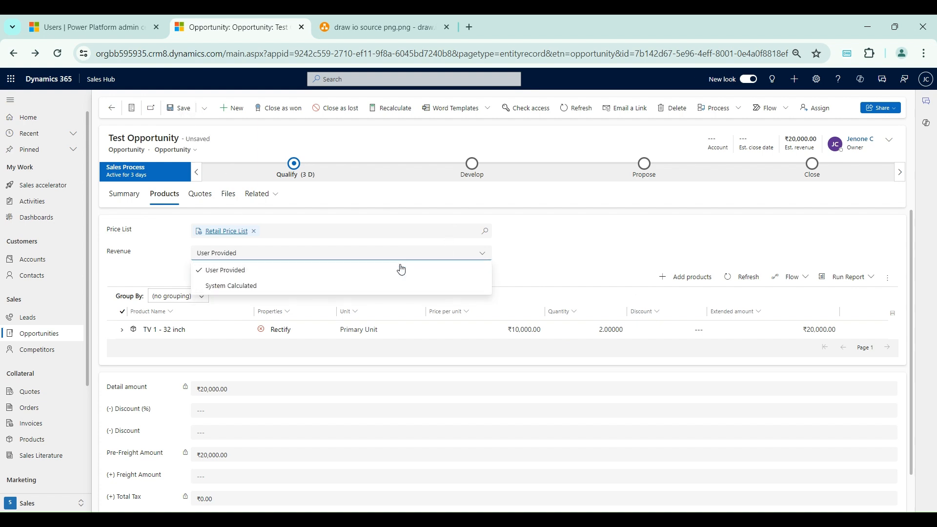
left_click(285, 286)
left_click(180, 110)
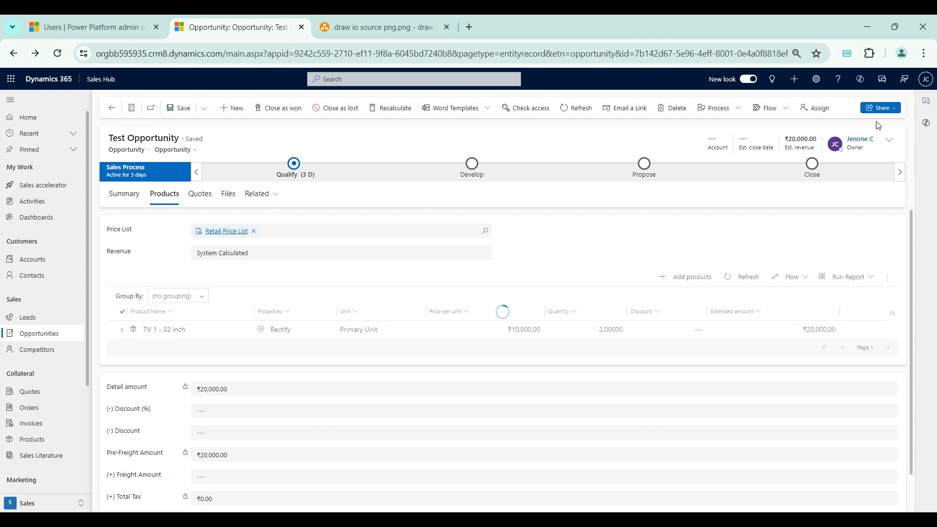
Expand the opportunity's header fields to examine the locked Est. revenue field, and collapse them again
left_click(889, 141)
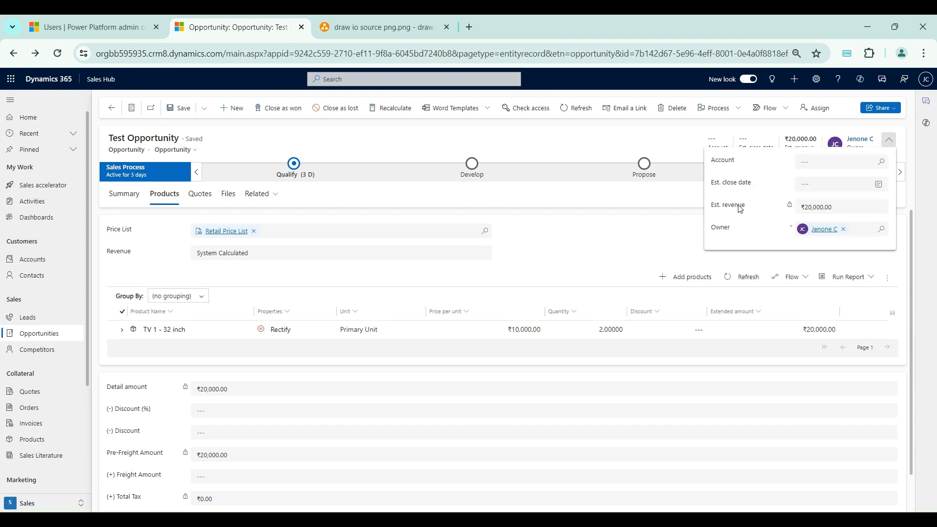
left_click_drag(713, 205, 753, 209)
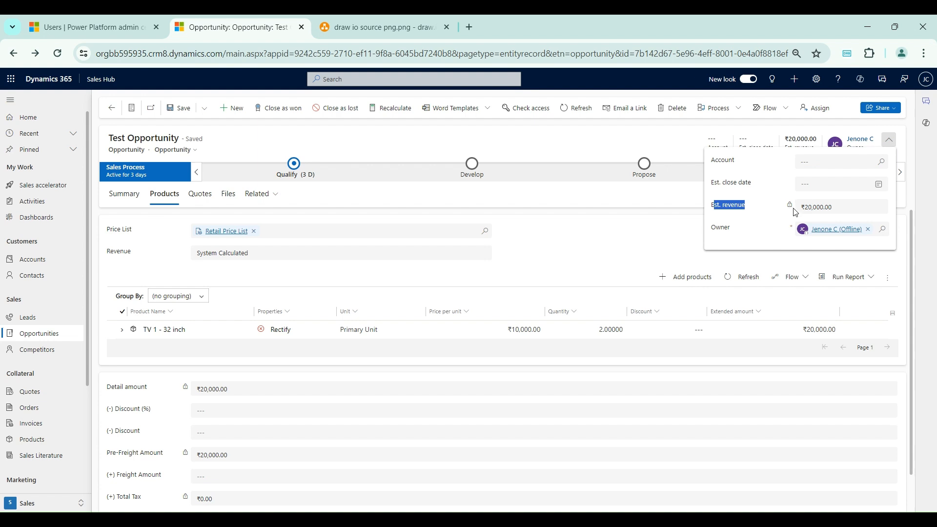
left_click(667, 141)
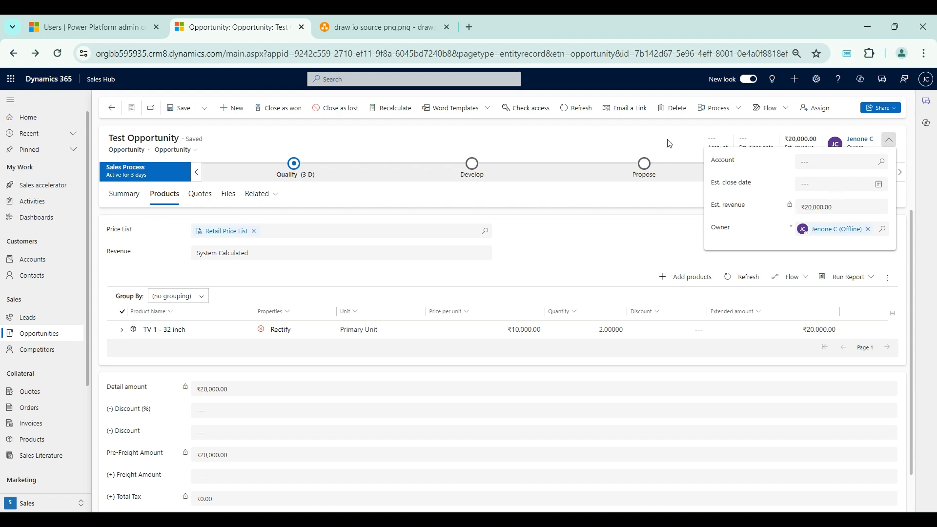
left_click(896, 151)
Set the opportunity's revenue type to User Provided and save the record
left_click(321, 255)
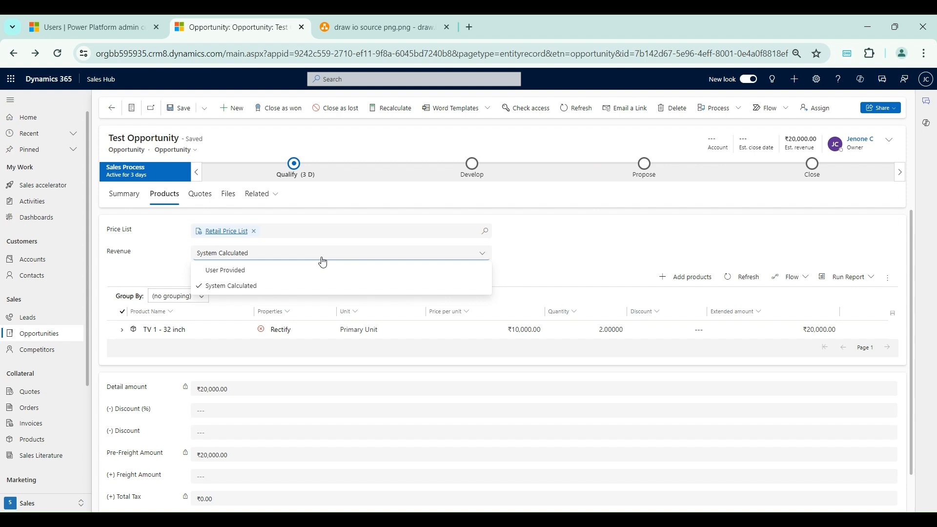
left_click(260, 277)
left_click(180, 108)
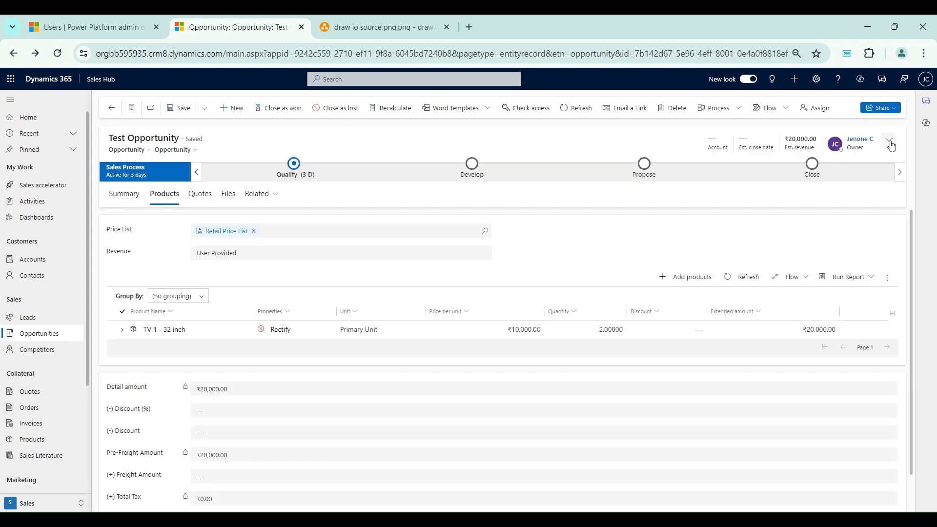
Set the opportunity's estimated revenue in the header fields to 10,000.00, save the record and collapse the header fields
left_click(890, 141)
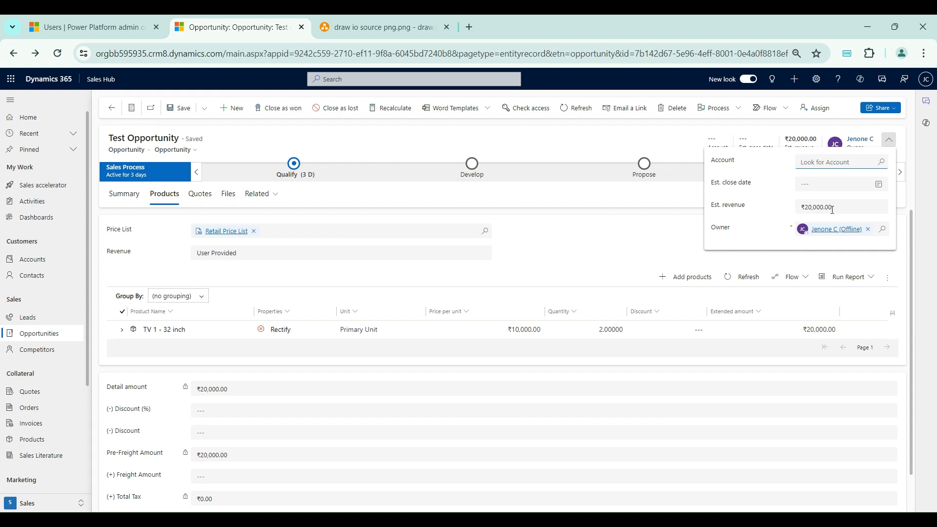
left_click(846, 201)
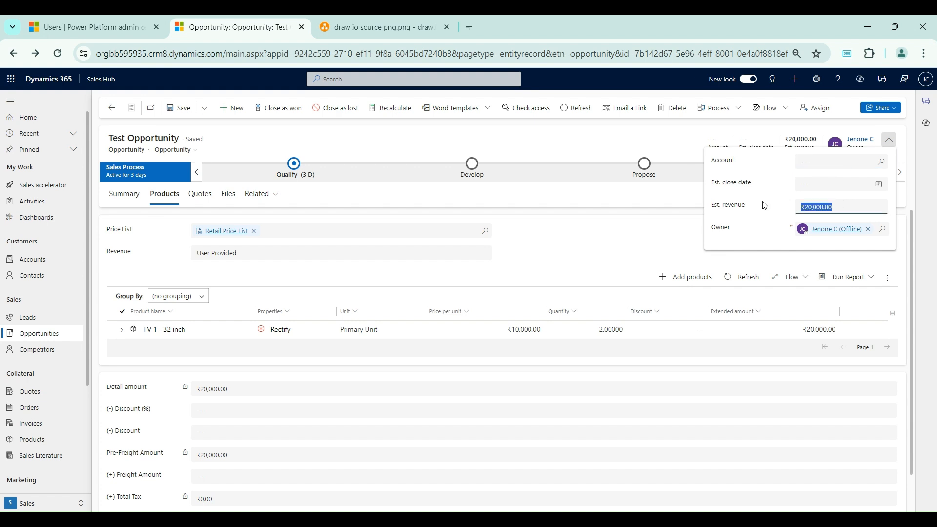
key("BackSpace")
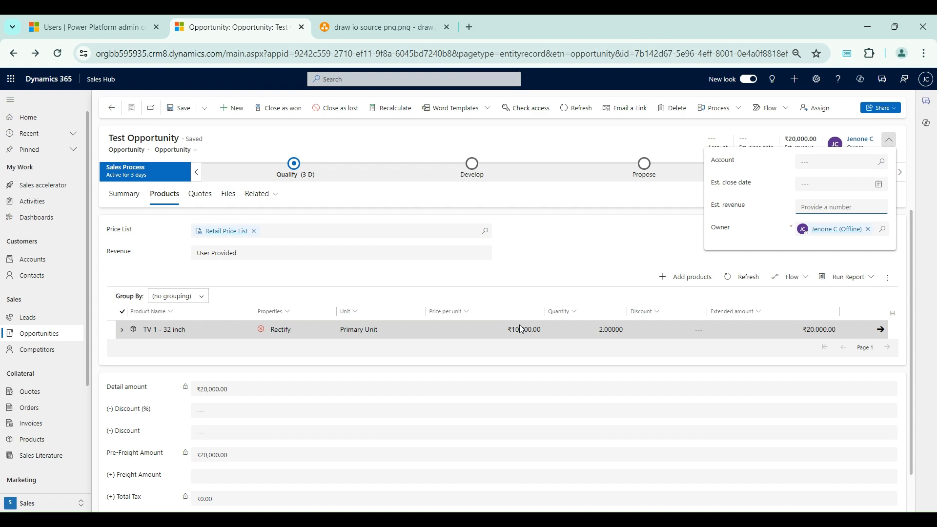
type("10,000.00")
left_click(614, 229)
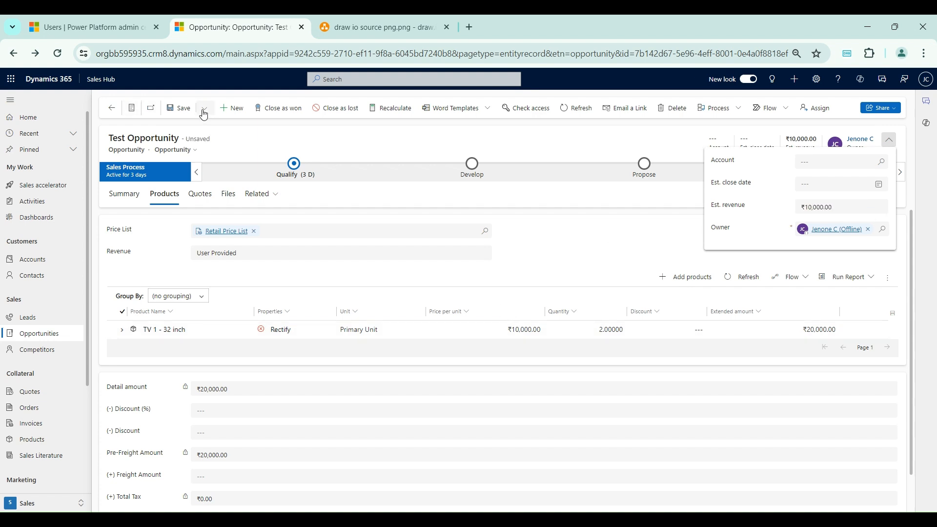
left_click(187, 106)
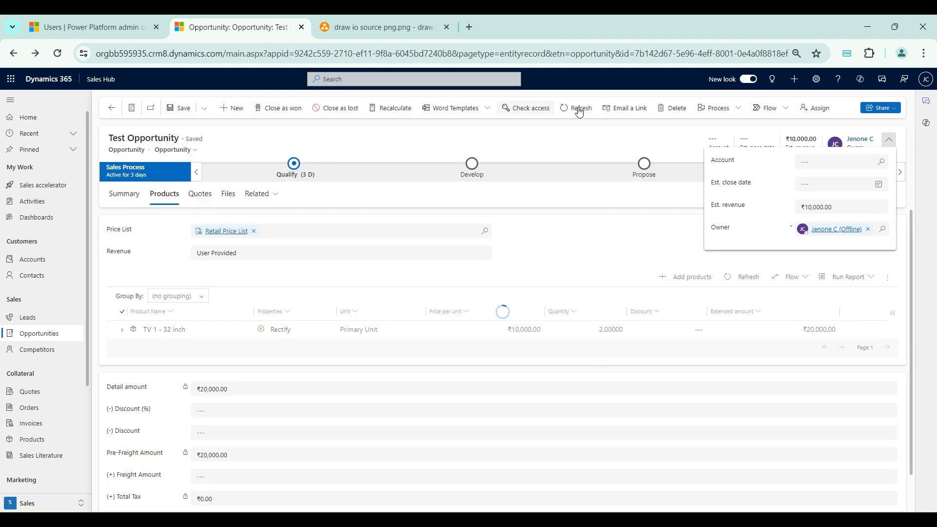
left_click(889, 140)
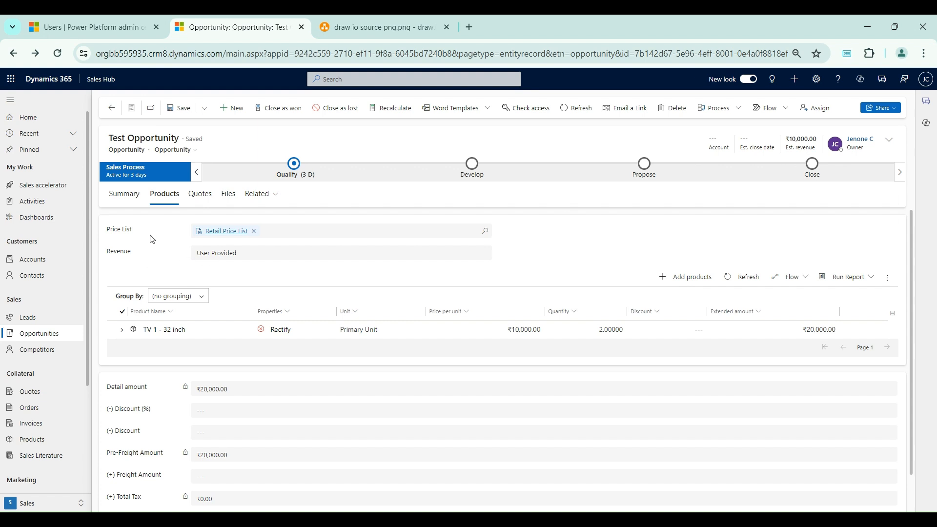
left_click(227, 257)
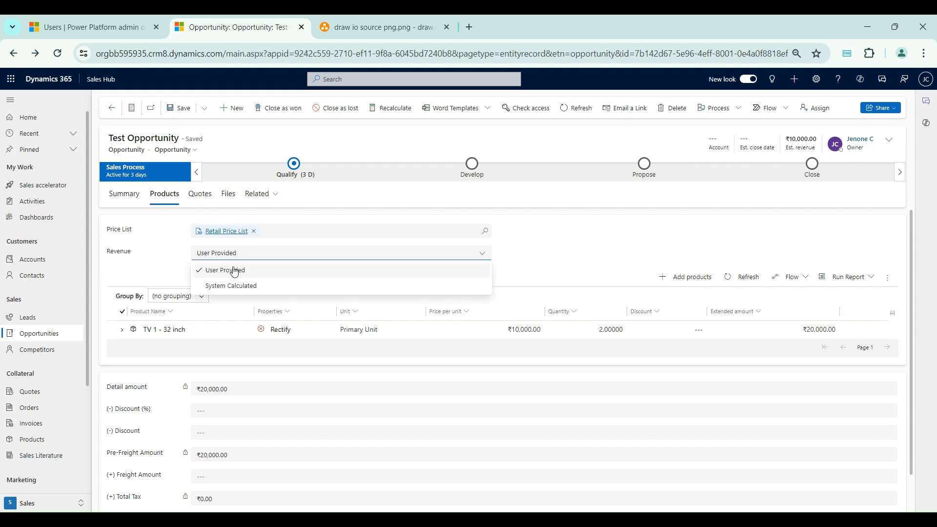
left_click(590, 263)
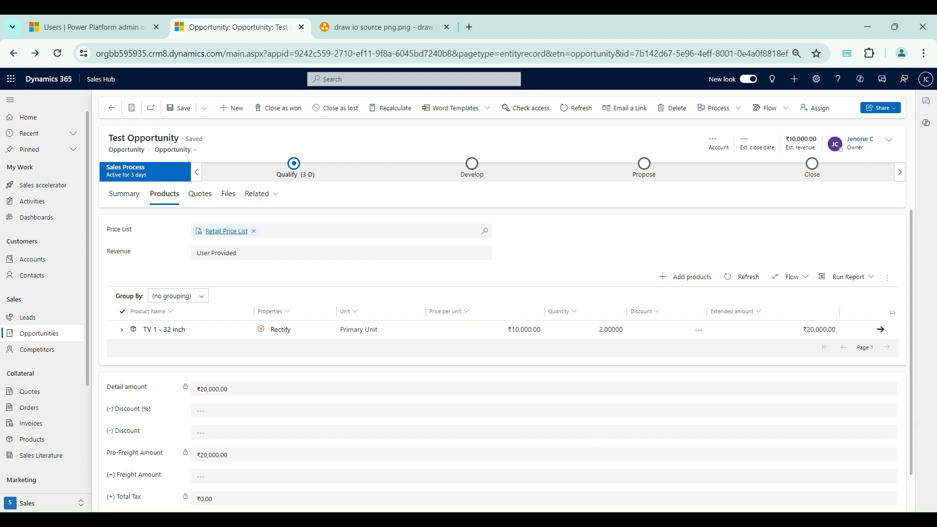
Switch to the Power Platform admin center at admin.powerplatform.microsoft.com, showing the list of environments
key("ctrl+Tab")
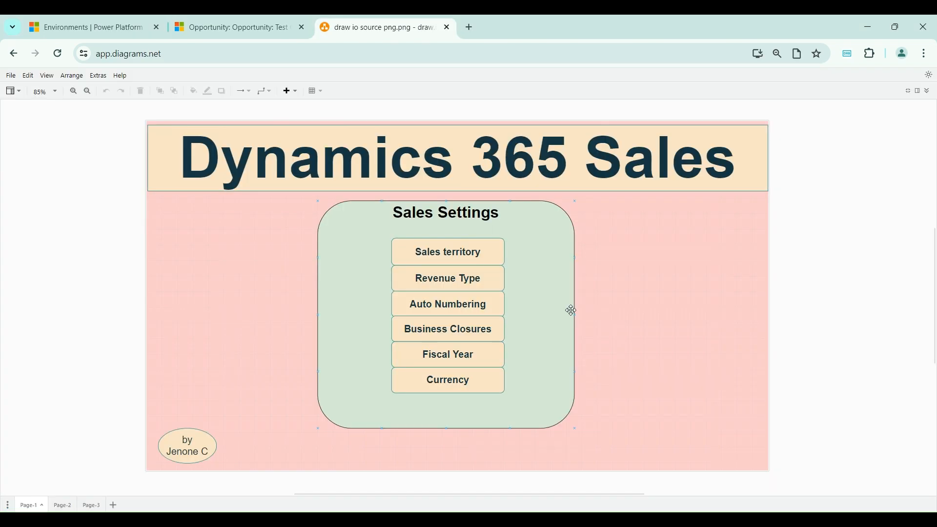
left_click(502, 316)
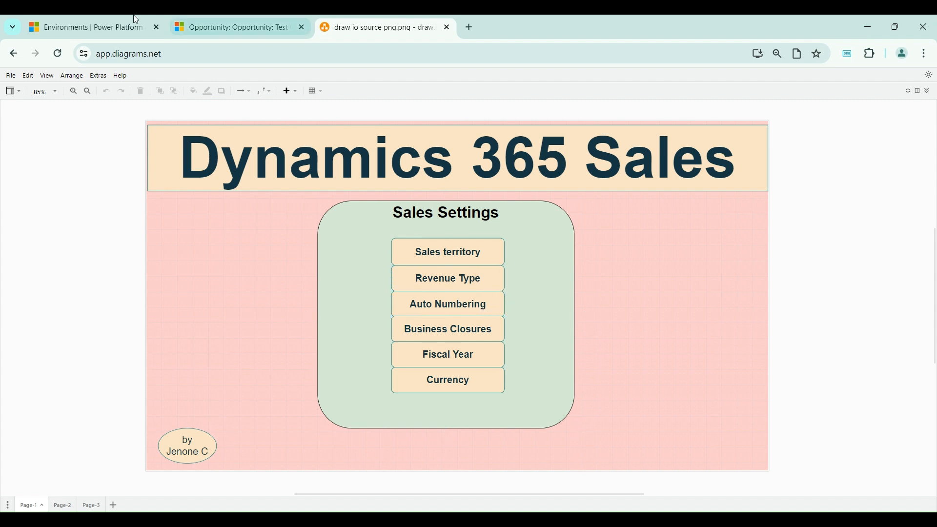
left_click(90, 16)
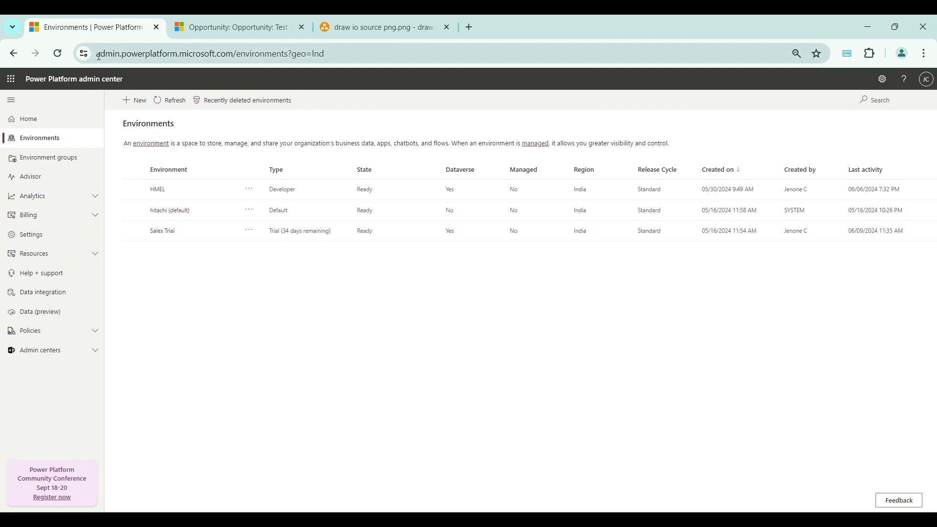
left_click_drag(99, 56, 234, 53)
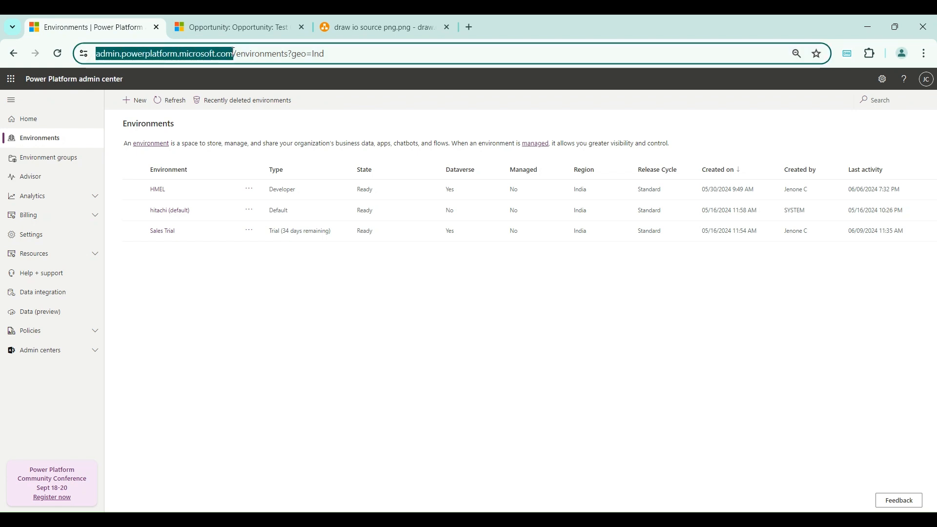
Open the Auto numbering page from the Sales Trial environment's data management settings
left_click(318, 118)
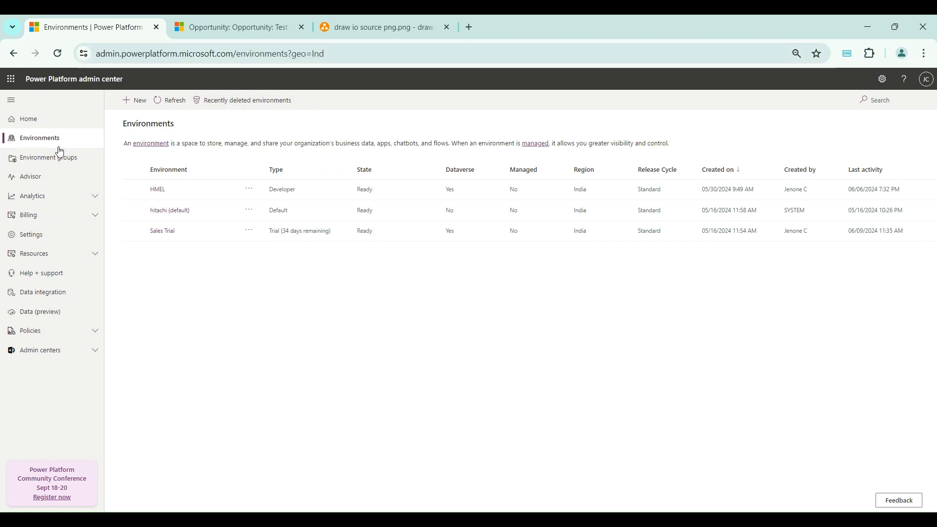
left_click(135, 231)
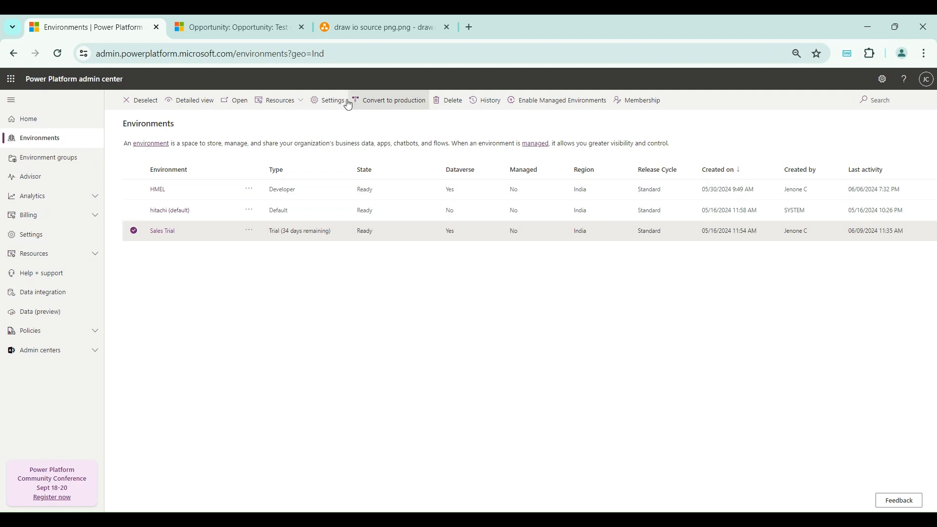
left_click(332, 98)
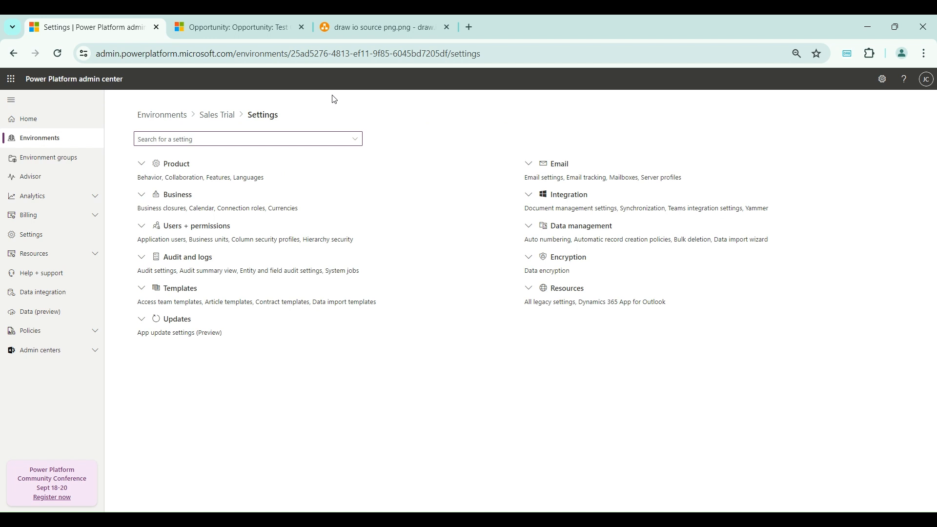
left_click(533, 226)
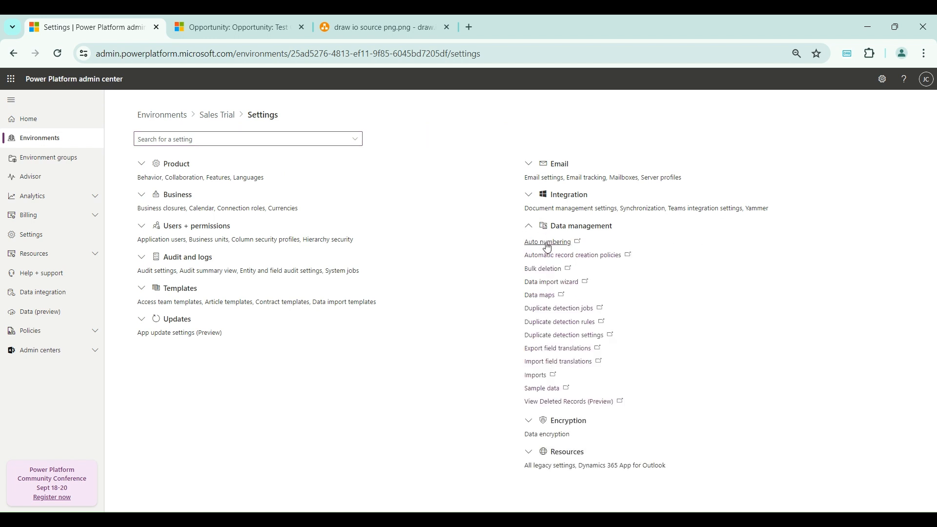
left_click(547, 243)
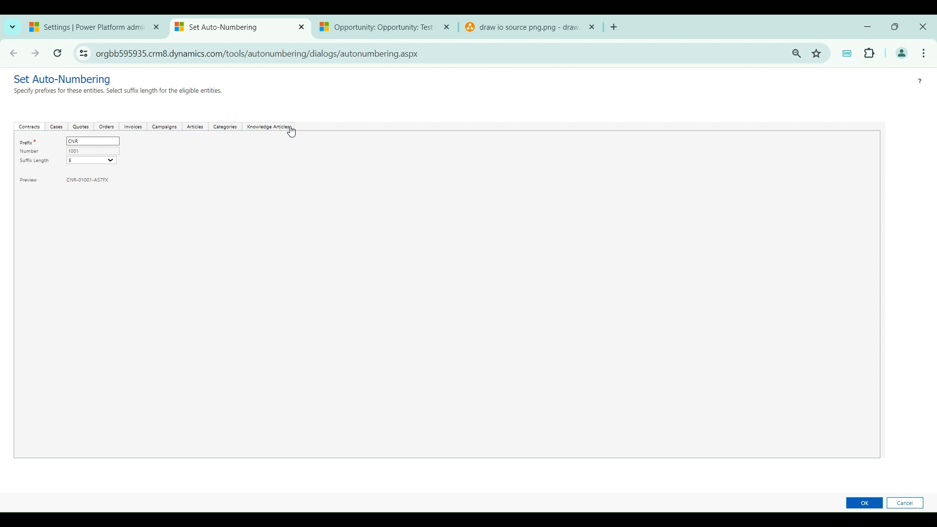
Examine the auto-numbering prefix, number and suffix length for quotes, orders and invoices
left_click(83, 128)
left_click(105, 129)
left_click(137, 128)
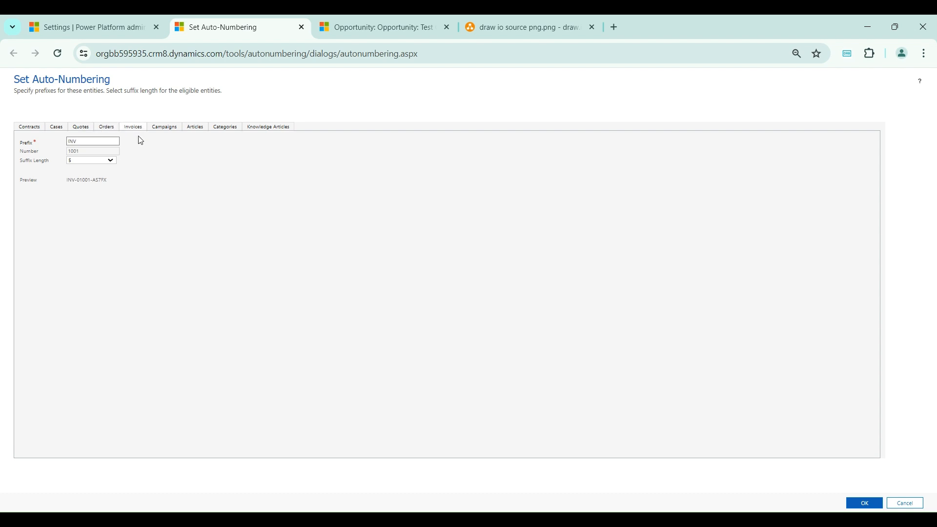
Set the quotes prefix to Quo and the suffix length to 4, accepting the change for all auto-numbered records
left_click(85, 131)
left_click(90, 142)
key("BackSpace")
key("BackSpace")
key("BackSpace")
type("Quo")
left_click(39, 164)
left_click(110, 161)
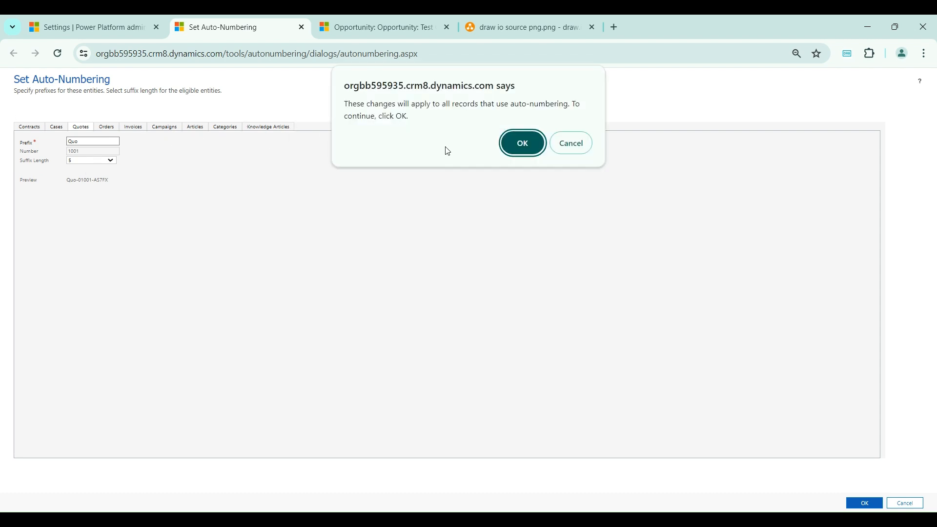
left_click(519, 140)
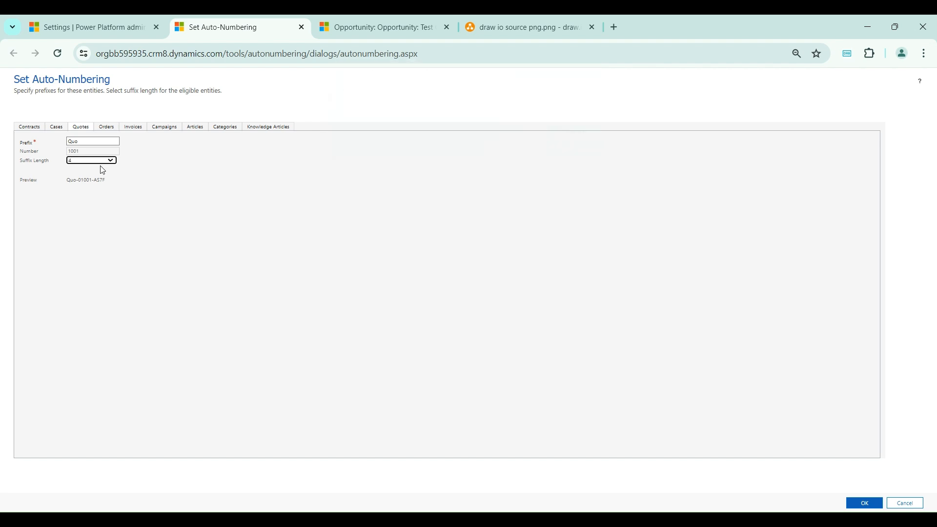
Check the suffix length for orders and invoices, and shorten the quotes prefix to Qu
left_click(108, 132)
left_click(132, 131)
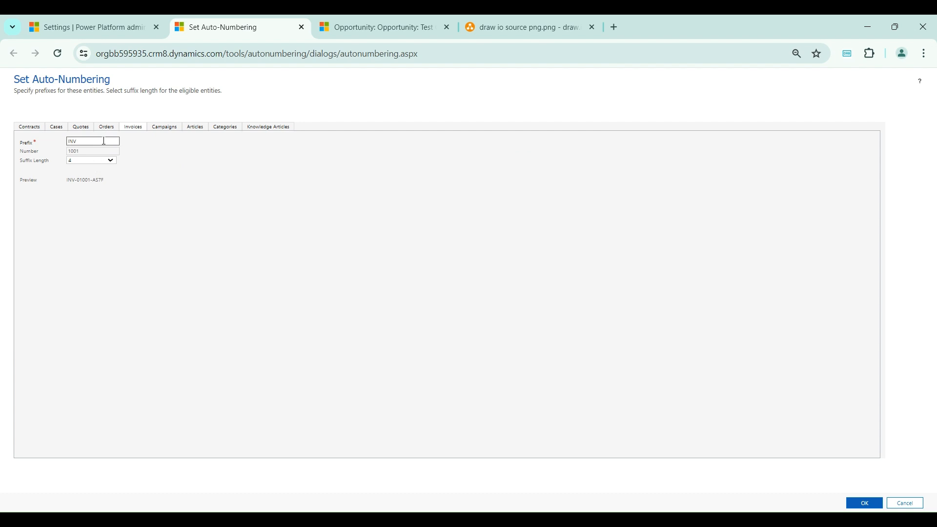
left_click(84, 132)
left_click(78, 141)
left_click(86, 141)
key("BackSpace")
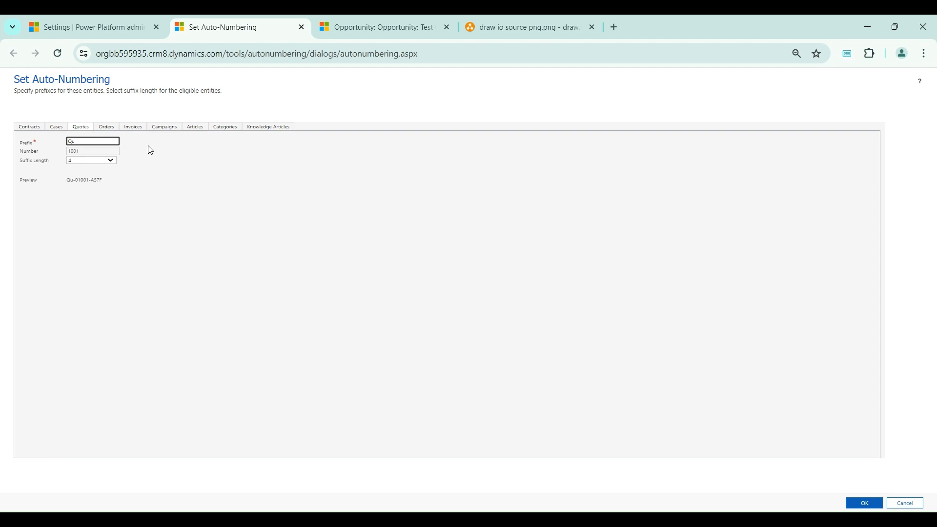
Re-enter the prefix Qu, check quotes, orders and invoices again, and apply the auto-numbering settings
left_click(108, 129)
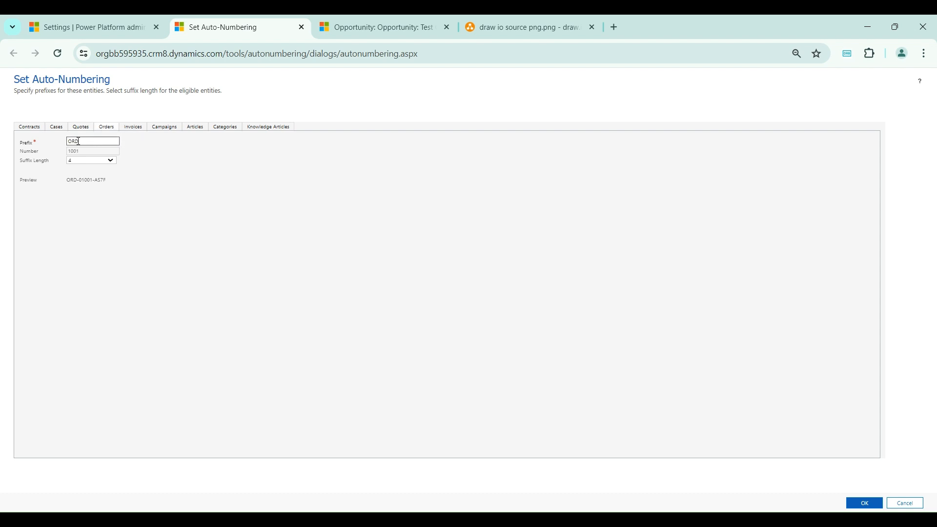
left_click(133, 128)
left_click(83, 144)
key("BackSpace")
key("BackSpace")
key("BackSpace")
type("Qu")
left_click(107, 129)
left_click(125, 128)
left_click(74, 128)
left_click(93, 141)
left_click(867, 508)
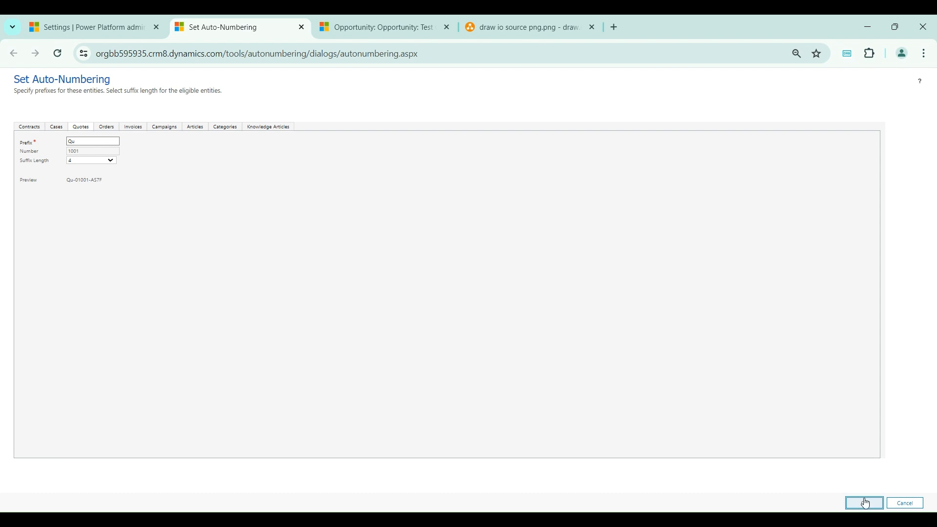
Switch to the Sales Hub and create a quote named Test Quote with a potential customer from the lookup, and save it
left_click(360, 21)
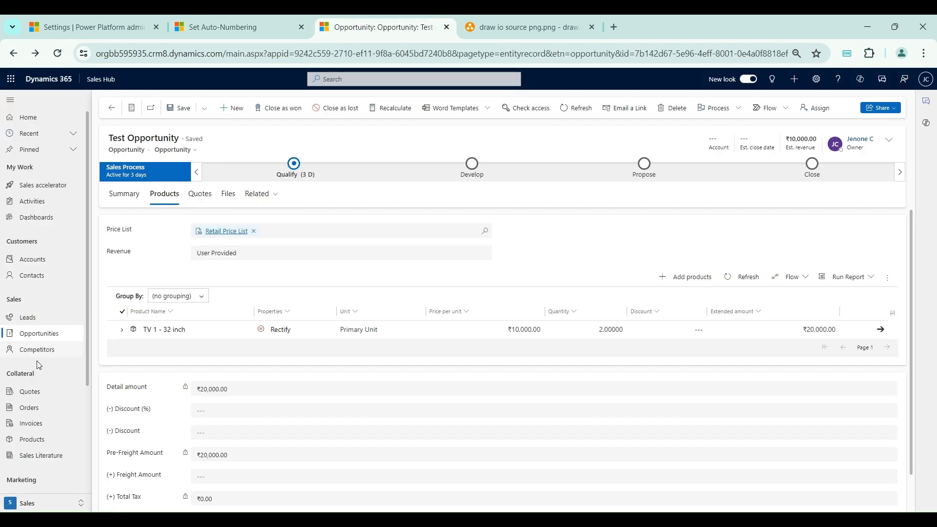
left_click(36, 394)
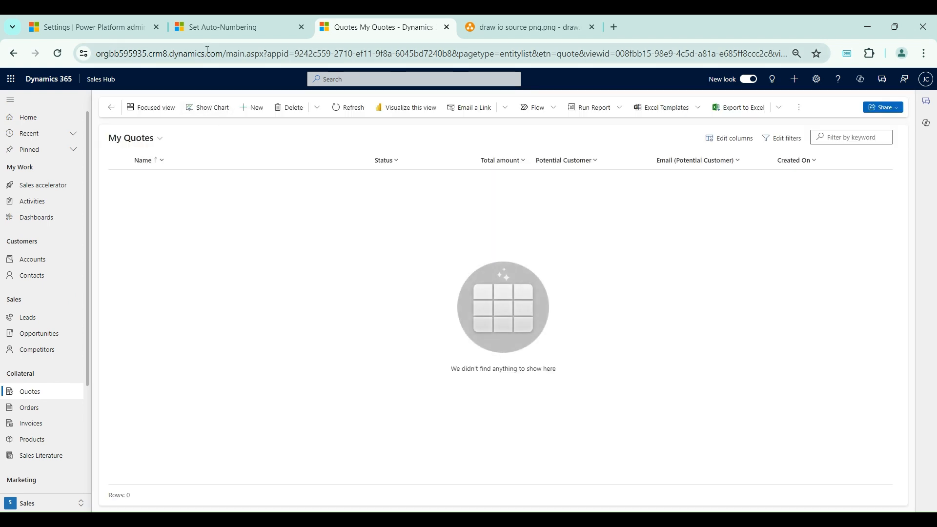
left_click(252, 109)
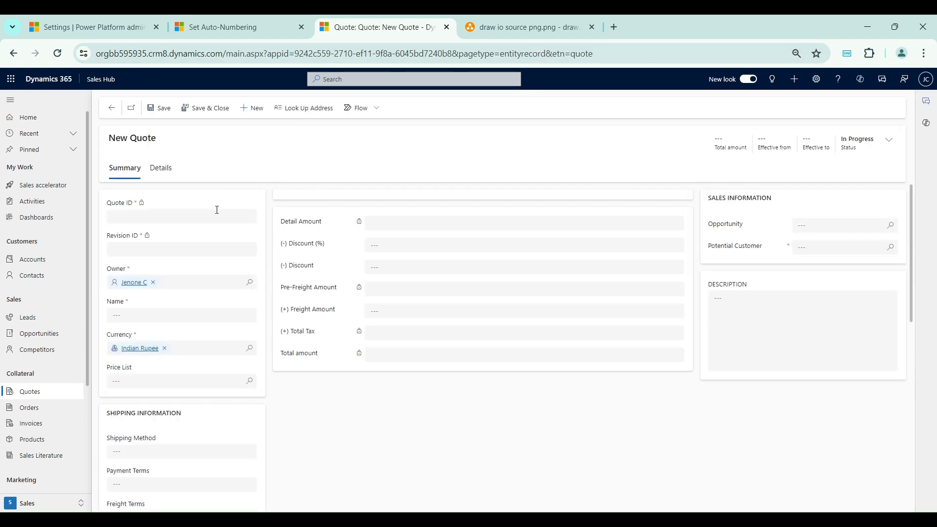
left_click(158, 312)
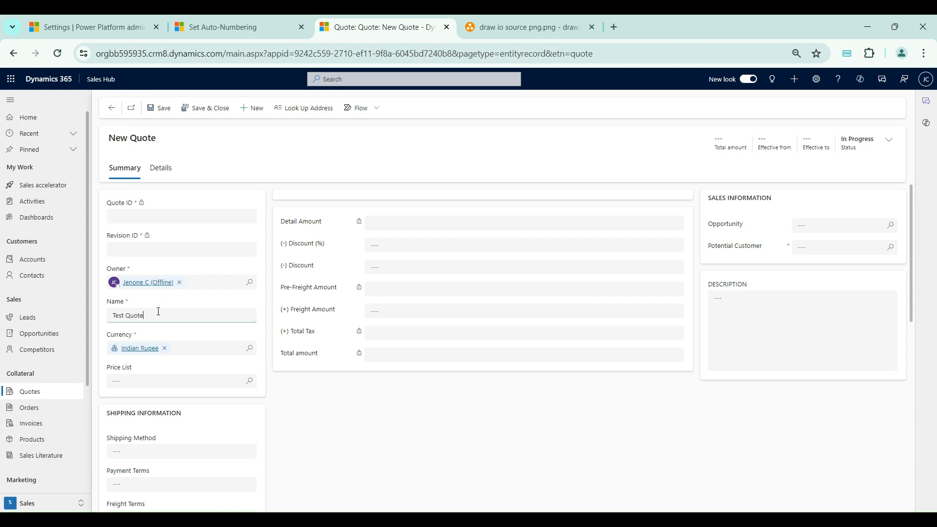
key("ctrl+s")
left_click(848, 264)
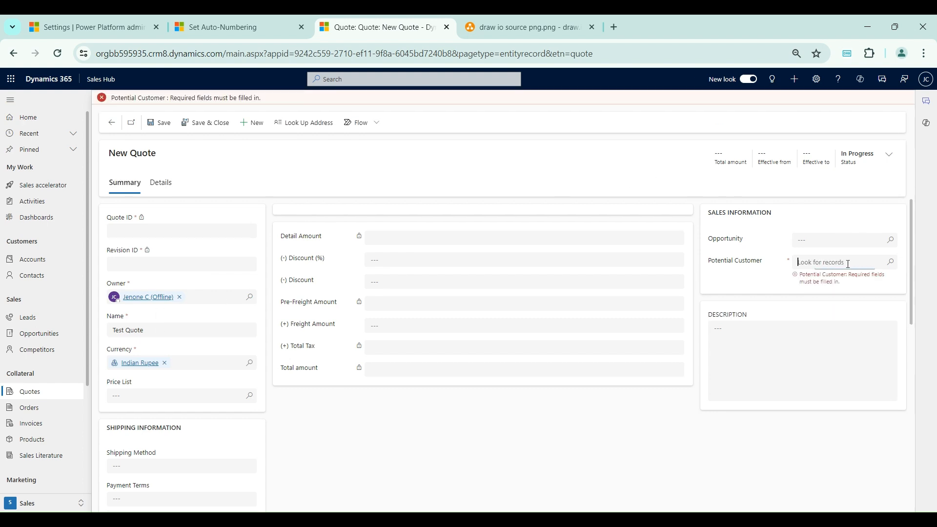
left_click(829, 298)
key("ctrl+s")
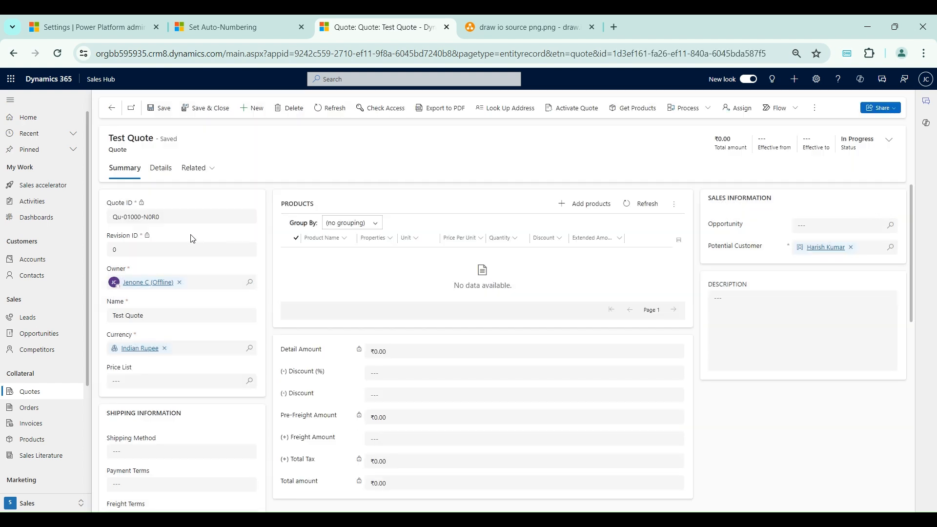
Compare the saved quote's Quote ID with the quotes prefix and suffix length on the auto-numbering page
left_click_drag(161, 217, 104, 215)
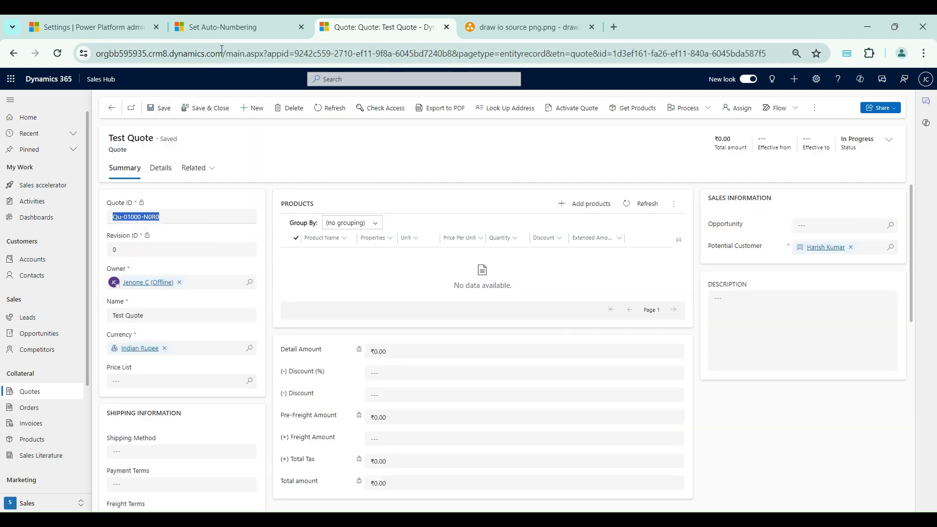
left_click(172, 218)
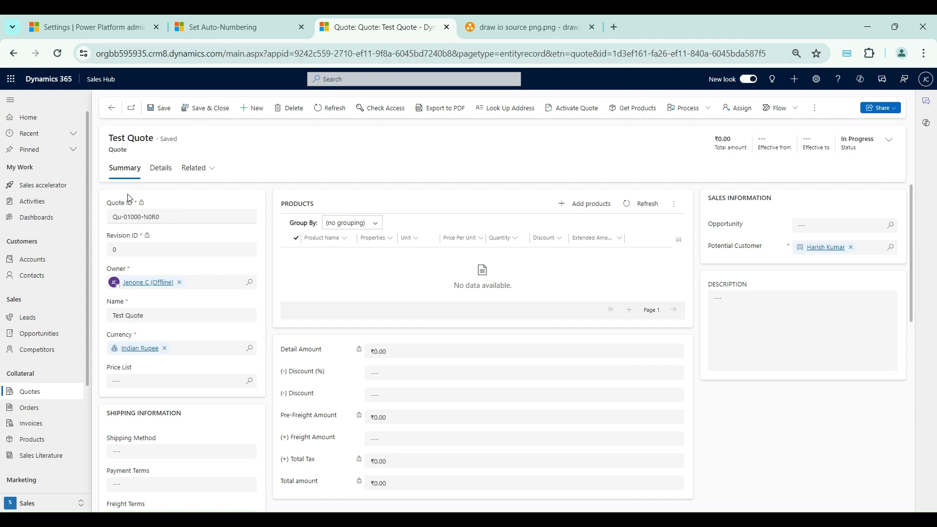
left_click(220, 28)
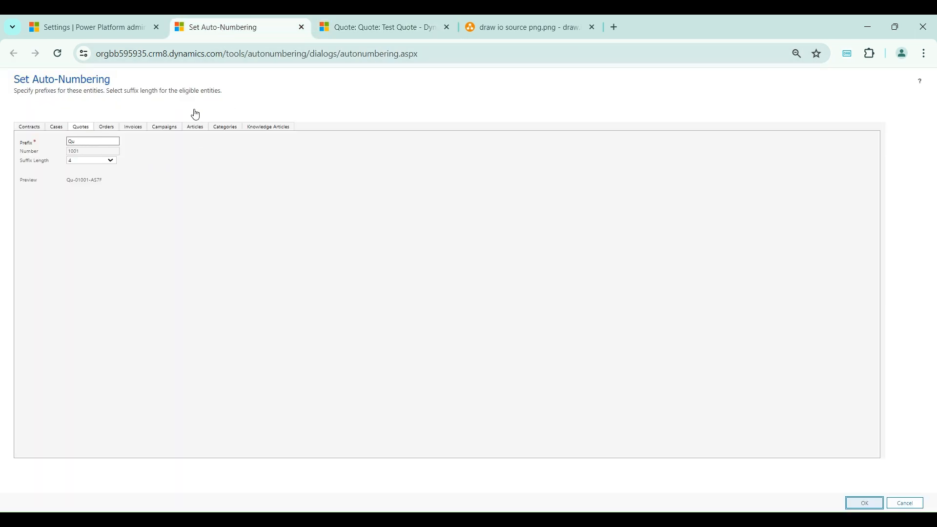
left_click(371, 25)
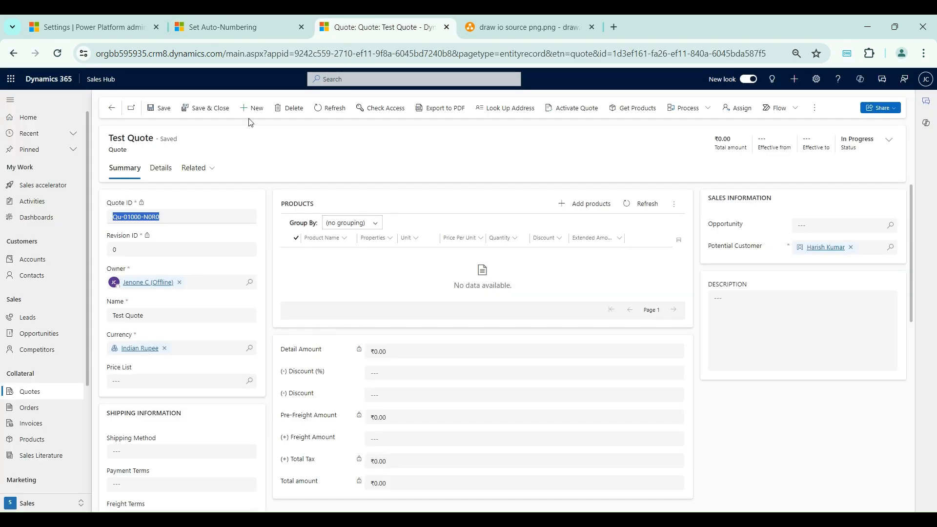
left_click(153, 216)
left_click(259, 24)
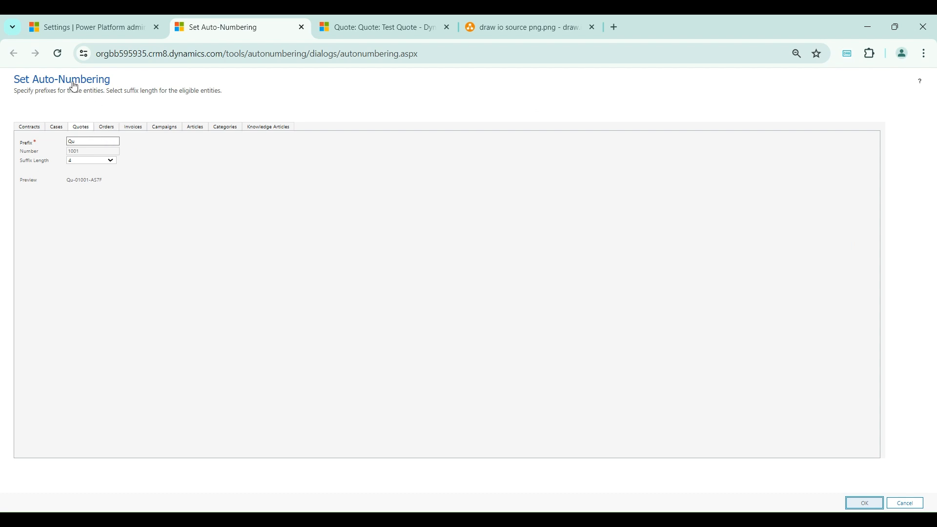
Reload the Set Auto-Numbering page and keep waiting for it to respond
left_click(57, 54)
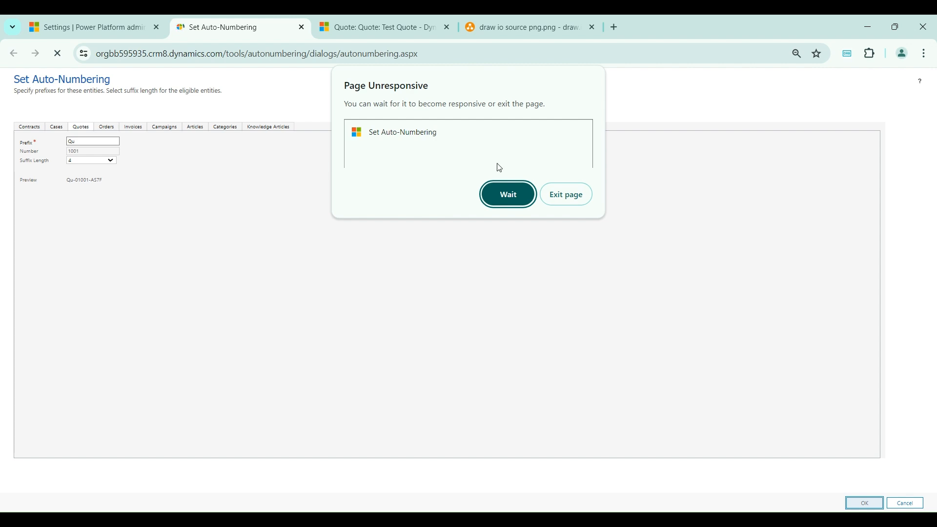
left_click(511, 195)
left_click(507, 197)
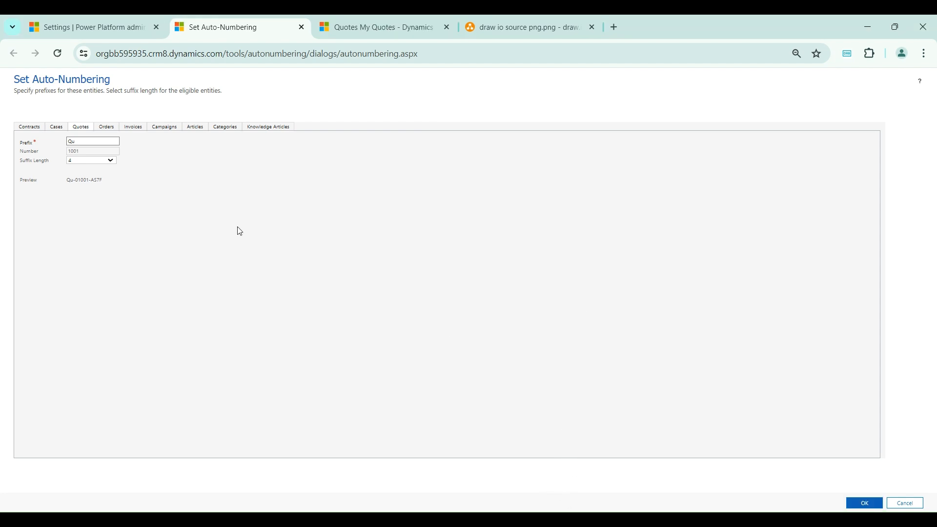
Set the quotes prefix to QUO and the suffix length to 6, accept the change for all records and apply it
left_click(79, 138)
left_click(85, 143)
key("BackSpace")
type("UO")
left_click(103, 160)
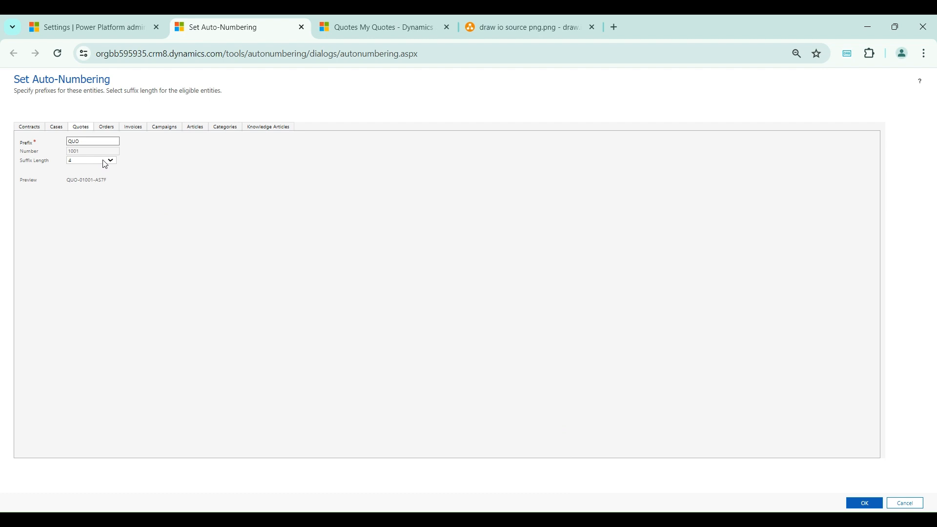
left_click(88, 180)
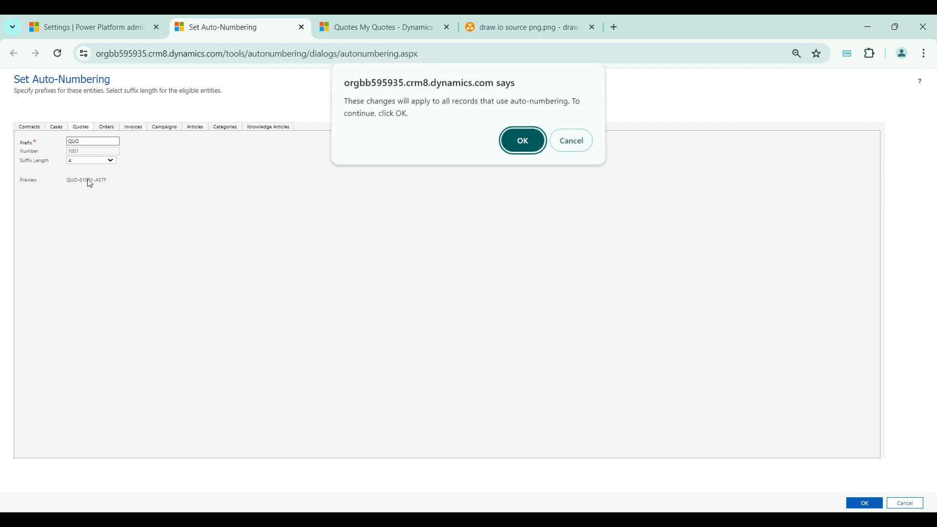
left_click(540, 147)
left_click(861, 503)
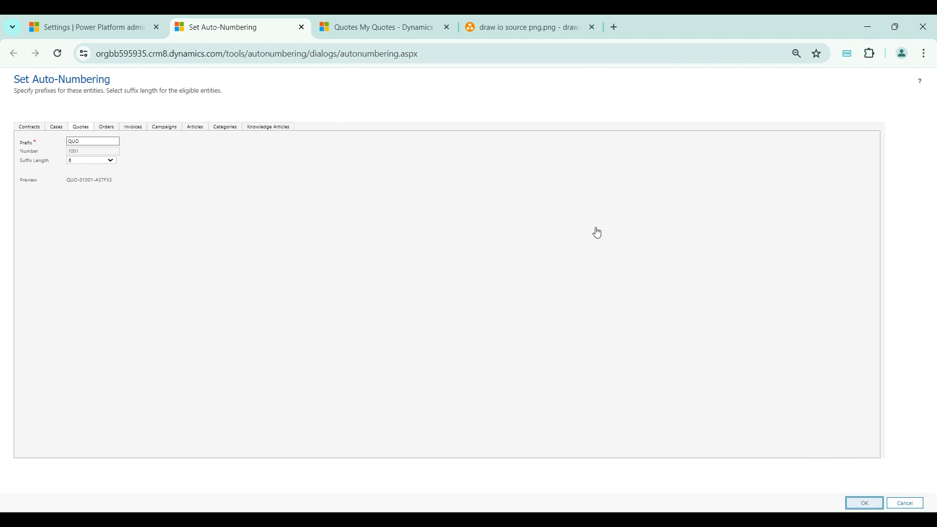
Reload the My Quotes list and open Test Quote to examine the prefix and suffix of its Quote ID
left_click(395, 39)
left_click(57, 53)
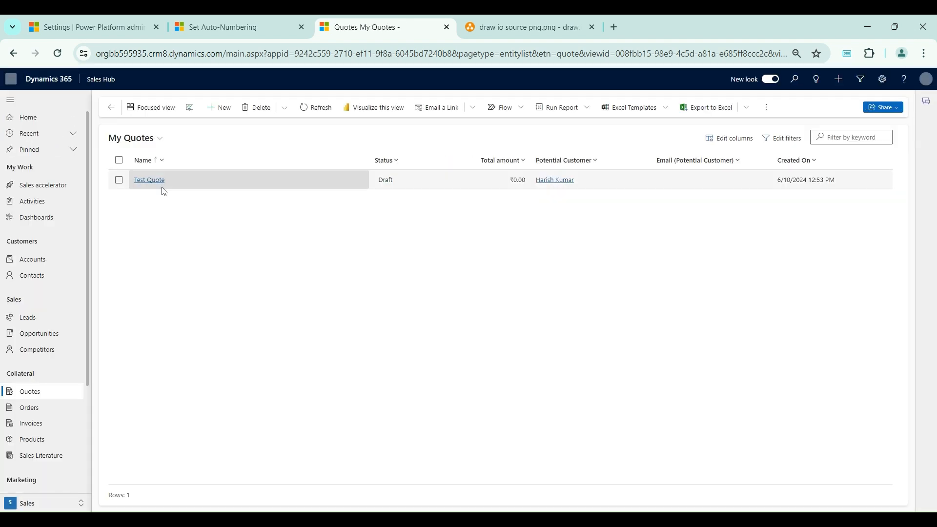
left_click(149, 182)
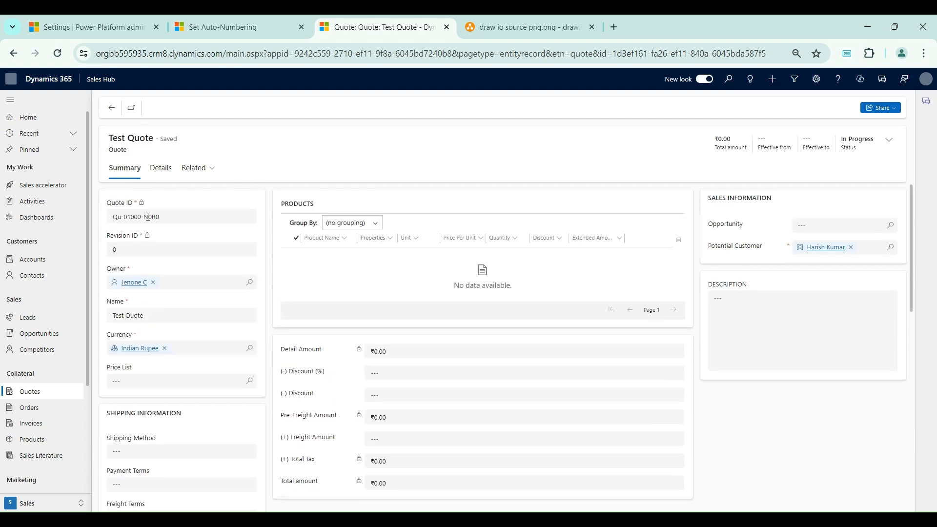
double_click(116, 217)
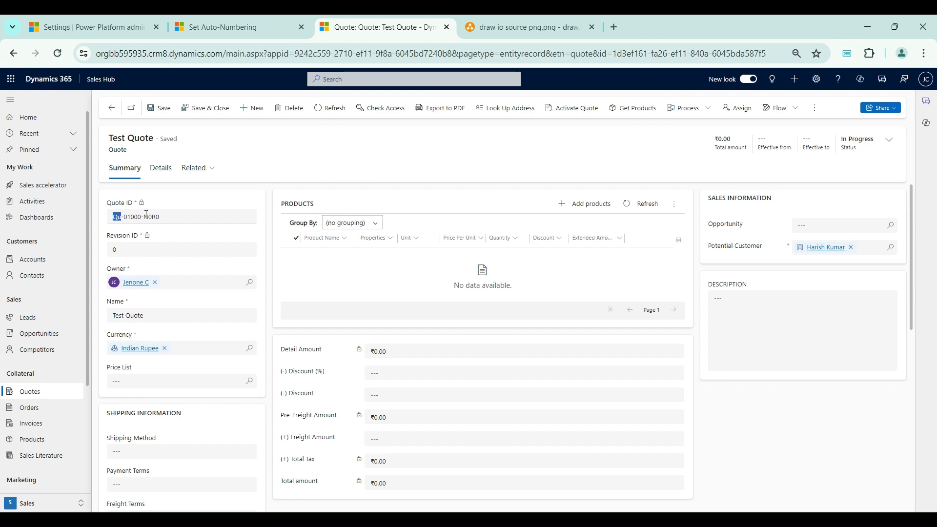
left_click_drag(144, 217, 154, 216)
left_click(111, 108)
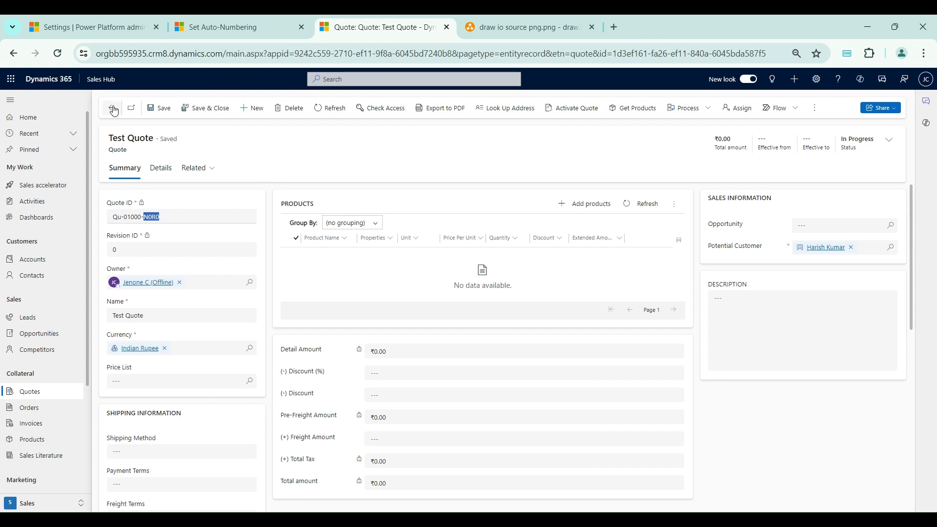
Create and save a new quote named Test Quote 2 with an existing contact as the potential customer
left_click(257, 112)
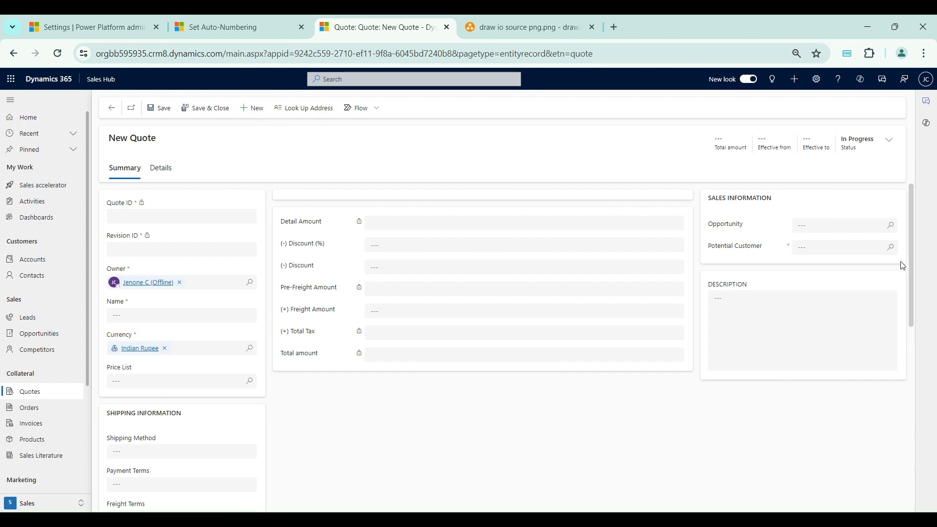
left_click(832, 250)
left_click(815, 286)
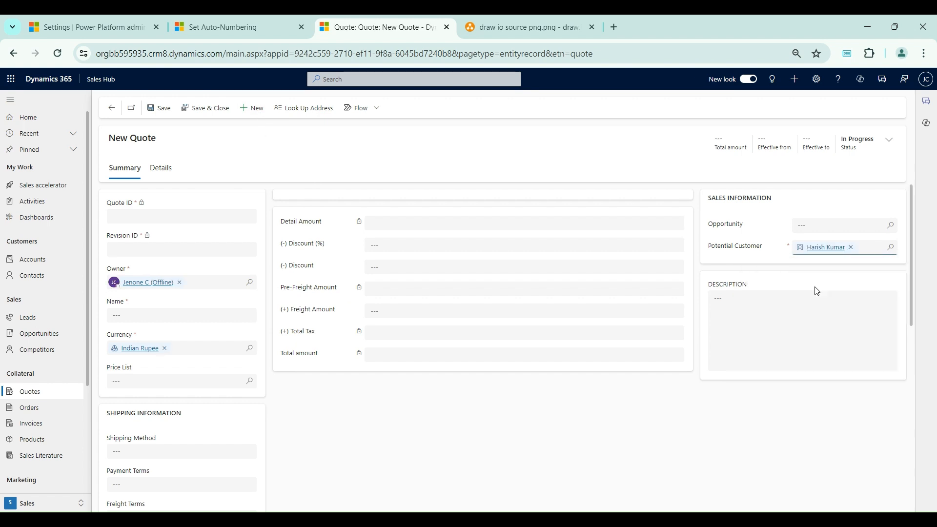
left_click(165, 109)
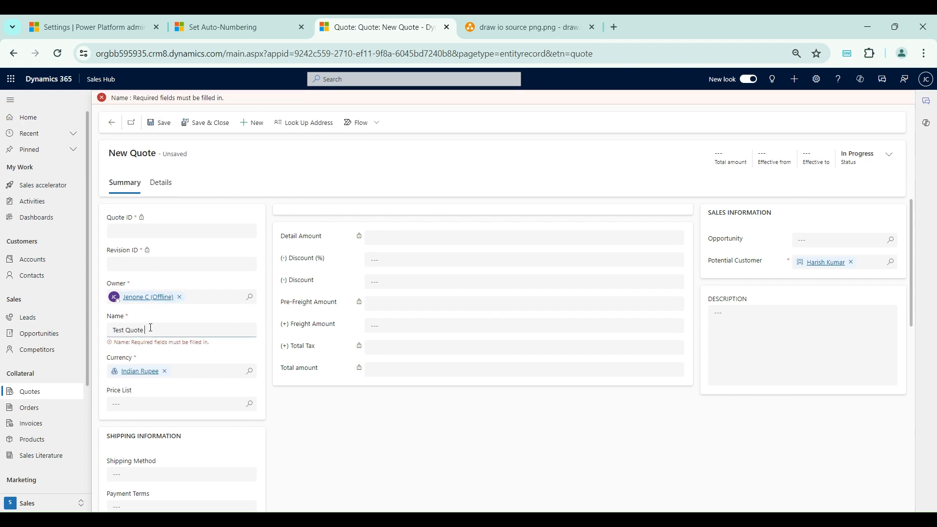
left_click(161, 123)
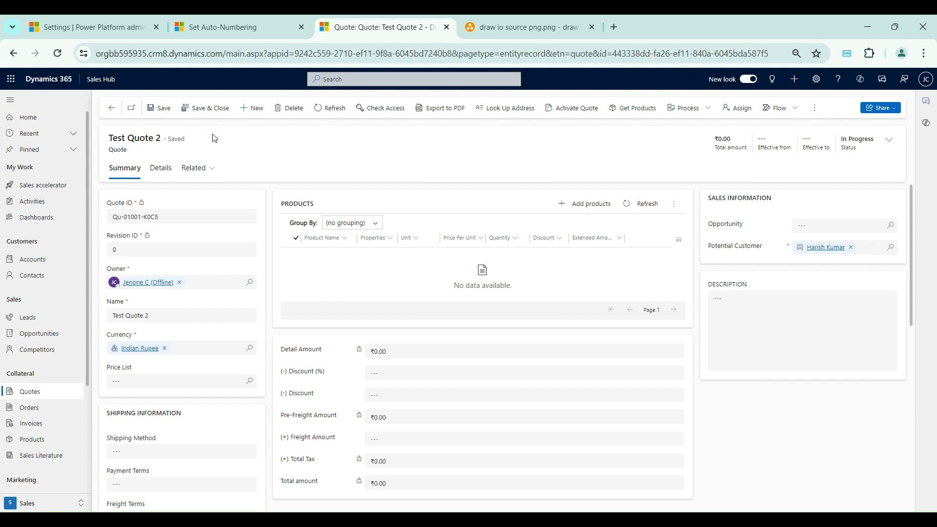
Reload the Test Quote 2 record and delete the quote, confirming the deletion
key("F5")
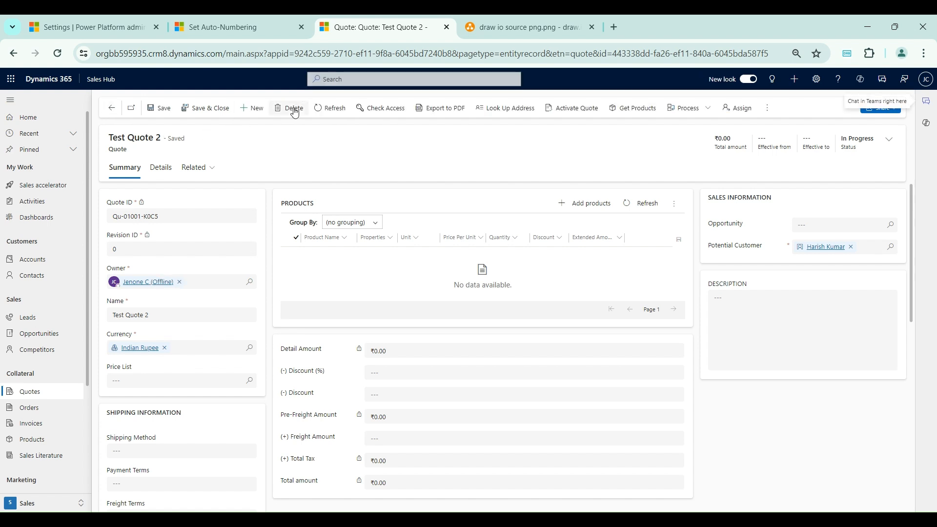
left_click(294, 112)
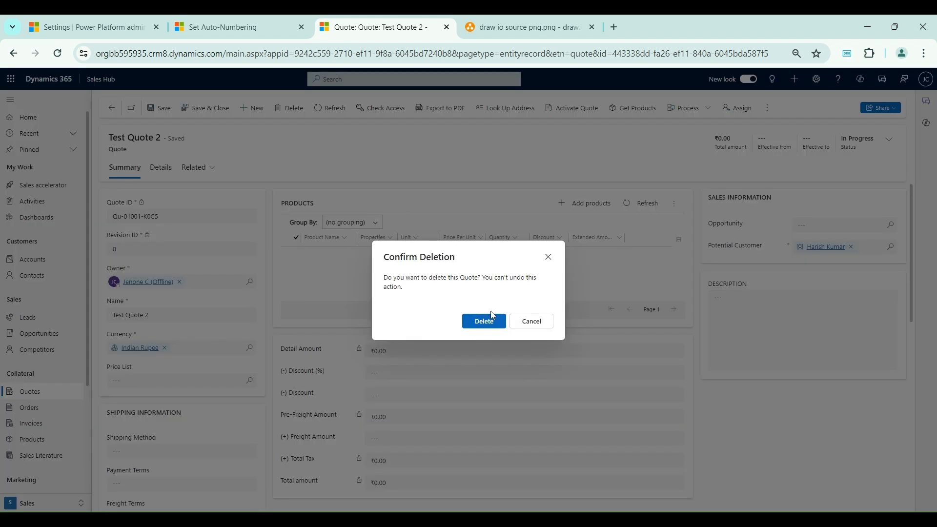
left_click(492, 317)
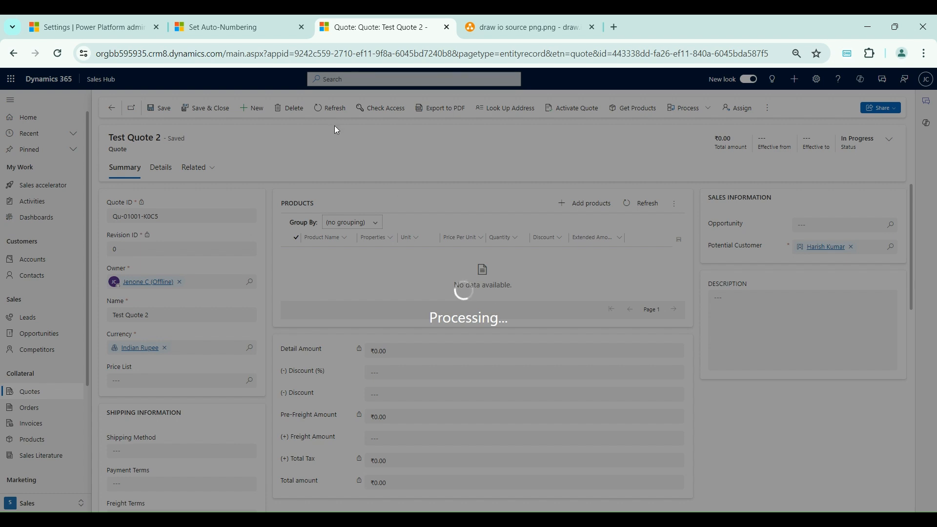
Save the quotes auto-numbering with prefix QUO and suffix length 6, and reload the My Quotes list
left_click(251, 30)
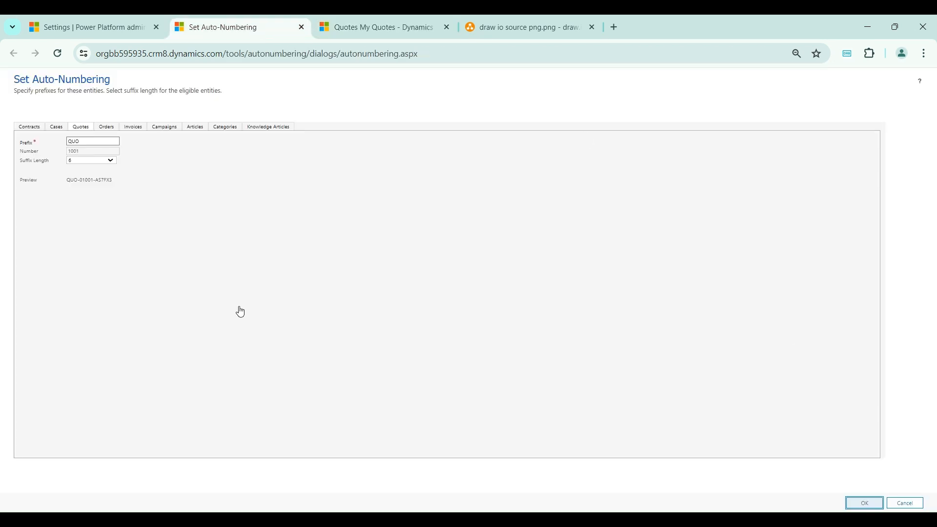
left_click(858, 508)
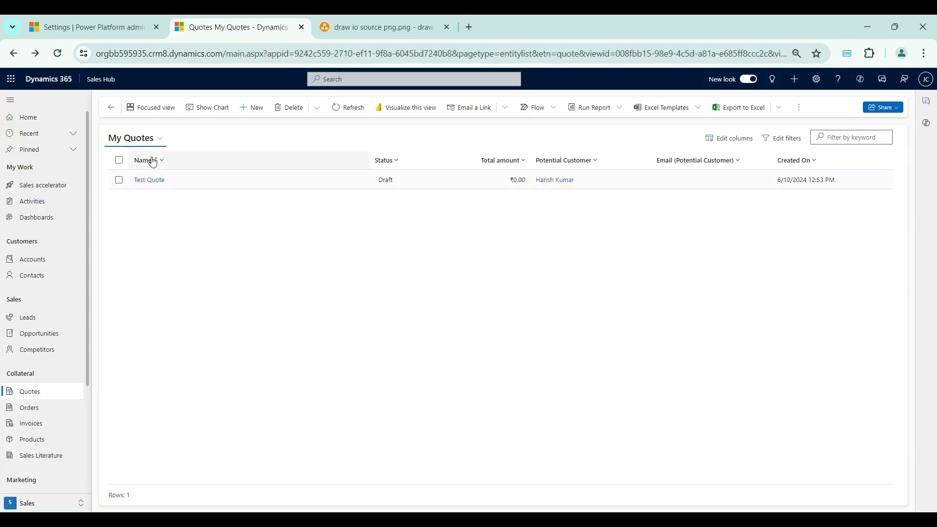
key("F5")
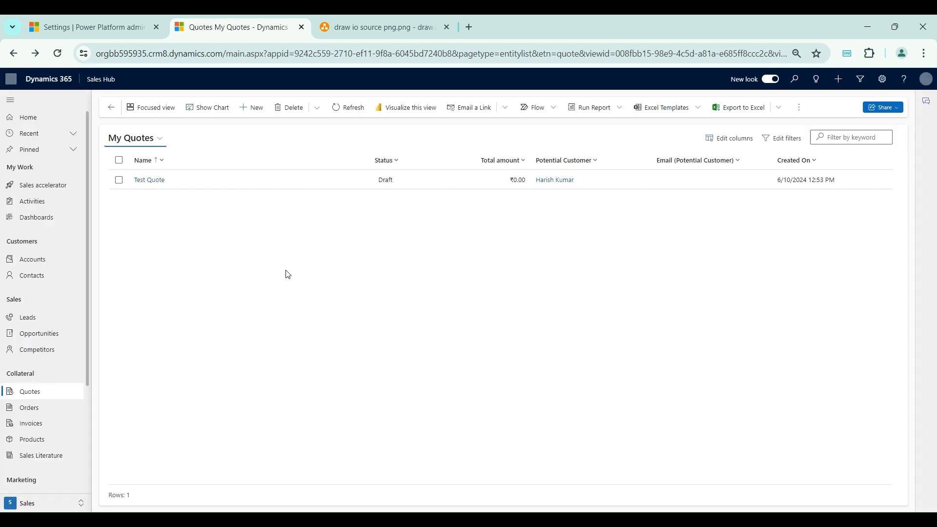
Create a new quote named Test Quote 2, assign an existing contact as the potential customer and save it
left_click(261, 113)
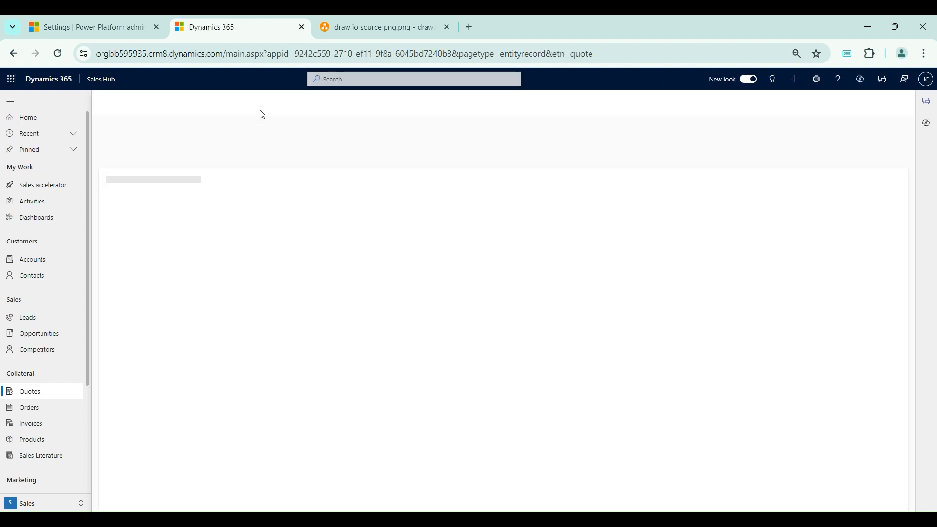
left_click(145, 313)
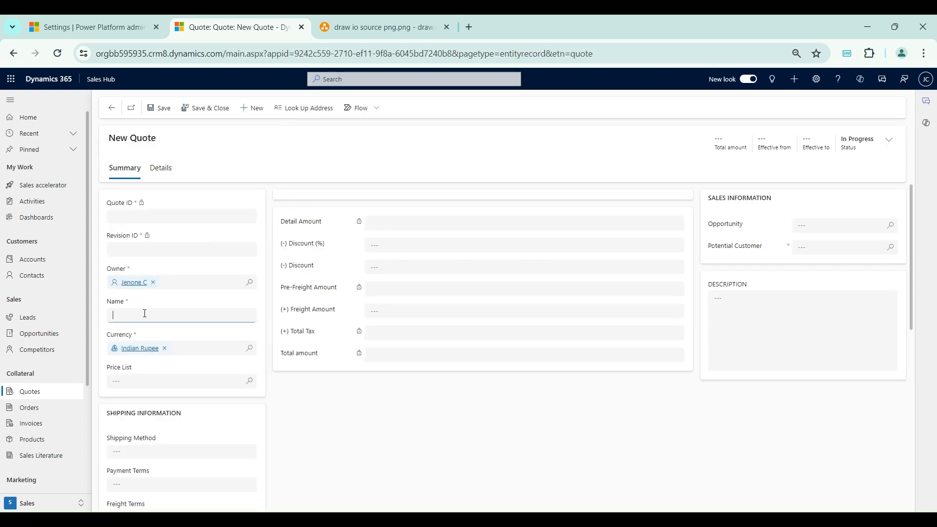
type("Test Quote 2")
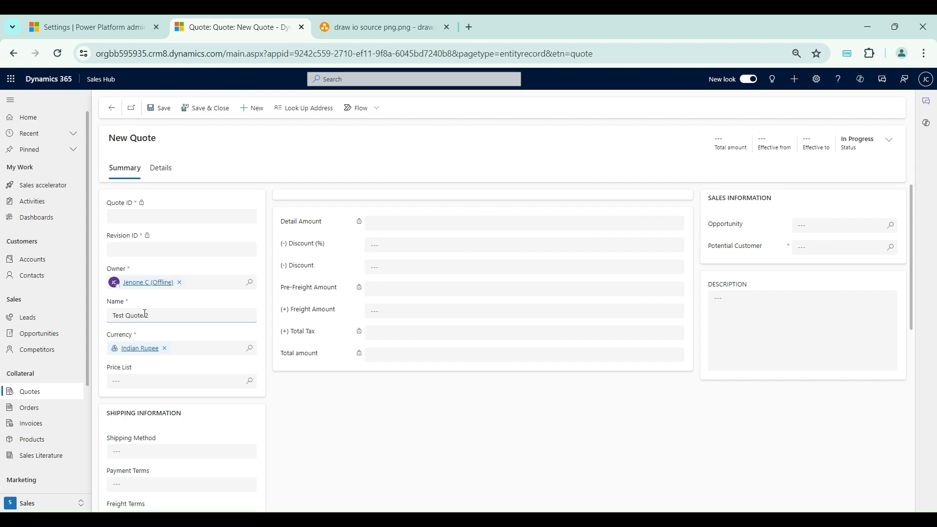
left_click(832, 248)
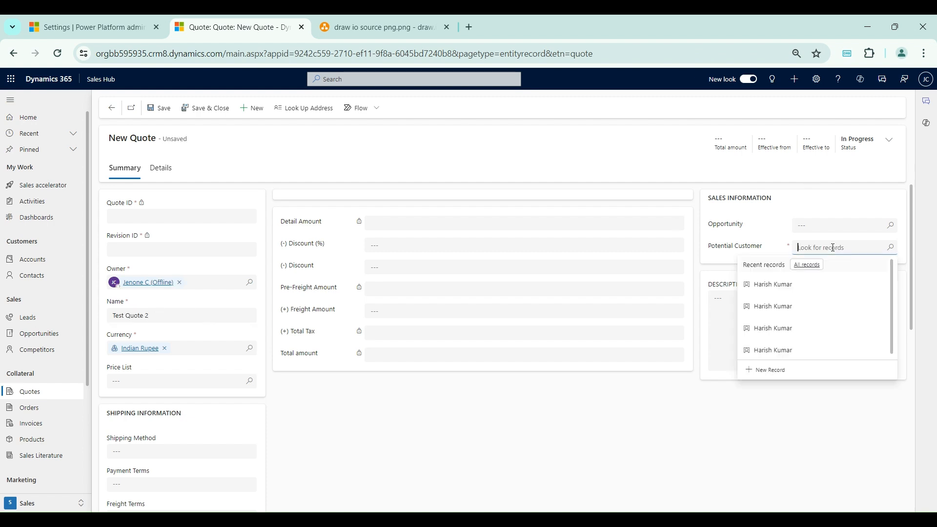
left_click(814, 292)
left_click(163, 110)
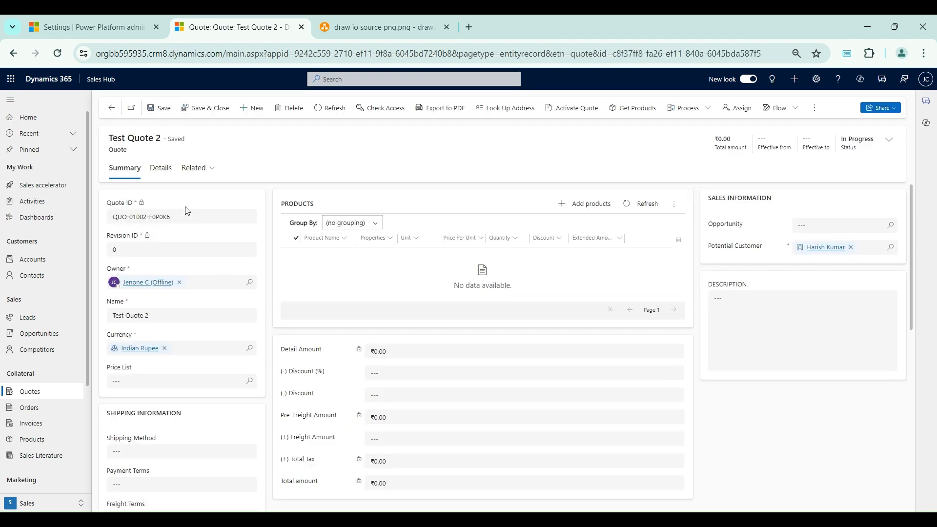
Examine the prefix and suffix in the Quote ID of the saved Test Quote 2
double_click(120, 216)
left_click(123, 225)
left_click_drag(150, 217, 174, 215)
Switch to the draw.io diagram and review the Business Closures item in the Sales Settings list
left_click(575, 517)
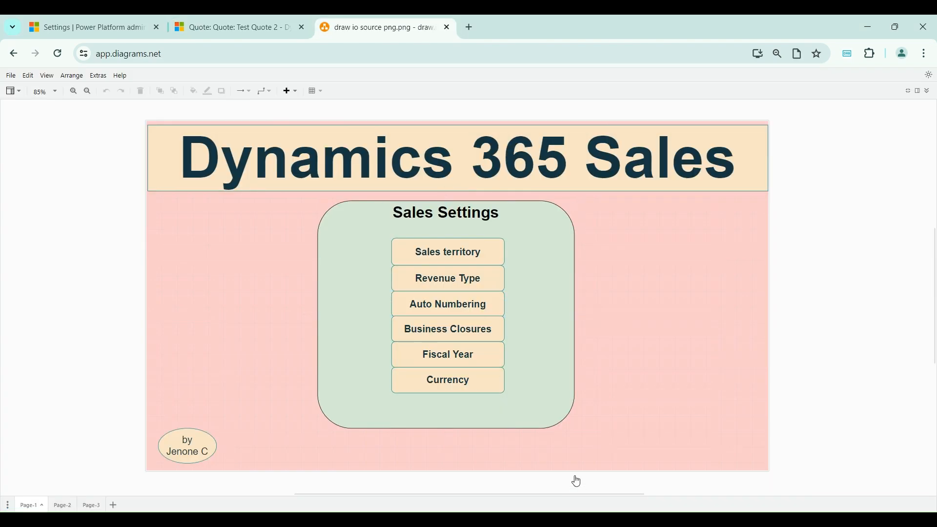
left_click(450, 332)
left_click(620, 330)
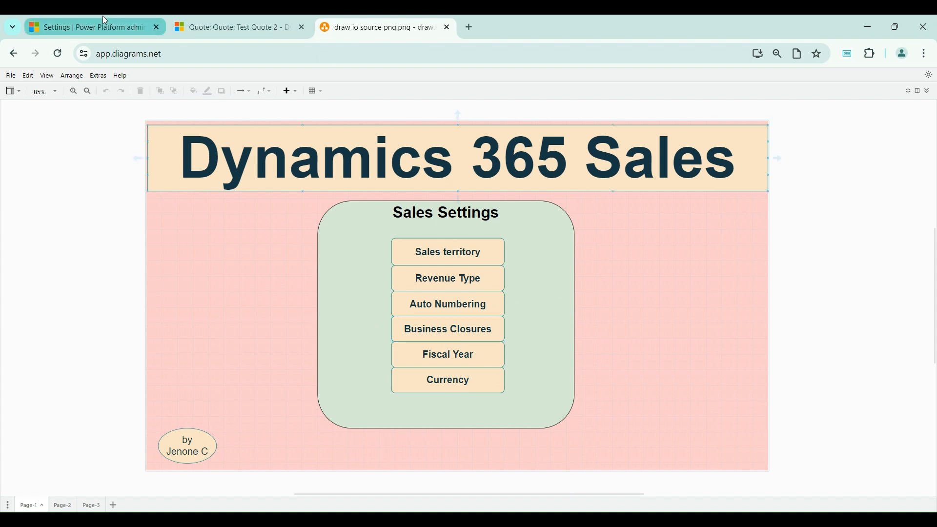
Switch to the Power Platform admin center and open Business closures from the Sales Trial environment's Business settings
left_click(103, 19)
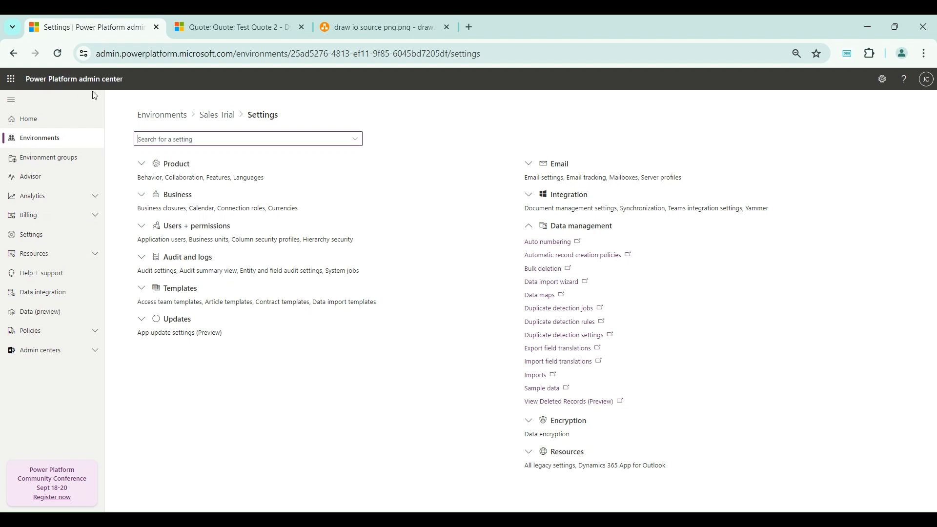
left_click(145, 196)
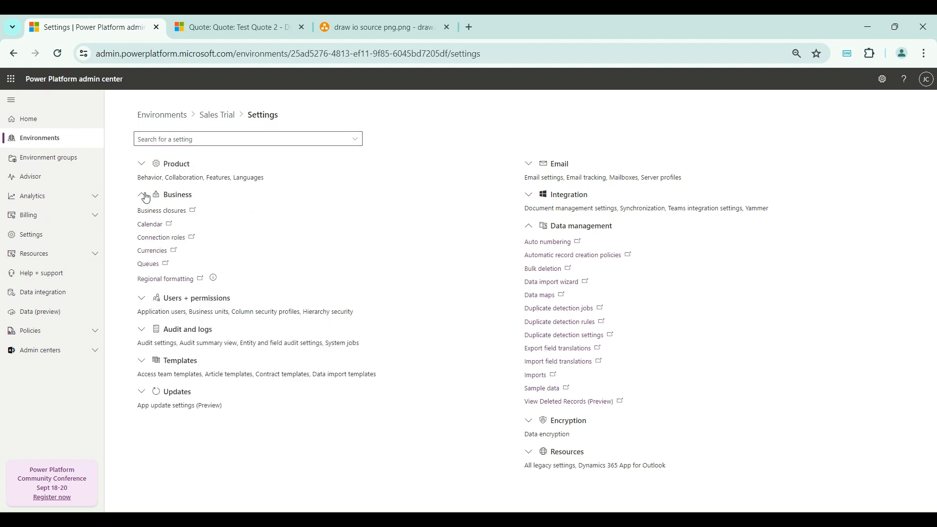
left_click(176, 212)
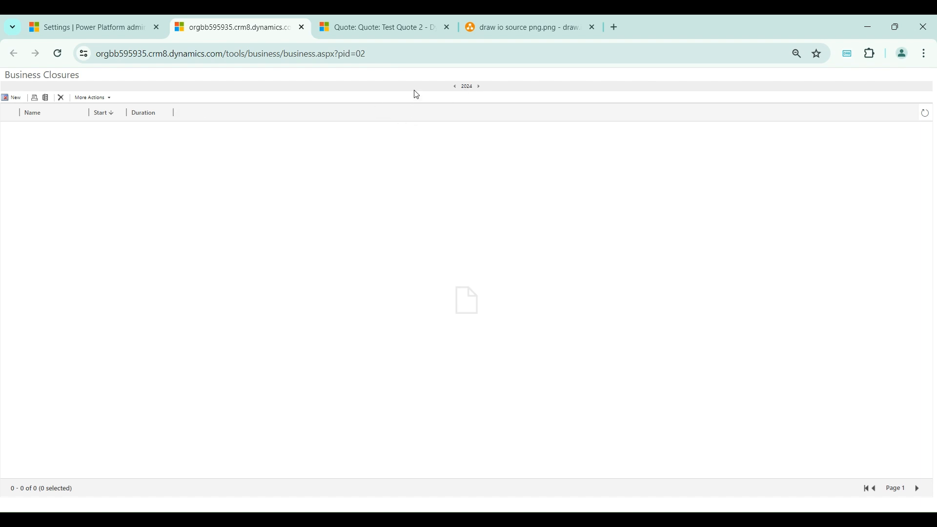
Schedule a one-day, all-day business closure named New year on 1/1/2024
left_click(12, 98)
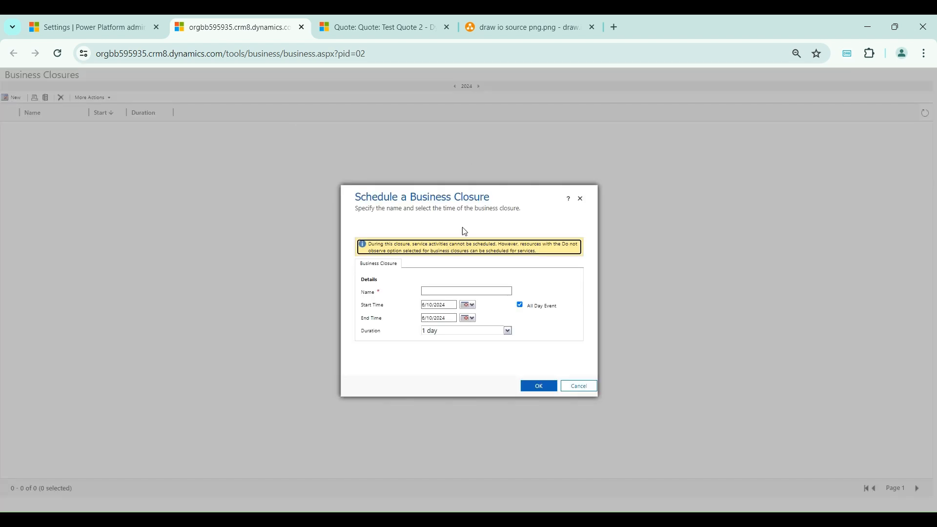
left_click(467, 292)
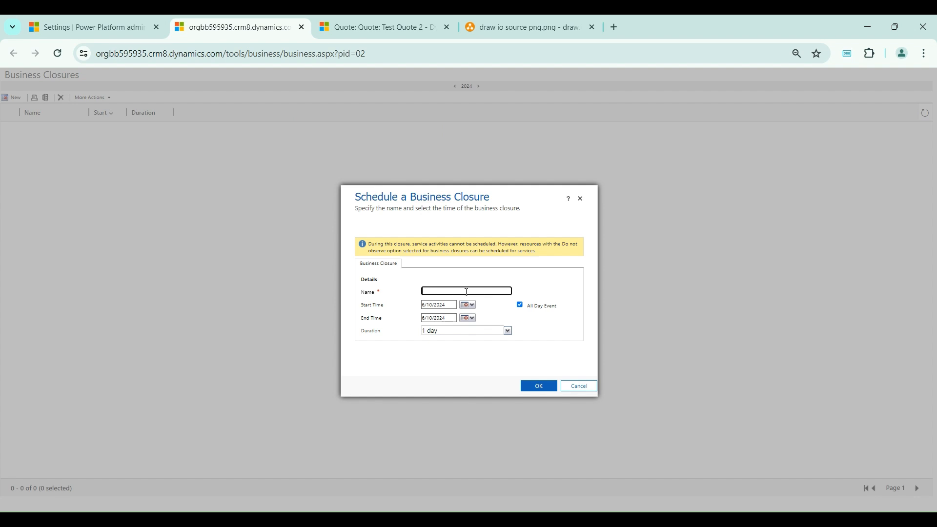
type("New Year")
left_click(484, 312)
left_click(469, 307)
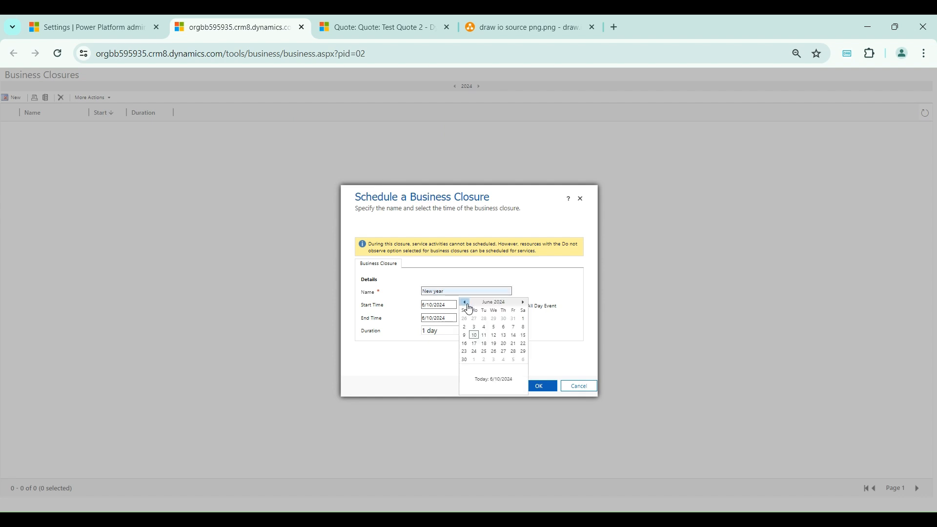
left_click(465, 302)
left_click(466, 303)
left_click(465, 303)
left_click(465, 303)
left_click(465, 303)
left_click(474, 319)
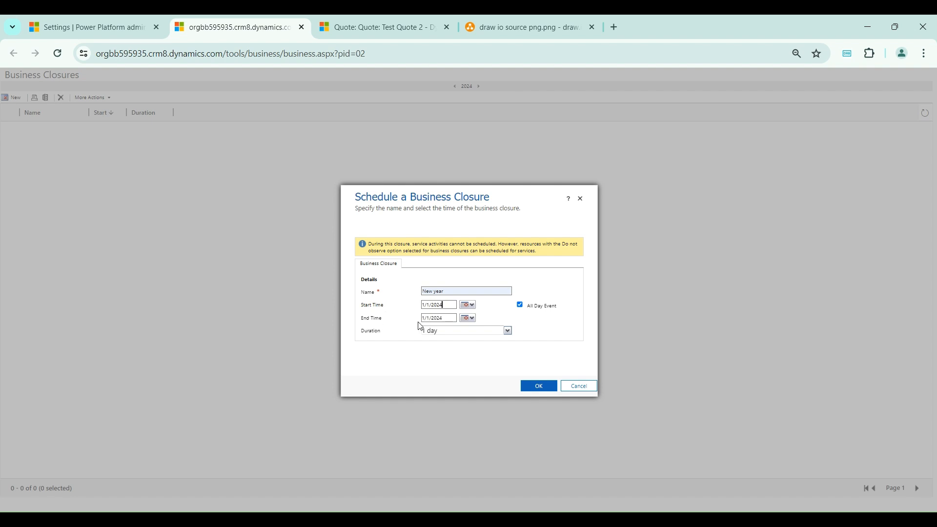
left_click(538, 389)
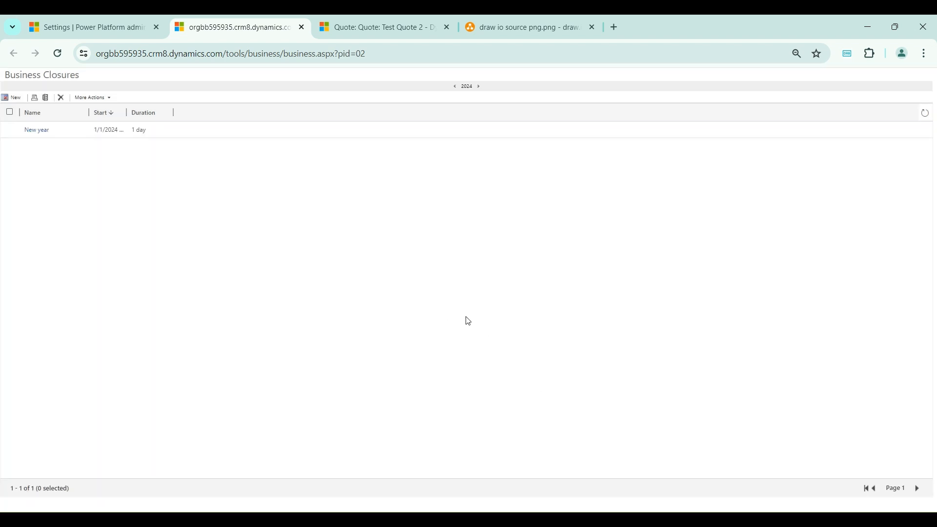
Schedule a one-day, all-day business closure named 2nd Saturday of January on 1/13/2024
left_click(15, 98)
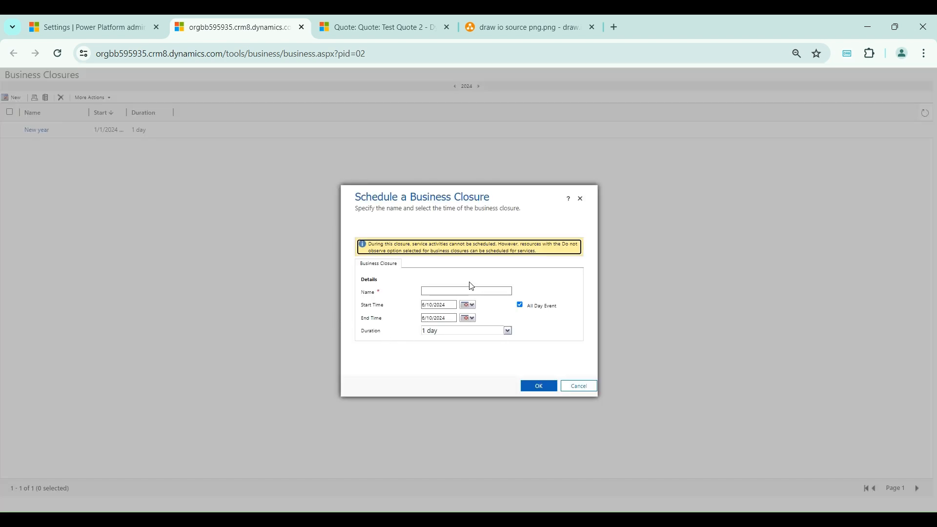
left_click(460, 292)
type("2nd")
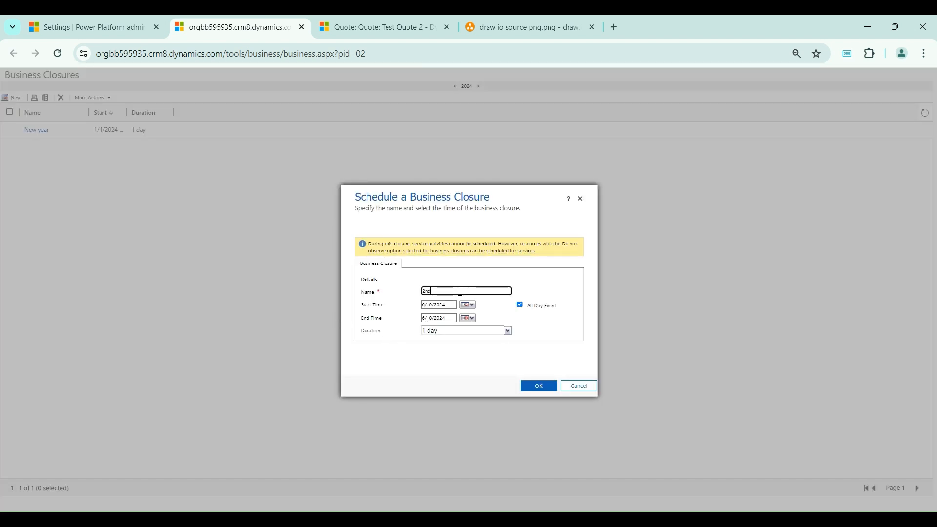
type(" Saturday of January")
left_click(468, 305)
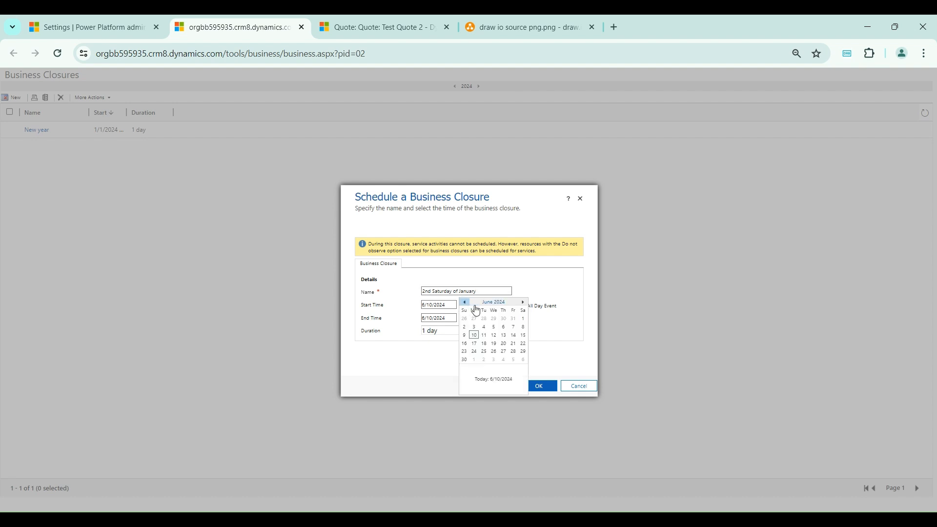
left_click(467, 302)
left_click(467, 302)
left_click(466, 302)
left_click(466, 302)
left_click(466, 302)
left_click(524, 327)
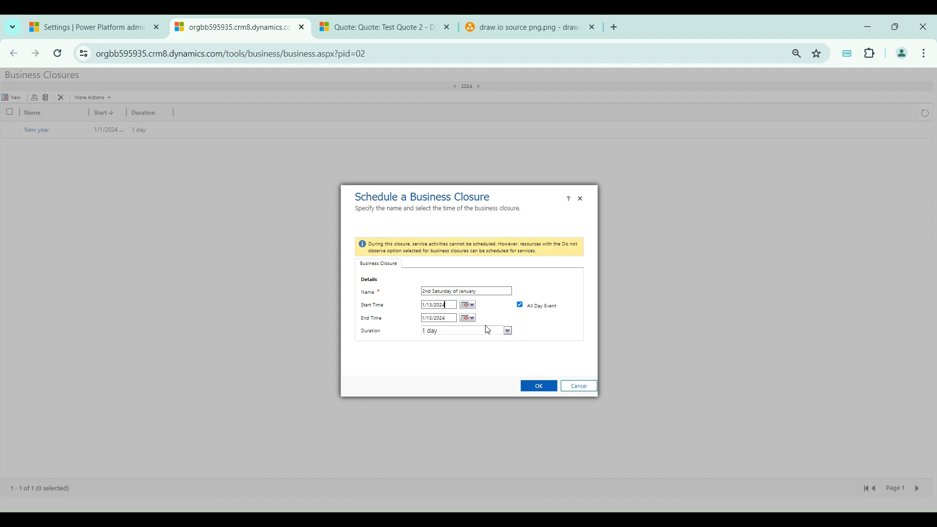
left_click(541, 387)
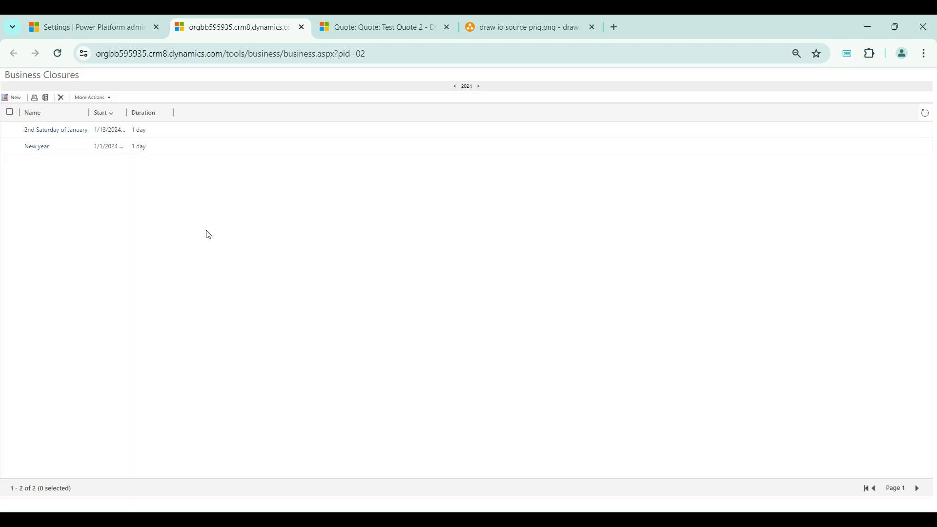
Schedule a one-day, all-day business closure named Independence day on 8/15/2024
left_click(16, 97)
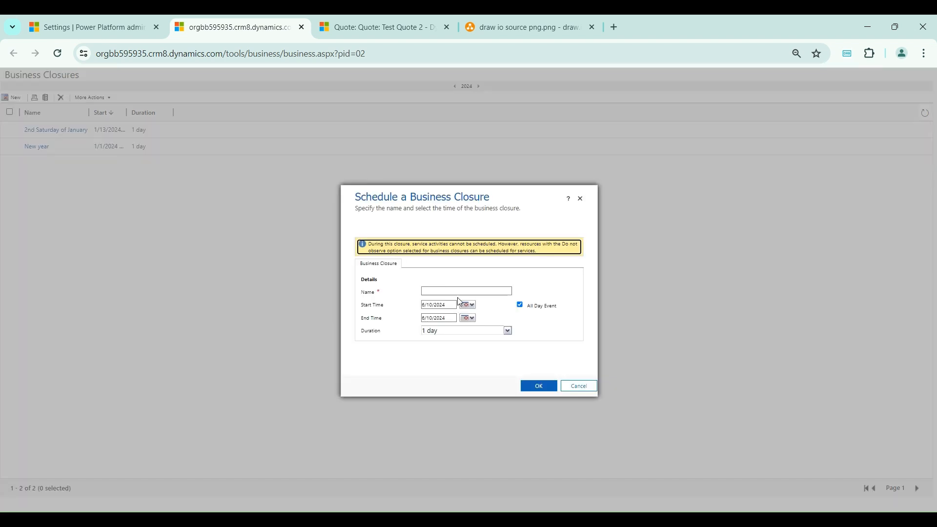
left_click(457, 291)
type("Inde")
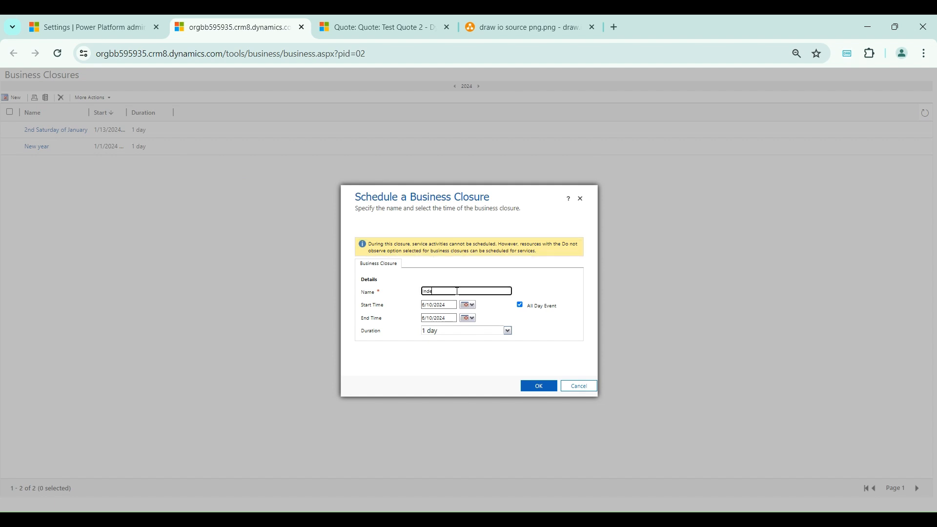
type("pens")
key("BackSpace")
type("dence day")
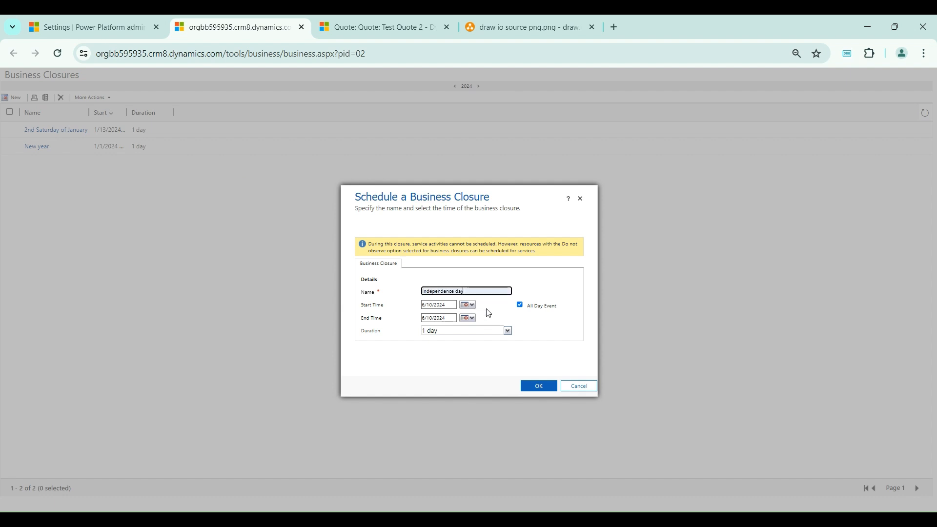
left_click(468, 305)
left_click(523, 302)
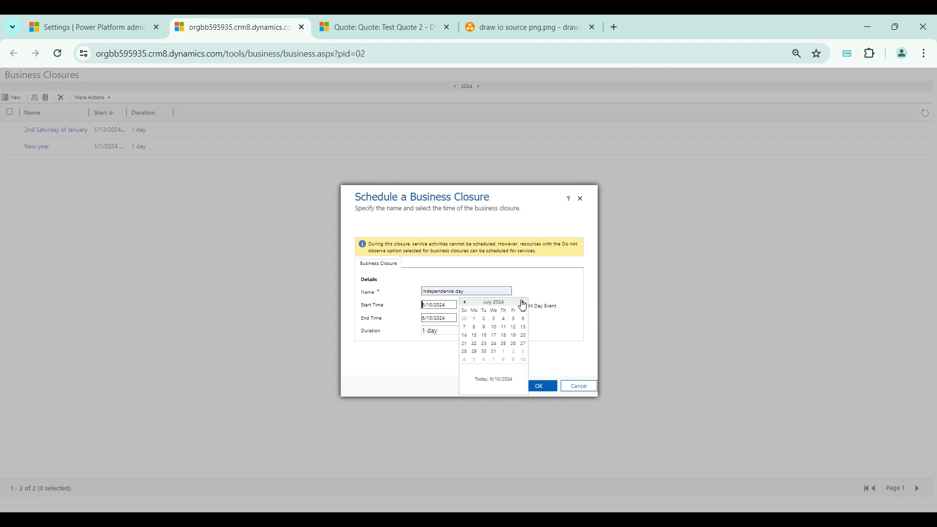
left_click(523, 302)
left_click(504, 336)
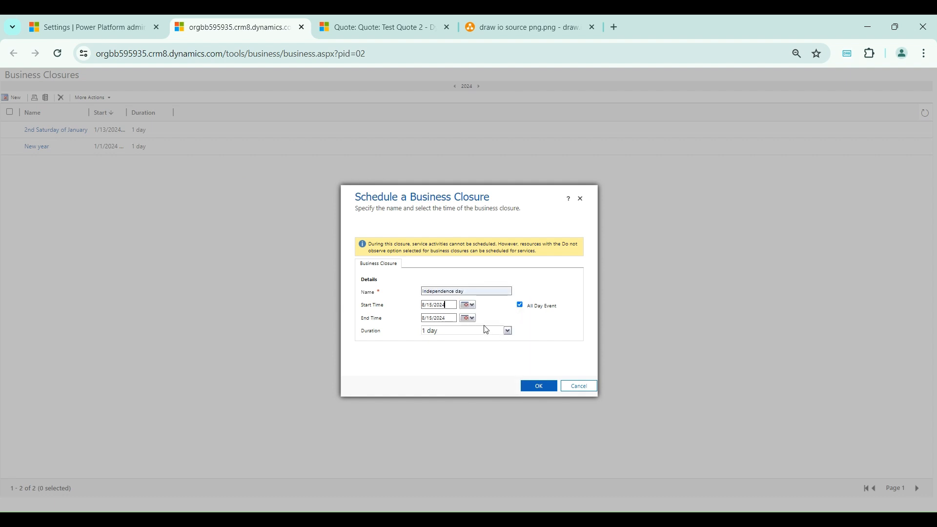
left_click(548, 387)
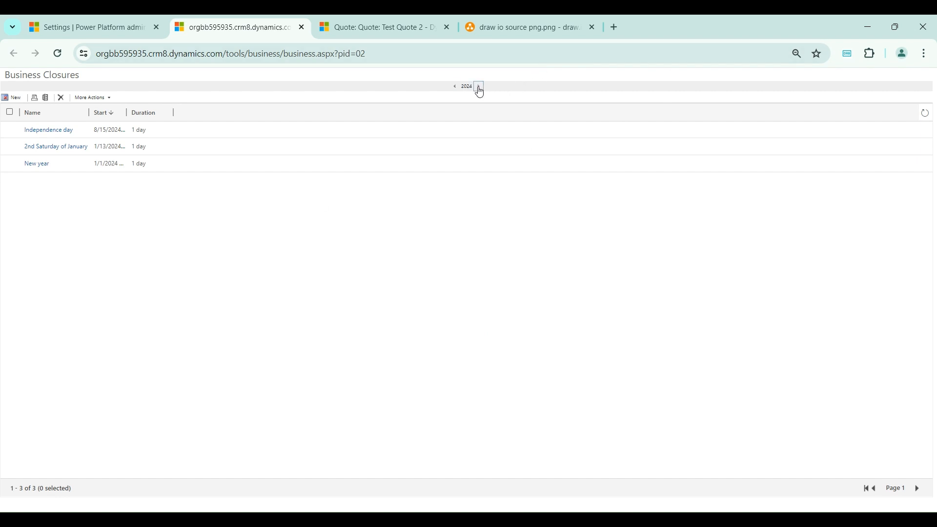
Review the business closure lists for 2023 and 2025, and return to the 2024 list
left_click(454, 90)
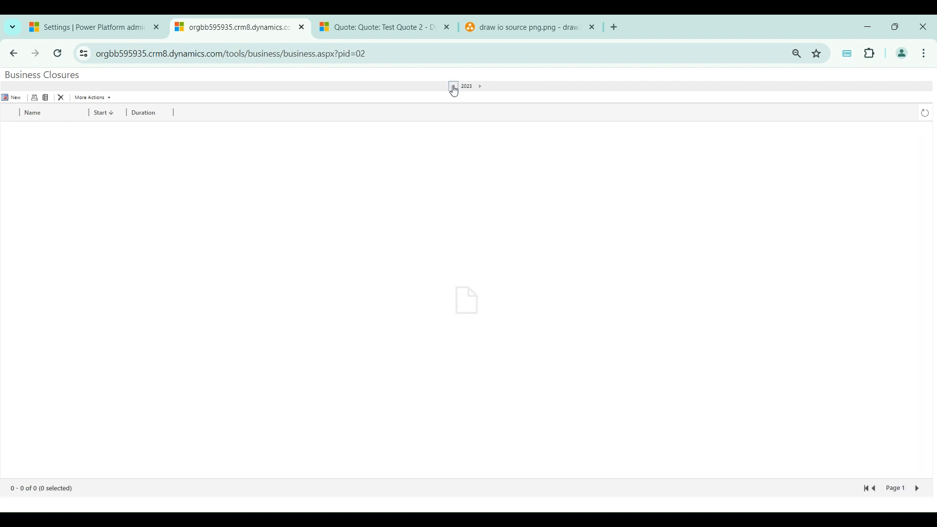
left_click(480, 88)
left_click(481, 88)
left_click(454, 88)
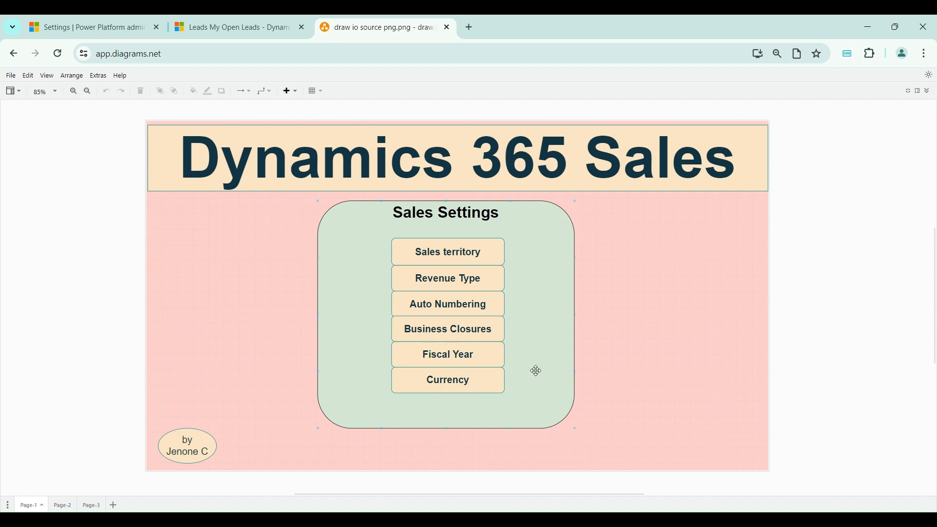
Switch from the draw.io diagram to the Power Platform admin center and open the fiscal year settings through the Business settings' Calendar
left_click(487, 353)
left_click(73, 29)
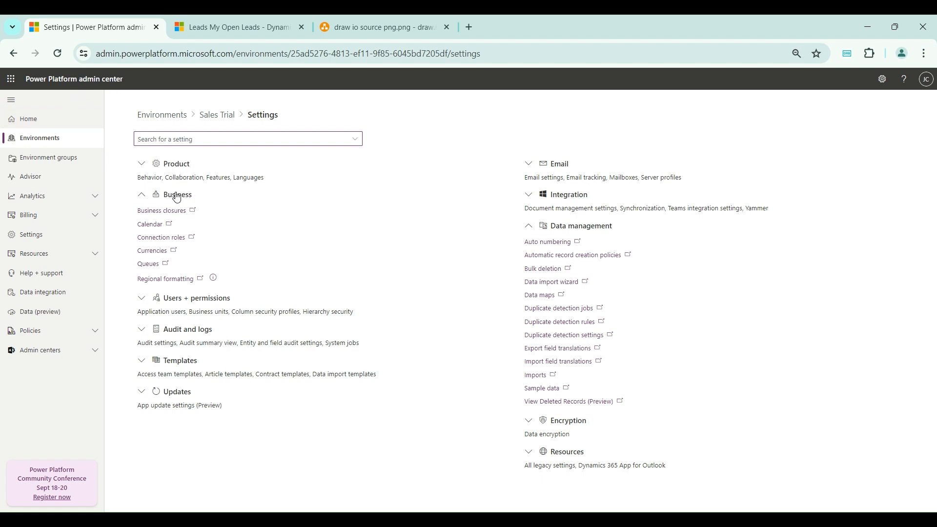
left_click(150, 226)
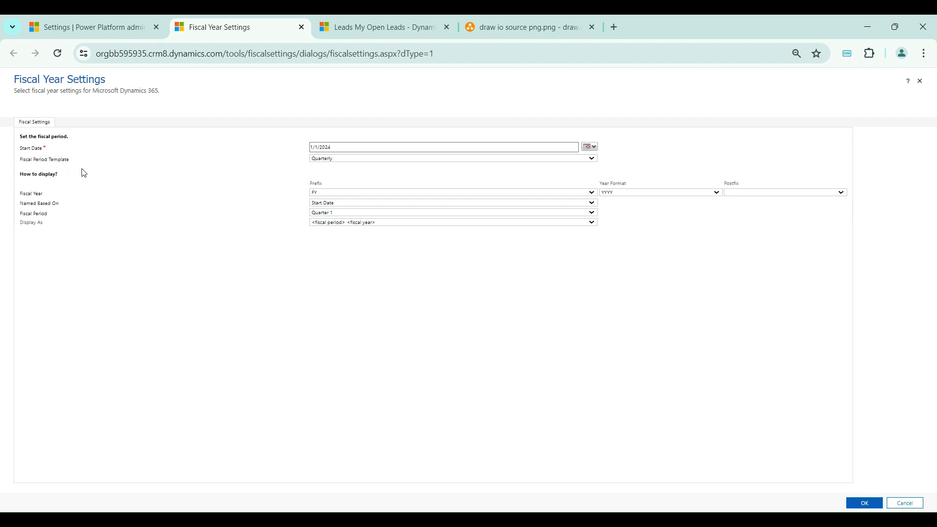
key("ctrl+plus")
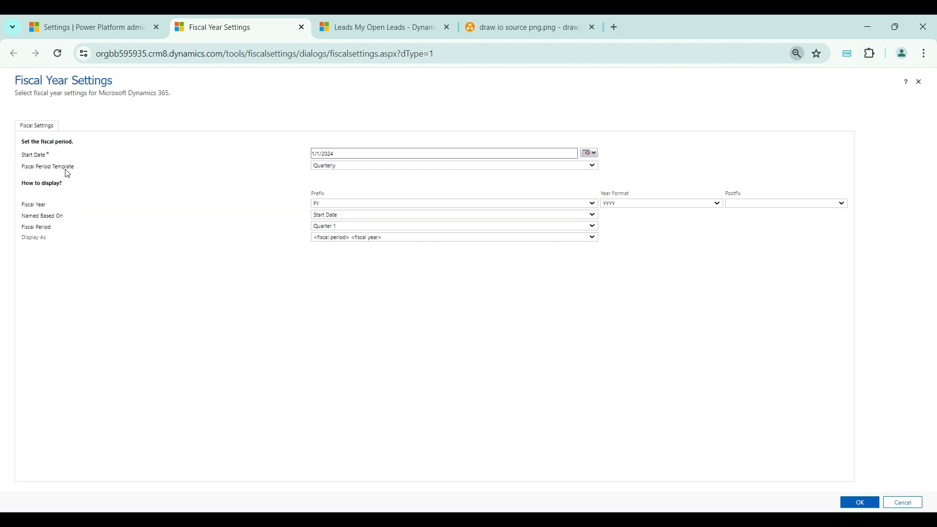
key("ctrl+plus")
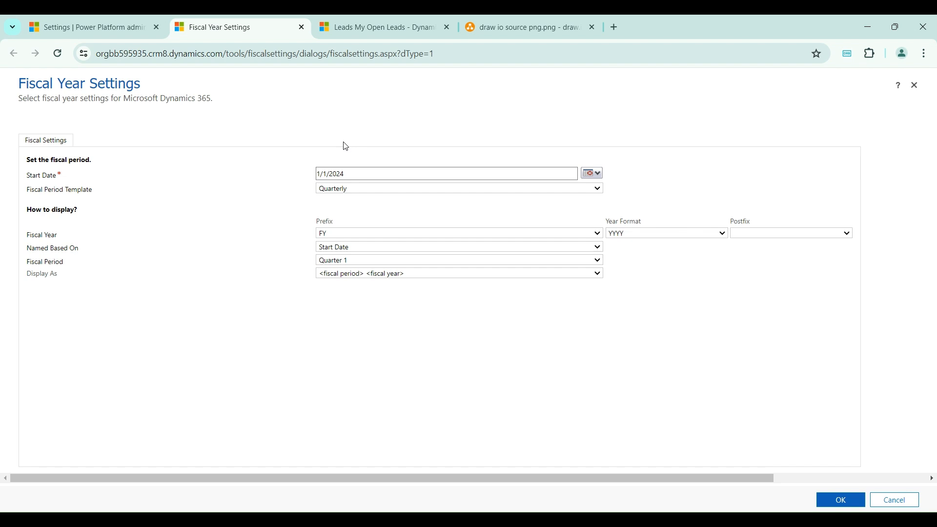
Set the fiscal year start date to 4/1/2024, check the year format options, and save the fiscal year settings
left_click(602, 174)
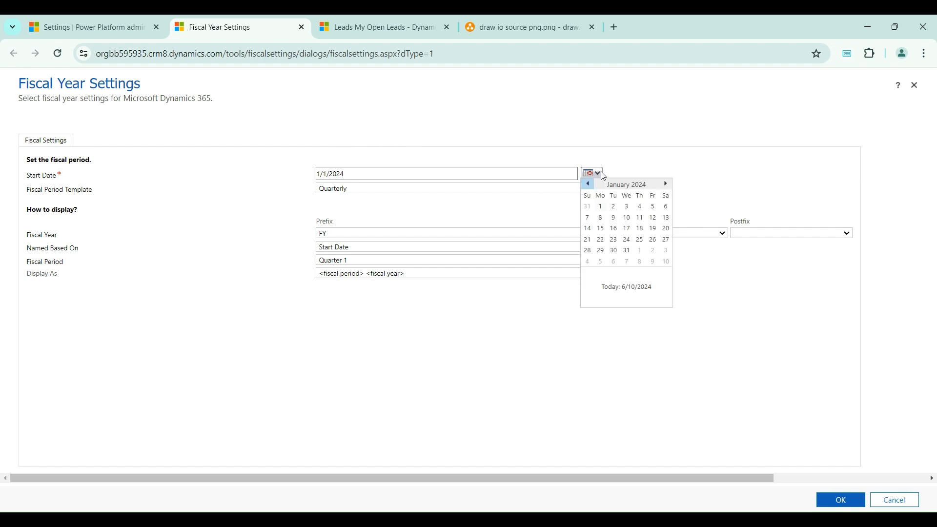
left_click(666, 185)
left_click(666, 184)
left_click(666, 184)
left_click(601, 207)
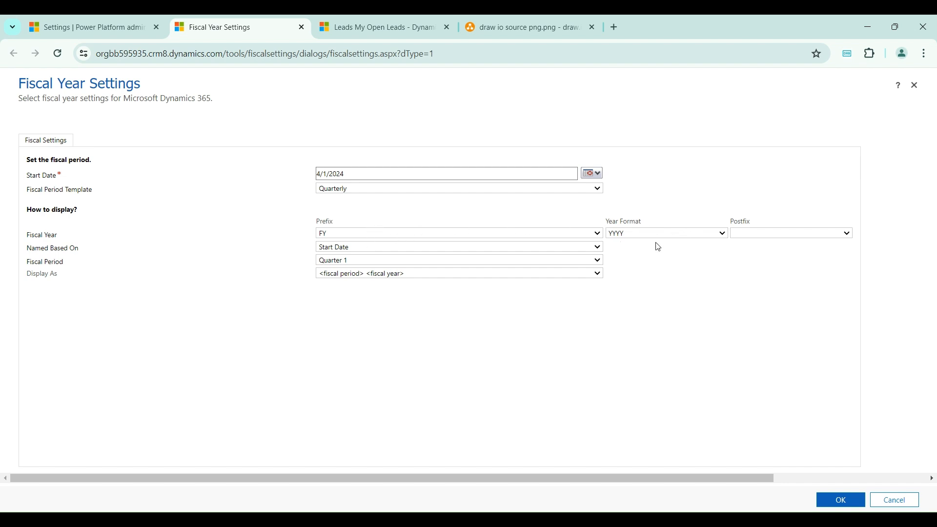
left_click(640, 265)
left_click(631, 234)
left_click(630, 247)
left_click(855, 507)
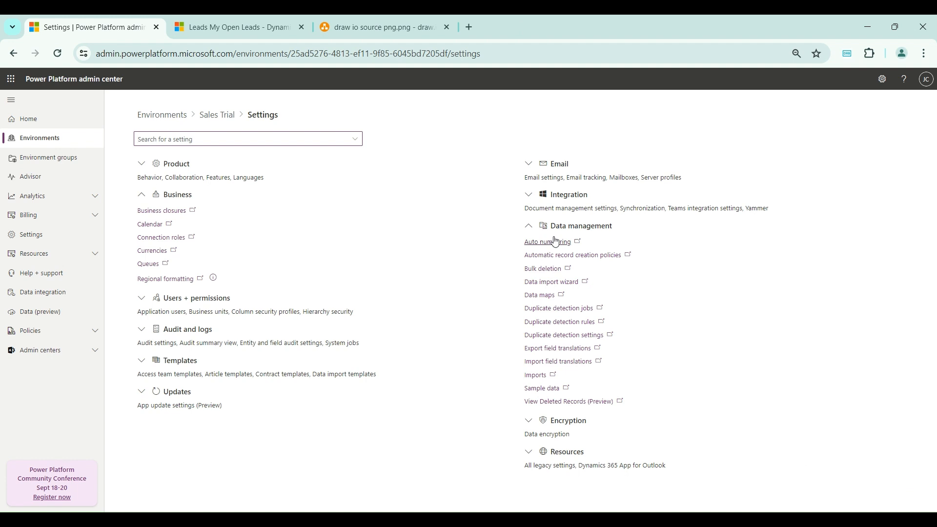
Switch to the Sales Hub's My Open Leads list and set the Created On filter condition to In fiscal period
left_click(247, 27)
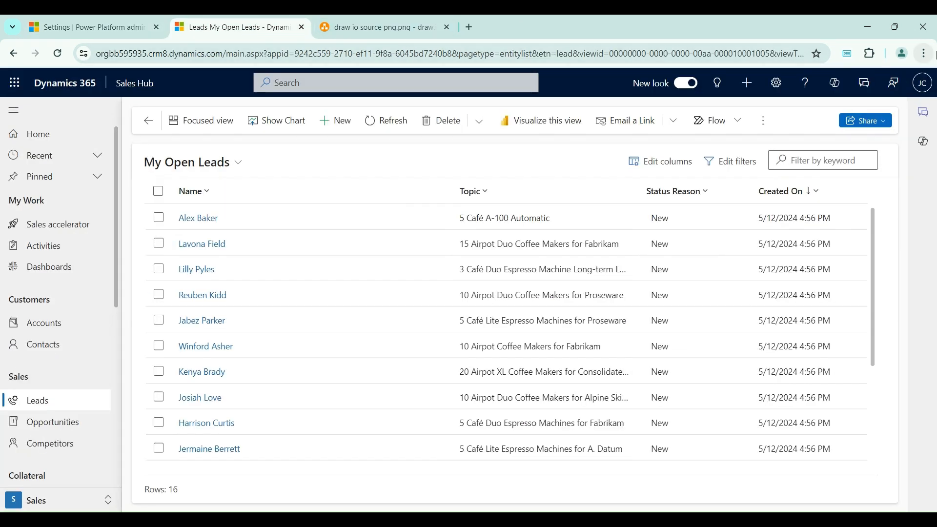
key("ctrl+minus")
key("ctrl+minus")
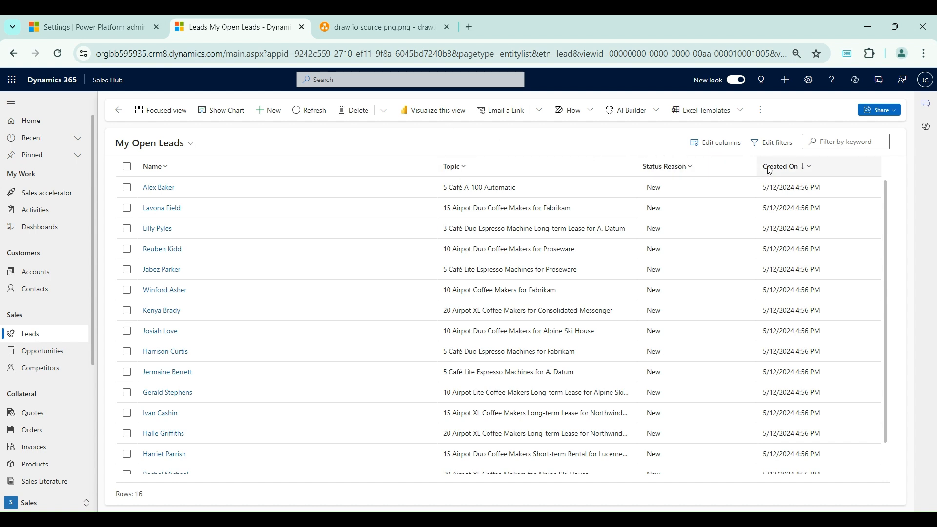
left_click(807, 168)
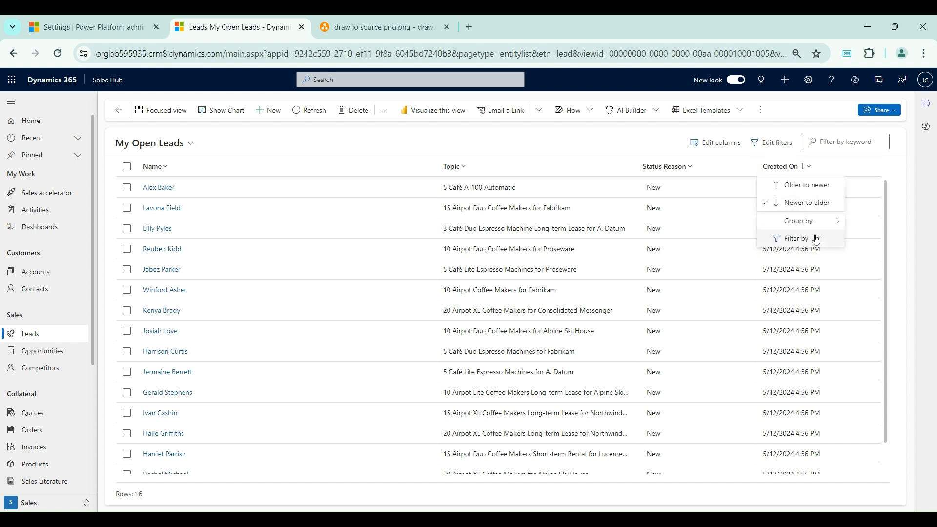
left_click(816, 243)
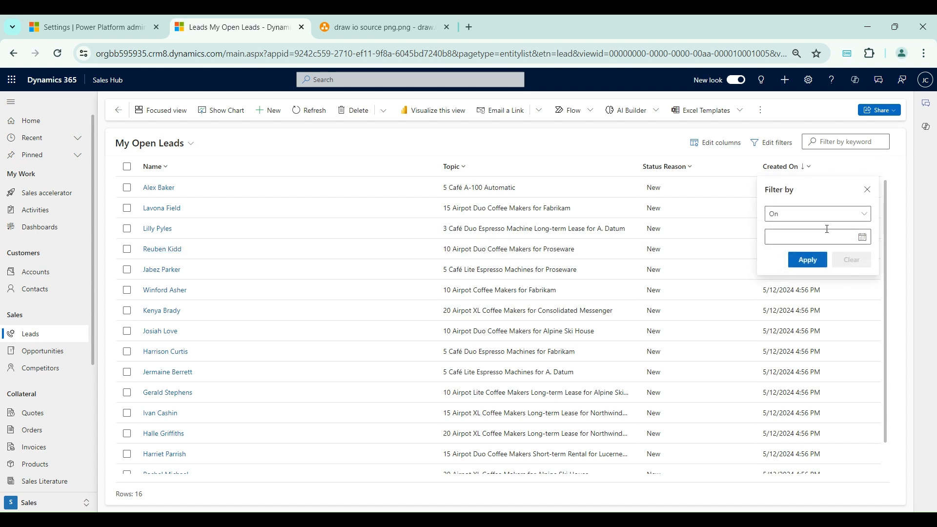
left_click(866, 221)
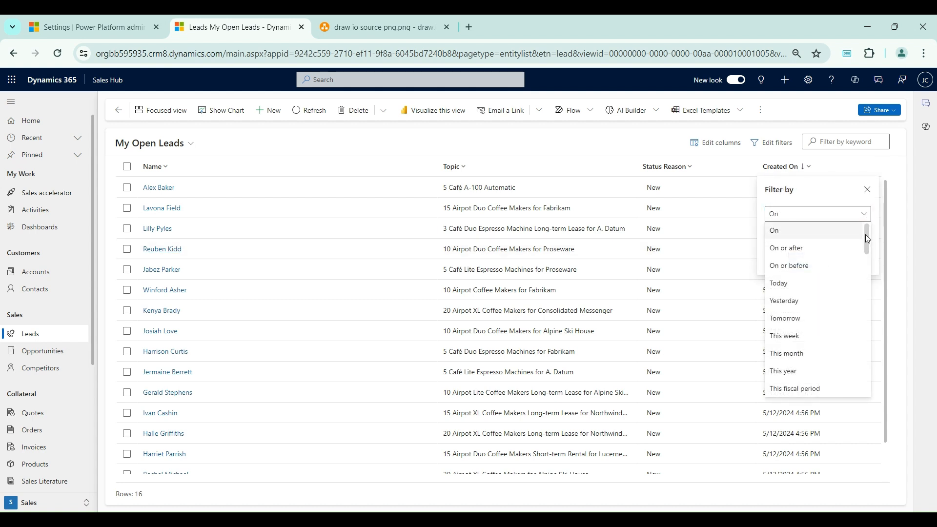
left_click_drag(866, 236, 868, 380)
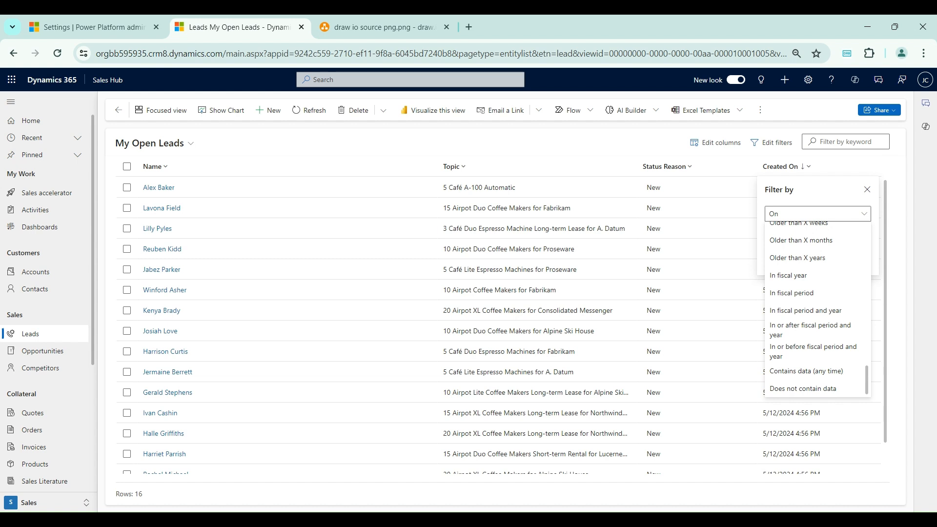
left_click(821, 292)
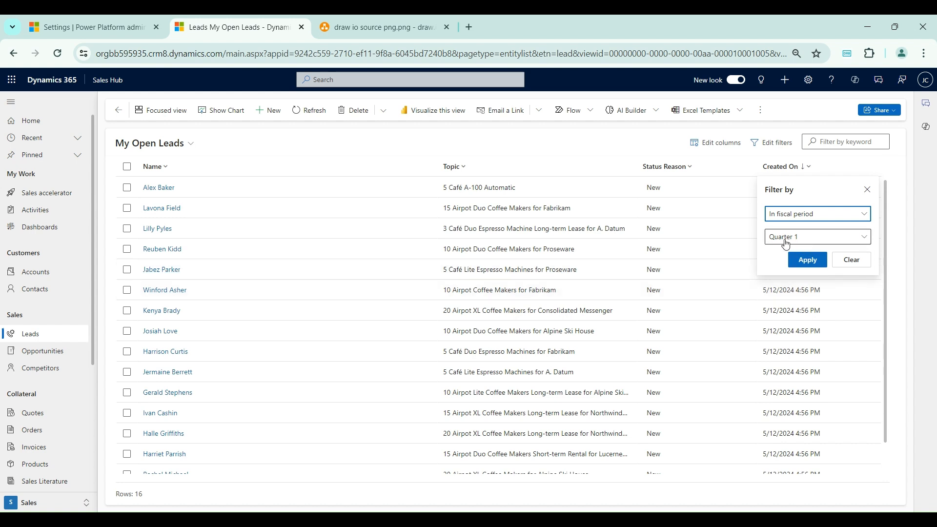
Review the available fiscal quarters, apply the Created On filter with Quarter 1, and look through the filtered leads
left_click(866, 238)
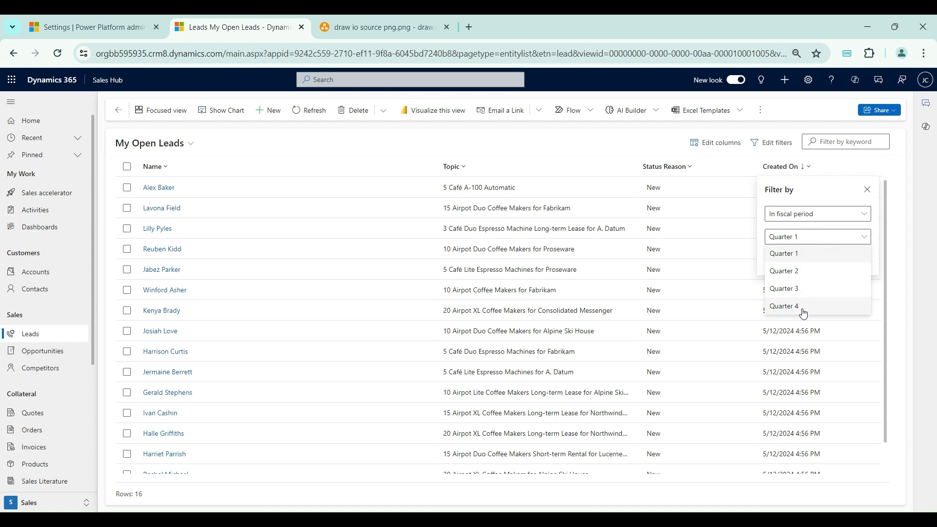
left_click(776, 228)
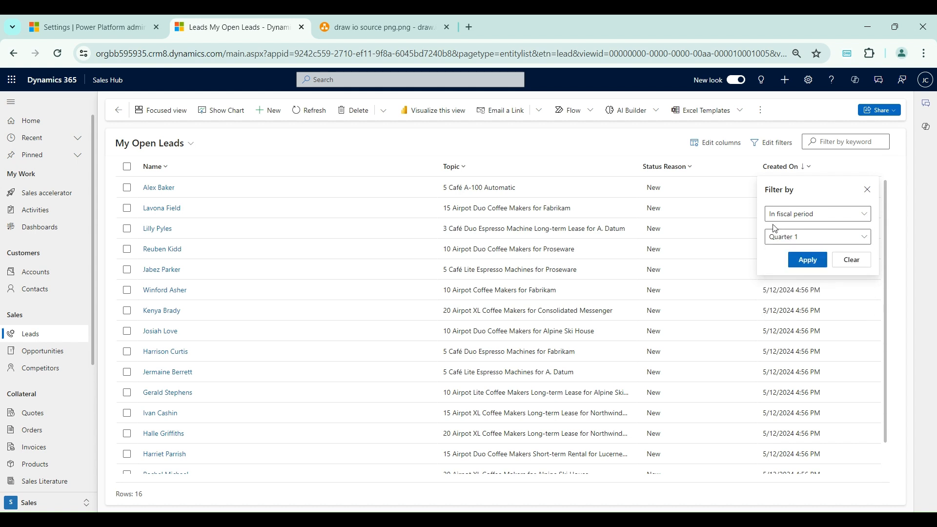
left_click(801, 237)
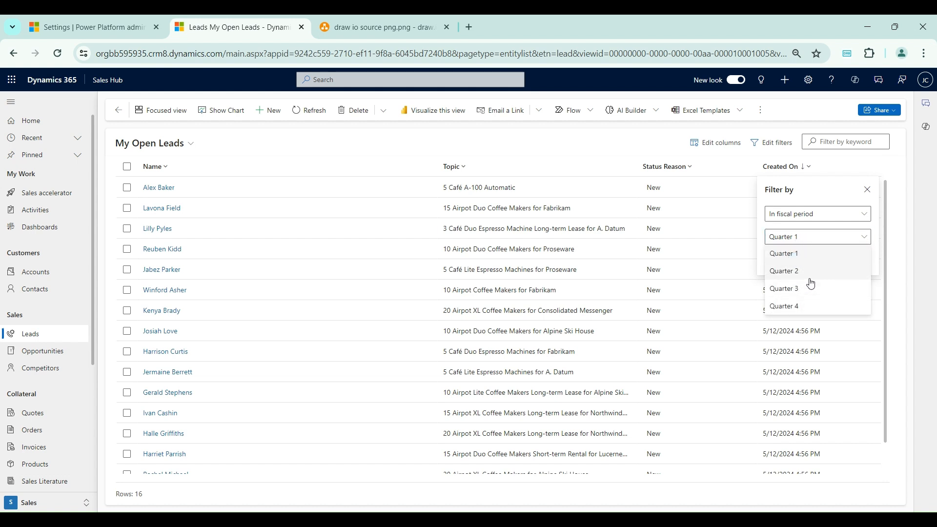
left_click(802, 253)
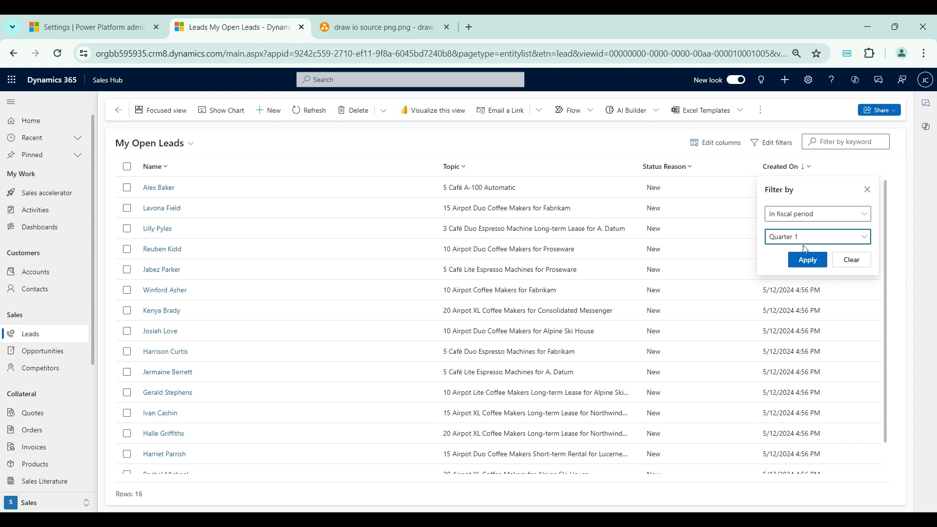
left_click(809, 261)
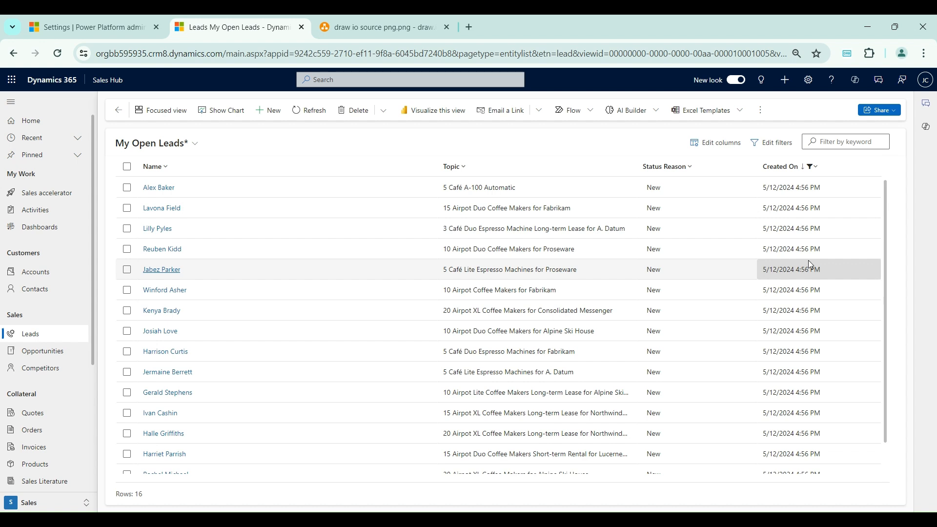
scroll(806, 266, "down", 2)
scroll(799, 281, "up", 2)
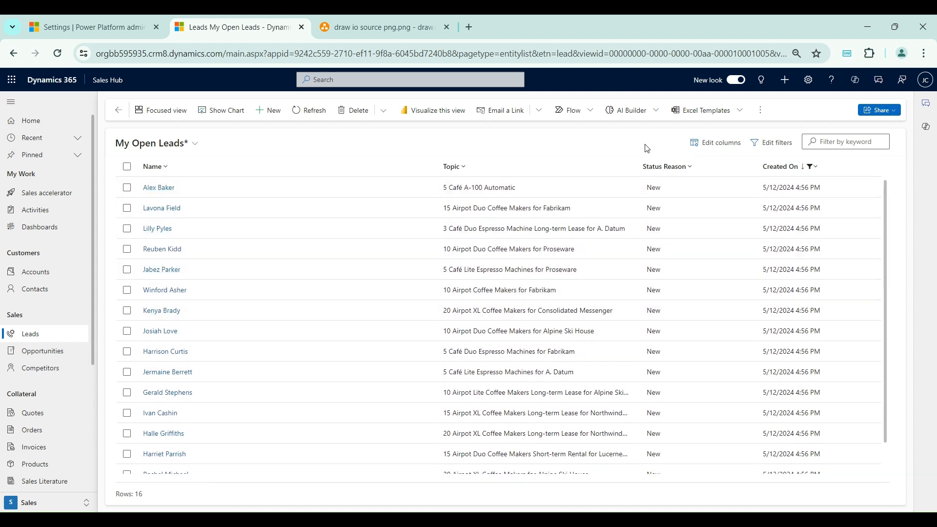
Change the Created On fiscal period filter to Quarter 2 and apply it to the leads
left_click(806, 166)
left_click(808, 240)
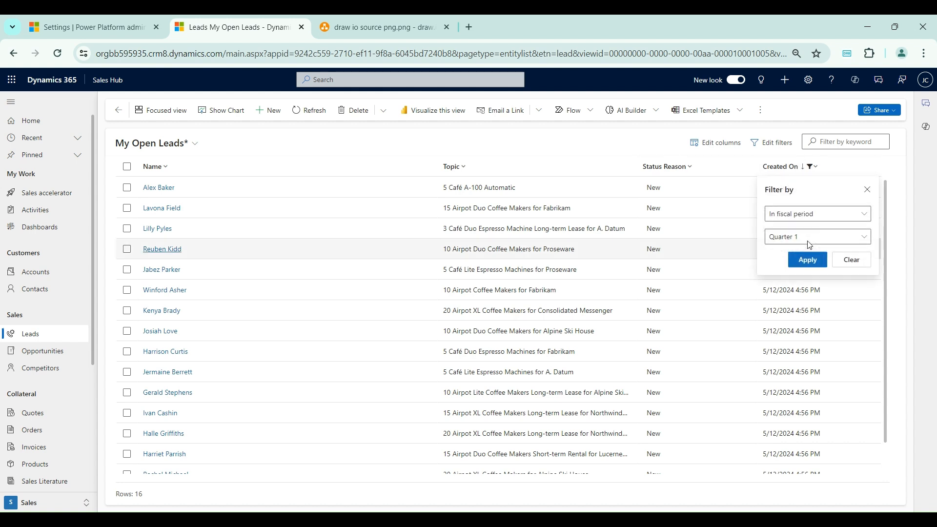
left_click(805, 237)
left_click(801, 271)
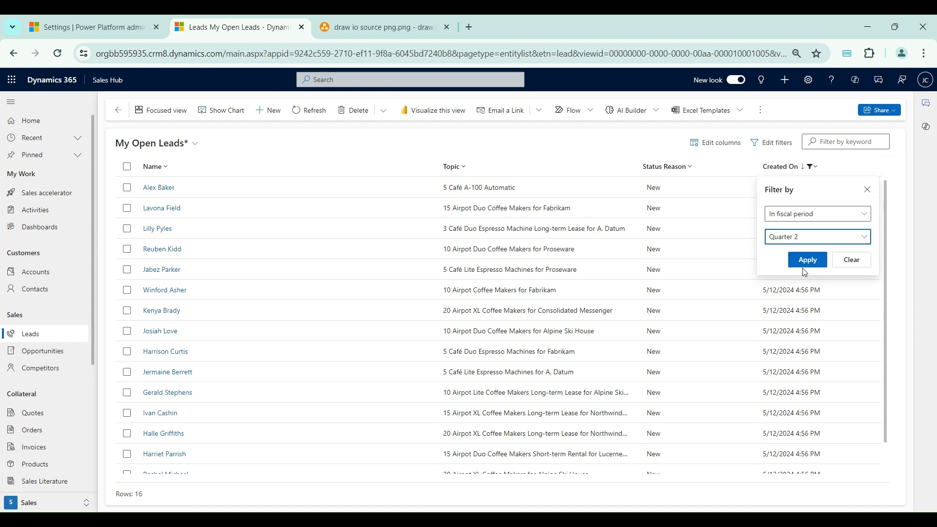
left_click(804, 260)
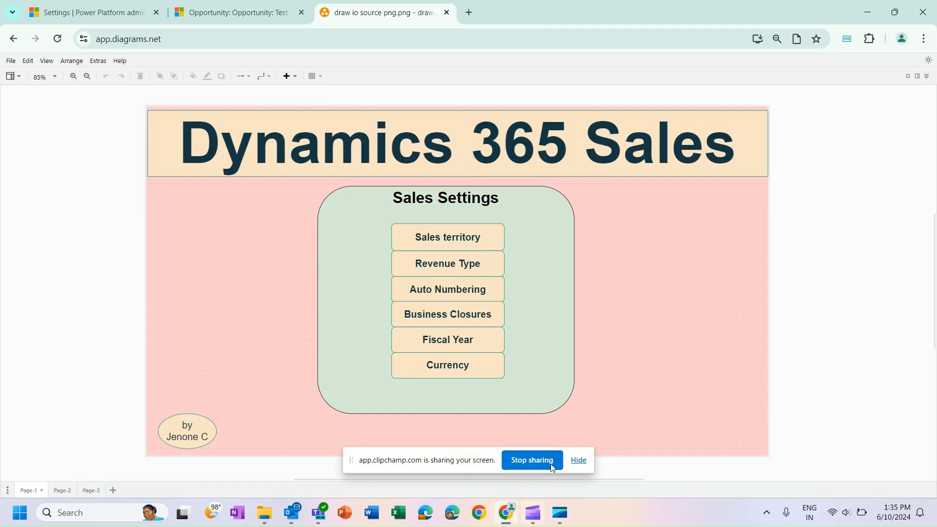
Review the Currency item in the draw.io diagram, switch to the Power Platform admin center, and open Currencies from the Business settings
left_click(576, 458)
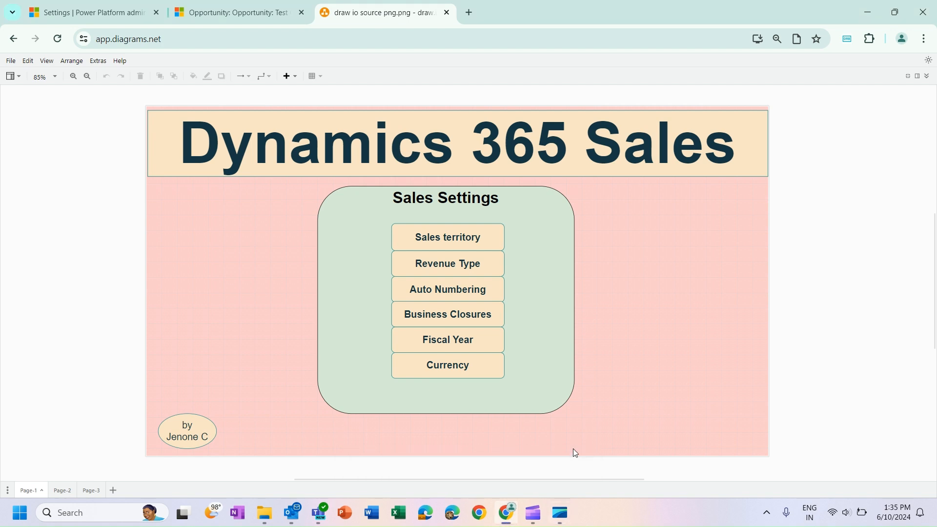
left_click(478, 371)
left_click(93, 4)
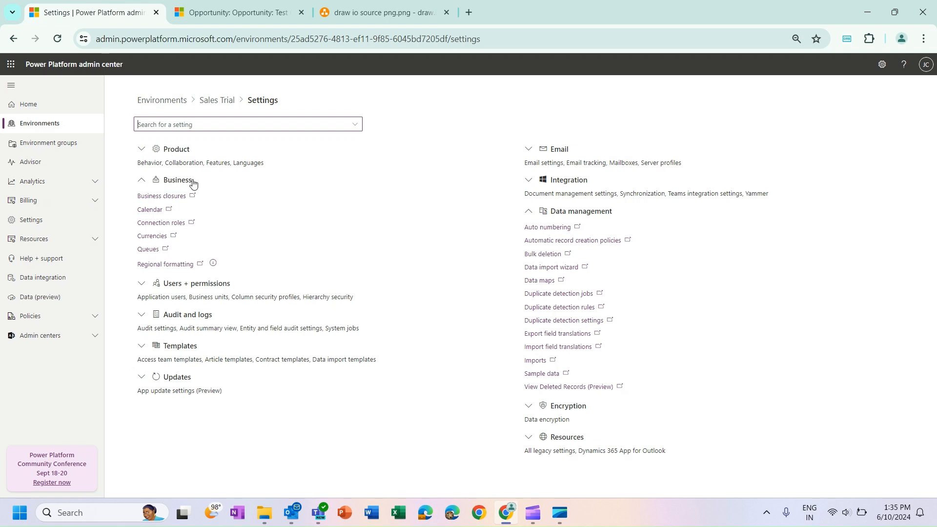
left_click(152, 237)
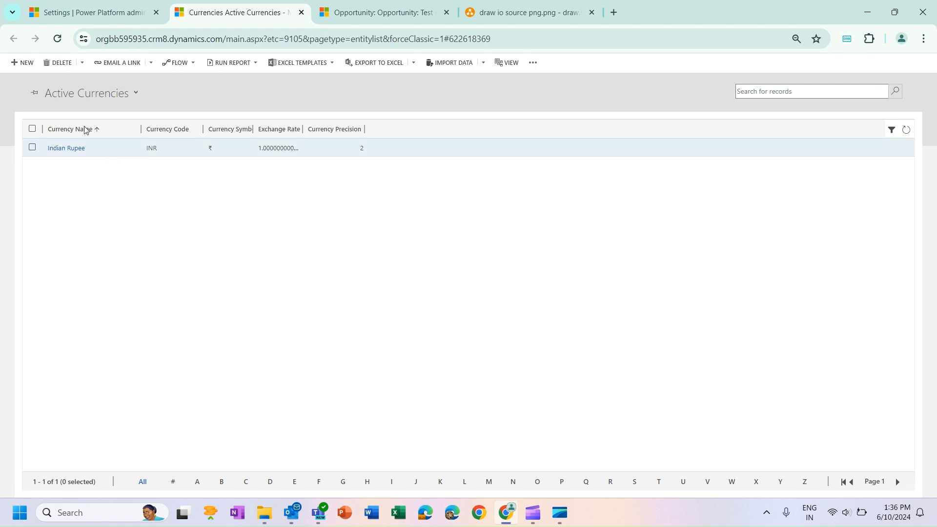
Start a new system currency record and pick the United States US Dollar (USD) as its currency code
left_click(20, 64)
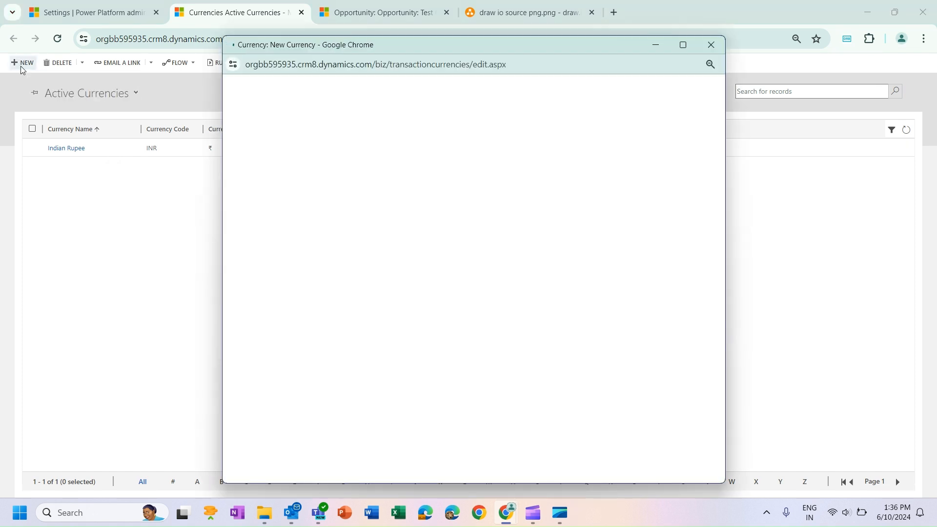
left_click(682, 45)
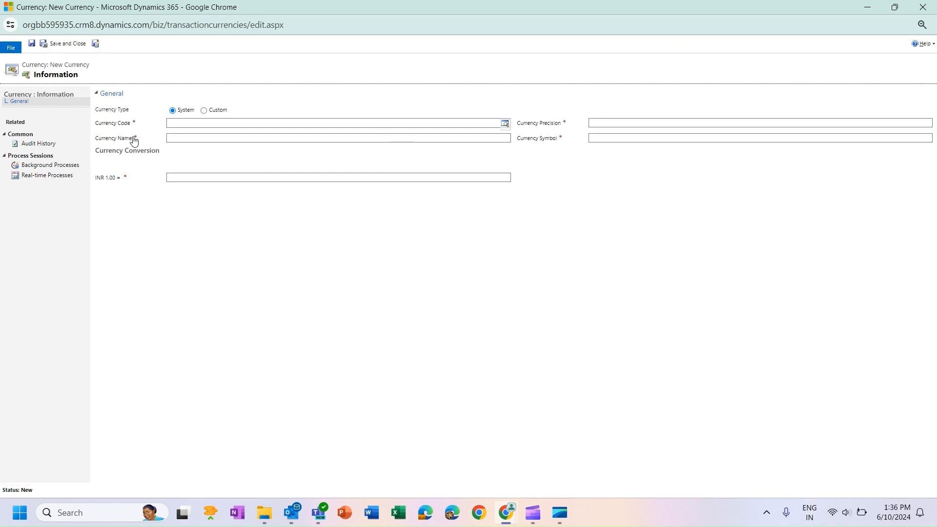
left_click(507, 124)
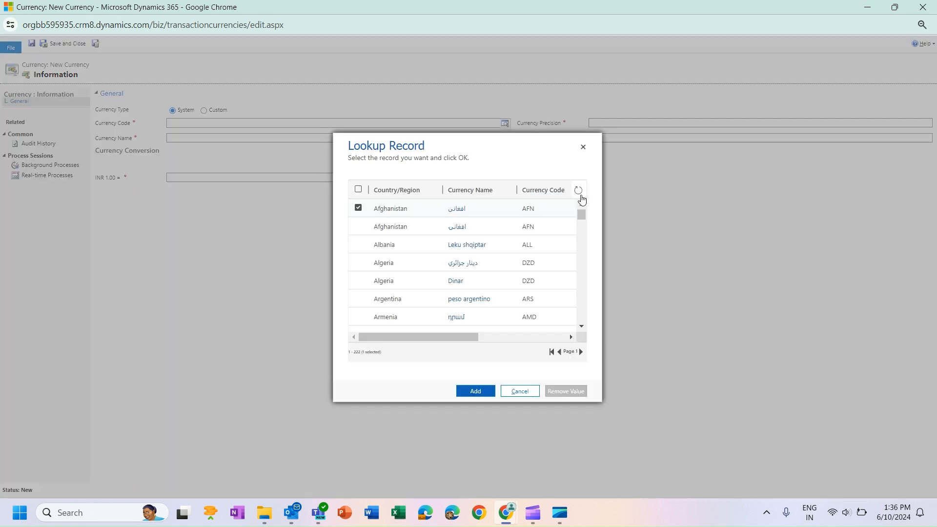
left_click_drag(582, 215, 585, 326)
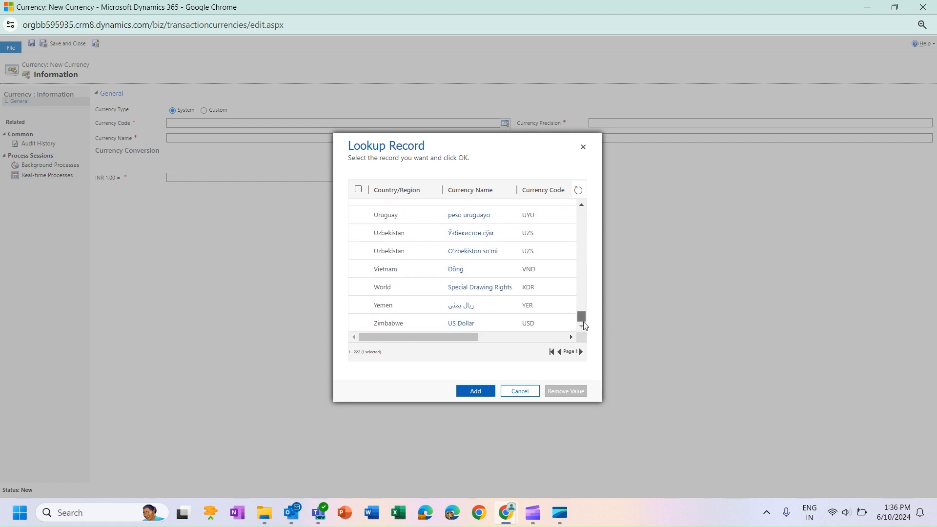
left_click(582, 205)
left_click(581, 205)
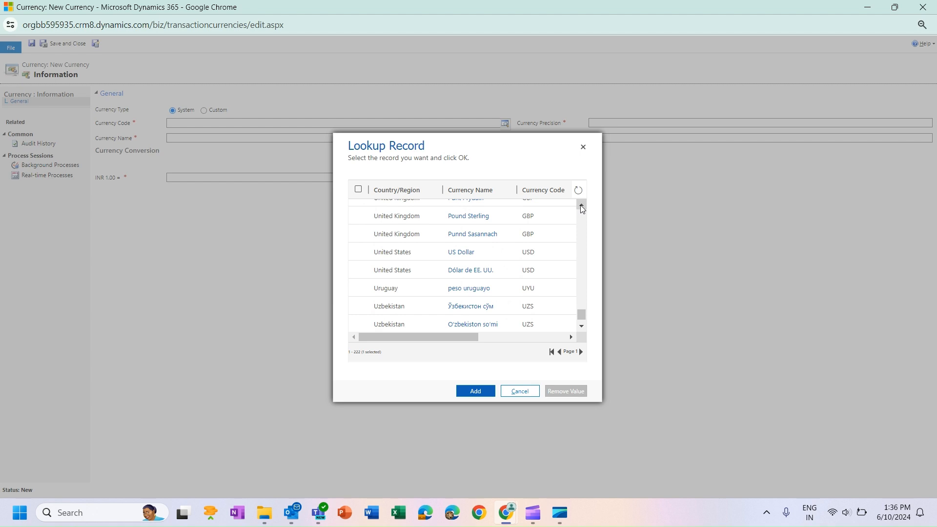
left_click(357, 253)
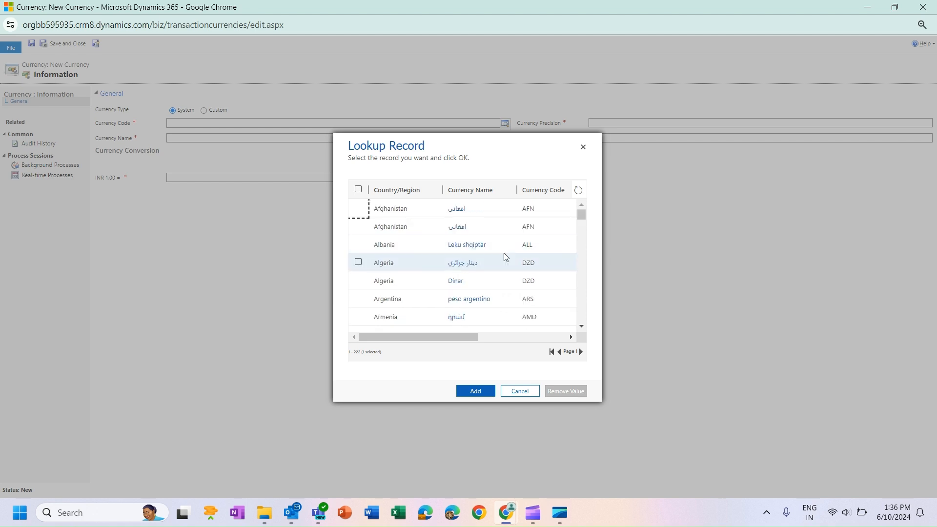
left_click(486, 394)
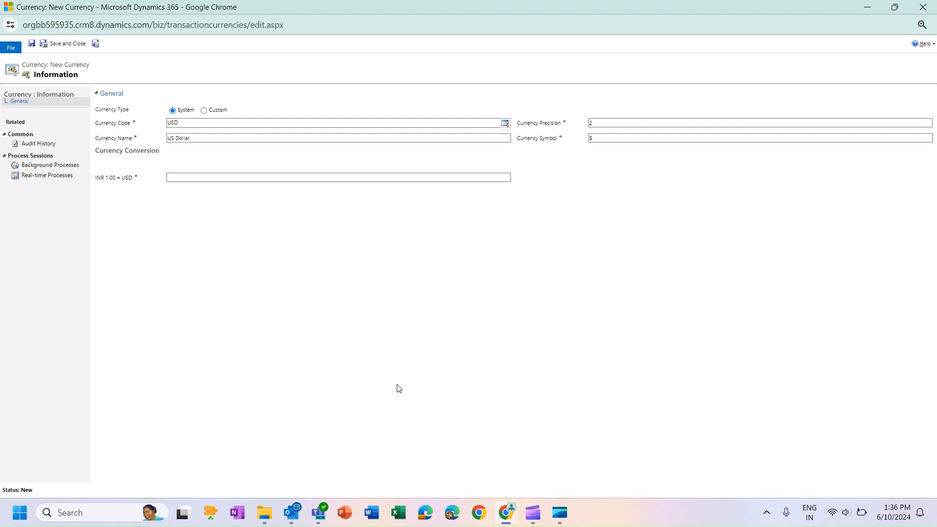
Search Google for "1 inr to usd" in a new browser tab and copy the 0.012 conversion rate
left_click(456, 439)
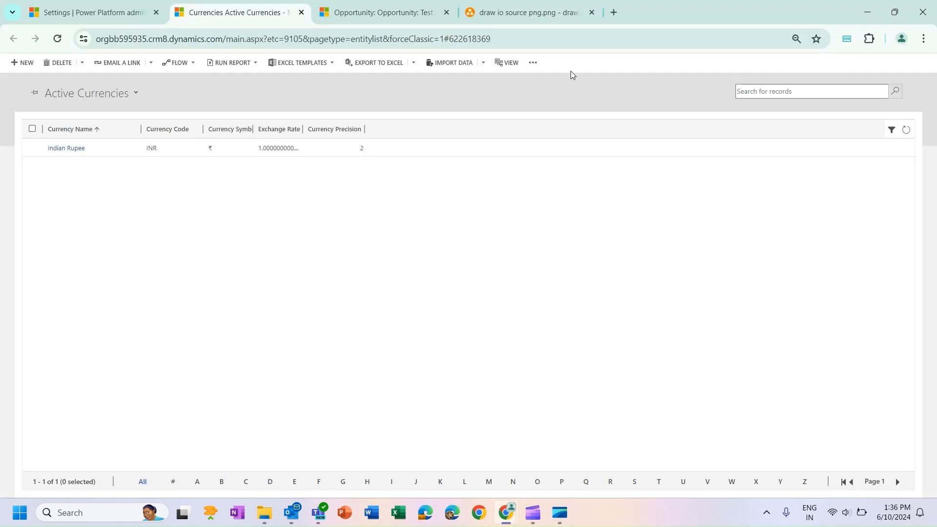
left_click(610, 13)
type("1 inr")
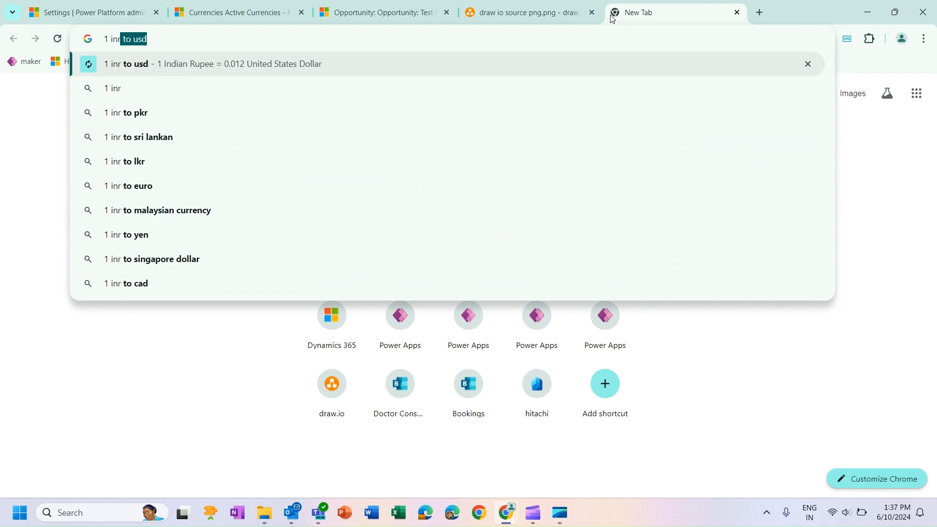
key("Return")
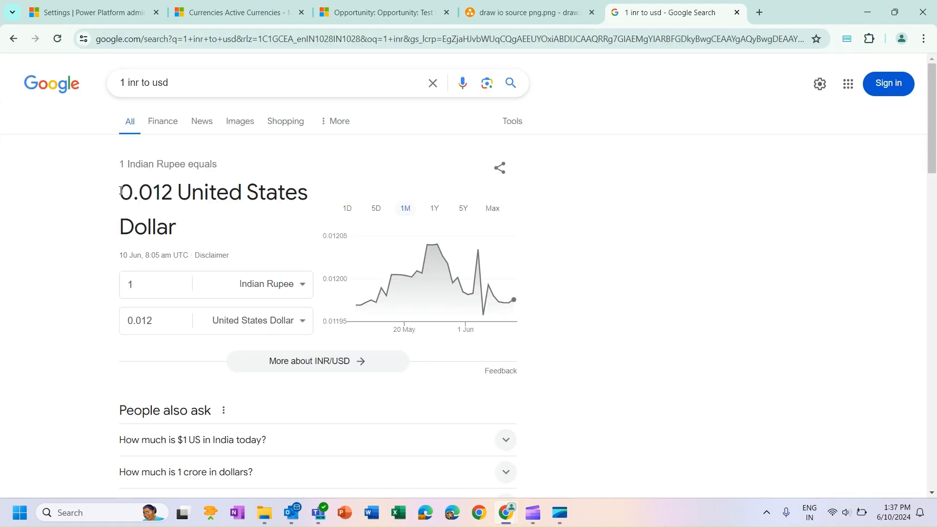
left_click_drag(120, 192, 172, 192)
key("ctrl+c")
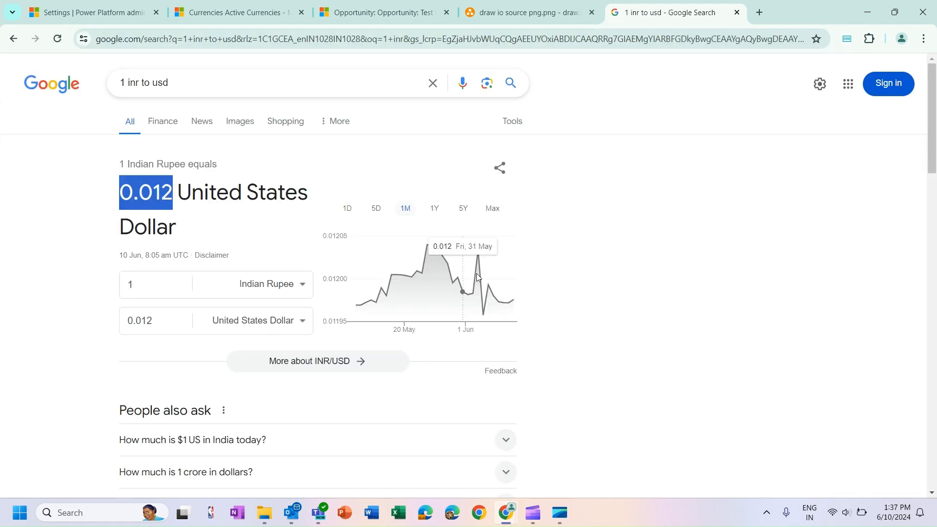
Set the INR 1.00 = USD conversion to 0.012 on the currency form, save and close it, and return to Active Currencies
mouse_move(507, 513)
left_click(540, 472)
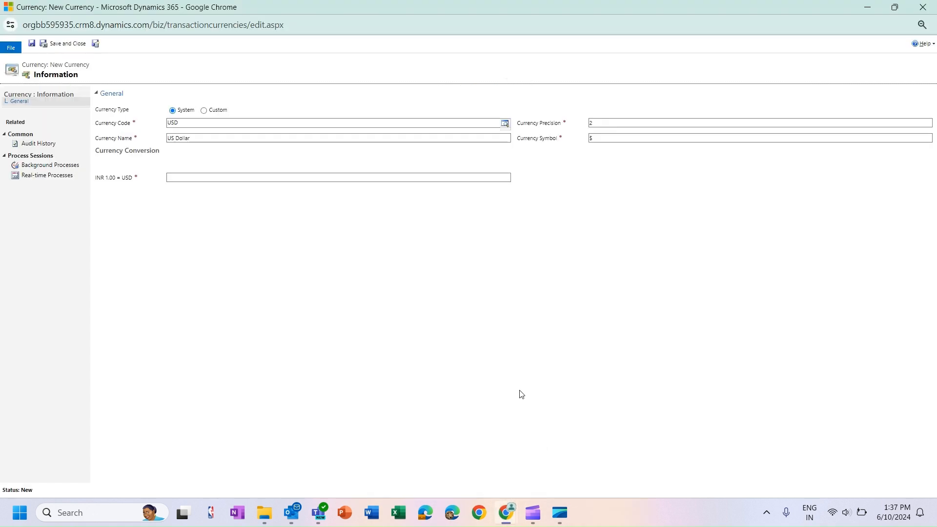
left_click(208, 178)
key("ctrl+v")
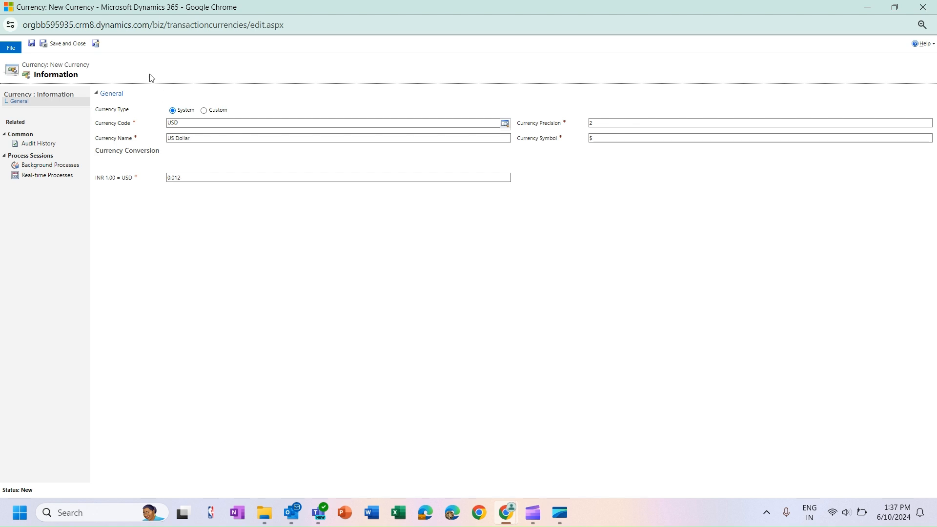
left_click(67, 43)
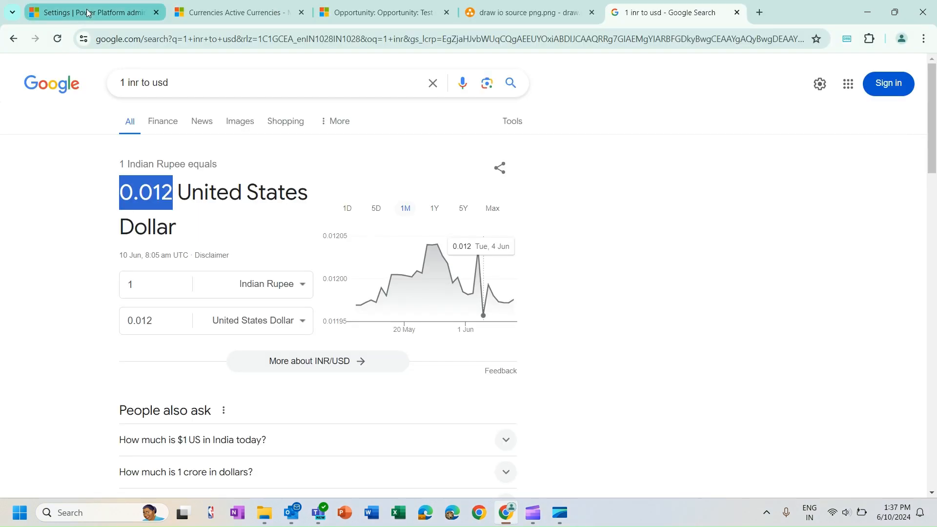
left_click(87, 12)
left_click(230, 12)
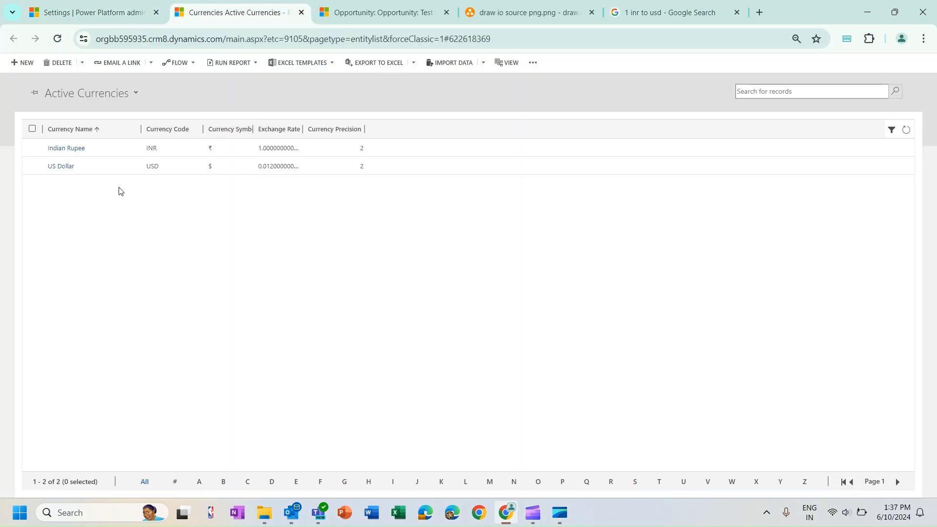
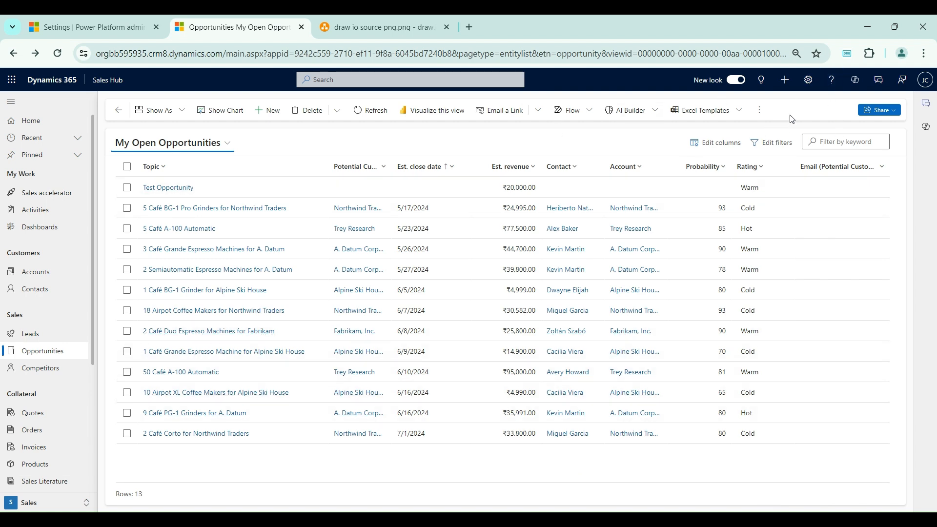
Open the personalization settings from the My Open Opportunities list and examine the default currency setting
left_click(807, 80)
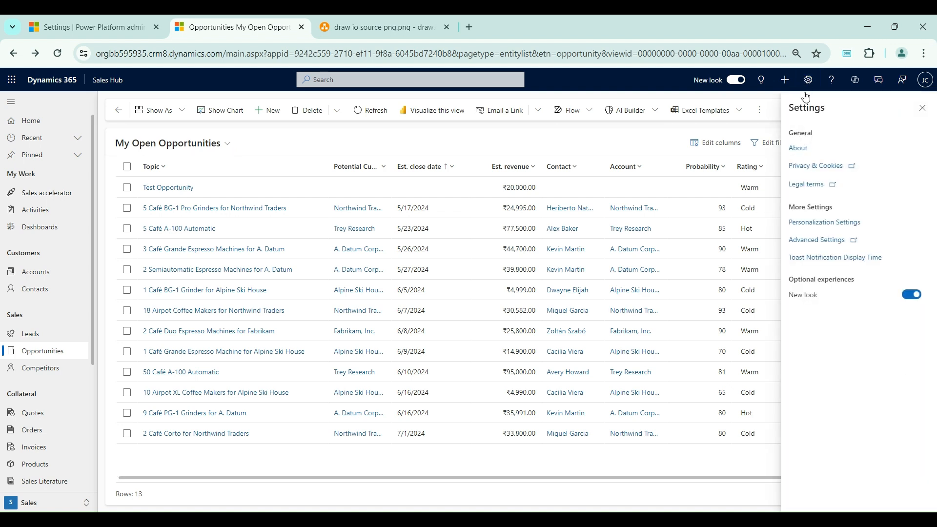
left_click(814, 224)
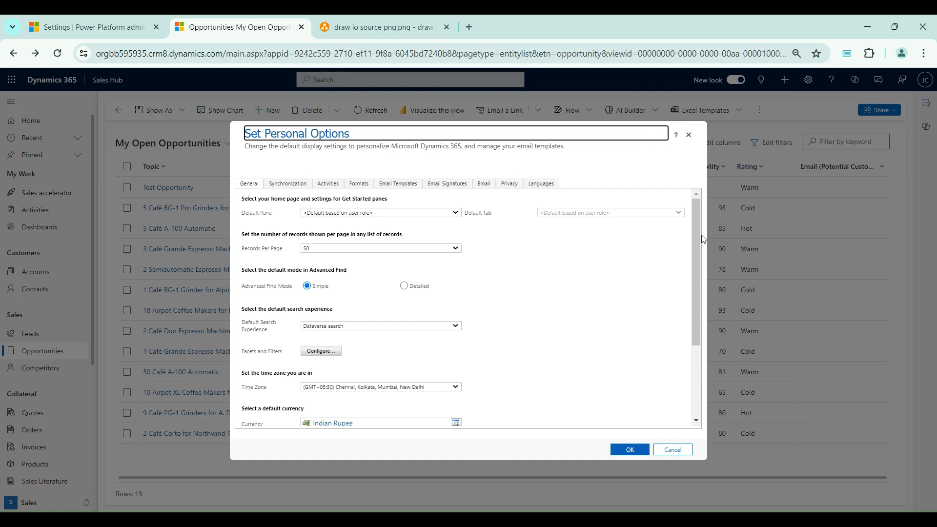
left_click_drag(700, 234, 227, 301)
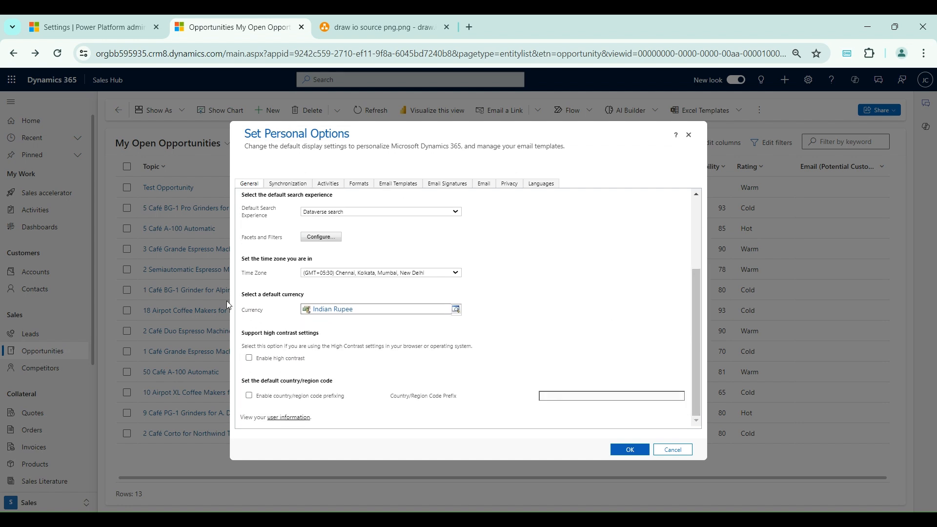
double_click(251, 311)
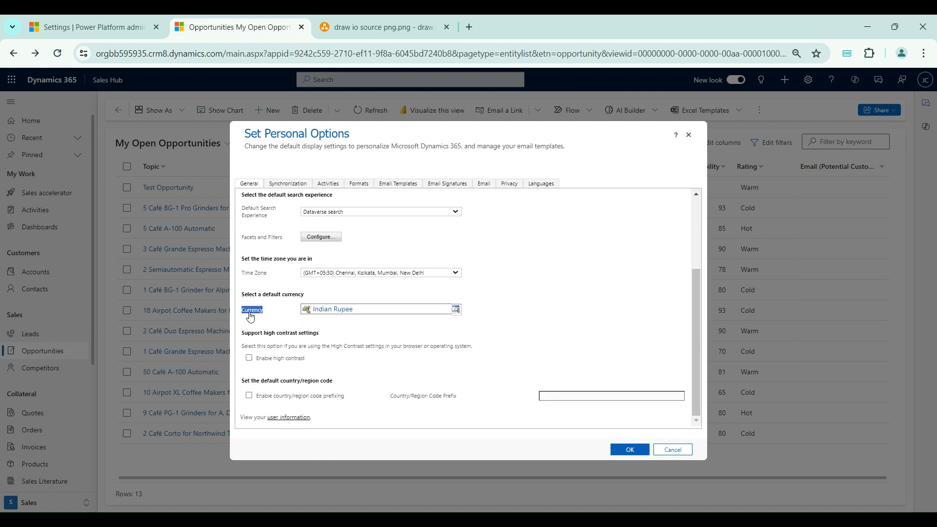
left_click(285, 309)
Clear the default currency, look up the currencies available for it, and cancel the personal options
left_click(456, 309)
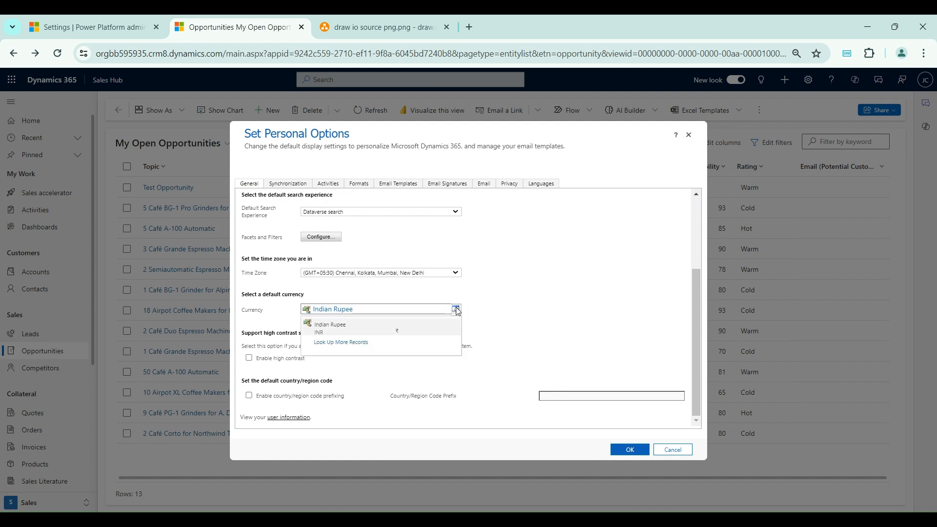
left_click(405, 311)
key("BackSpace")
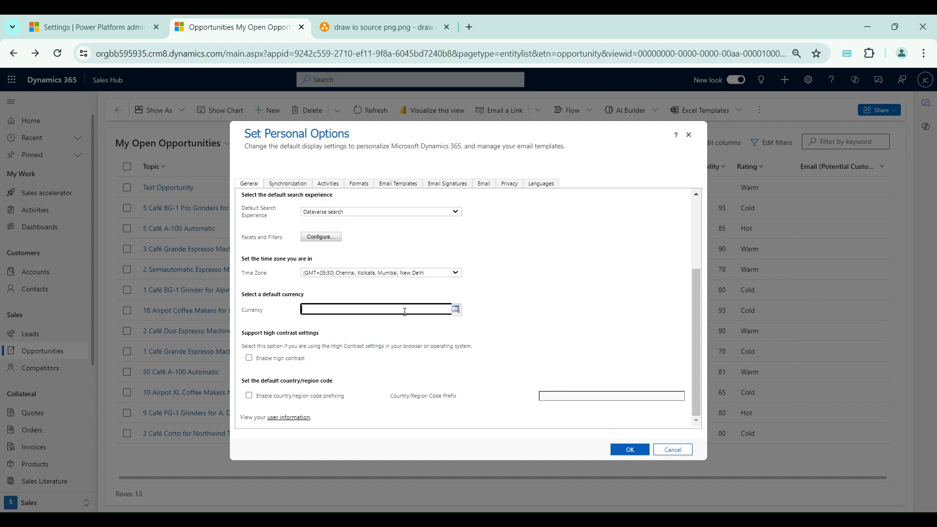
left_click(456, 310)
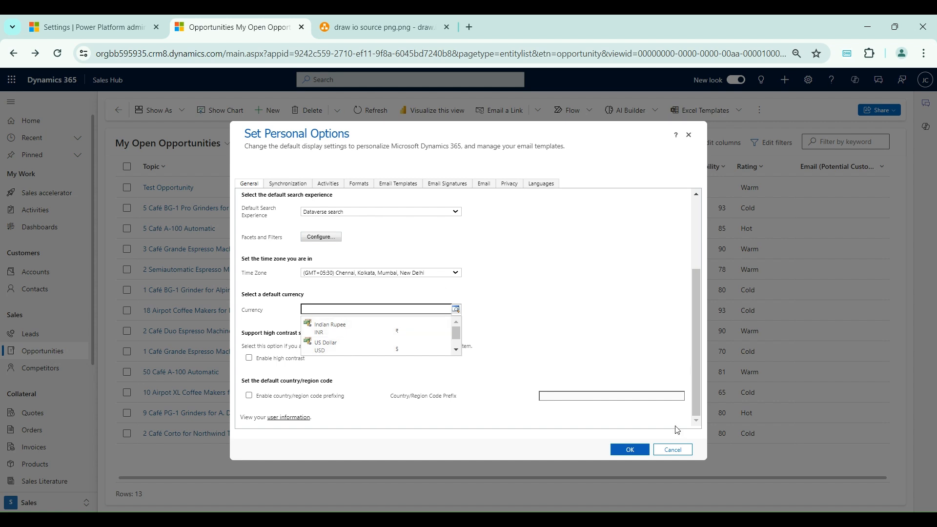
left_click(676, 451)
left_click(677, 452)
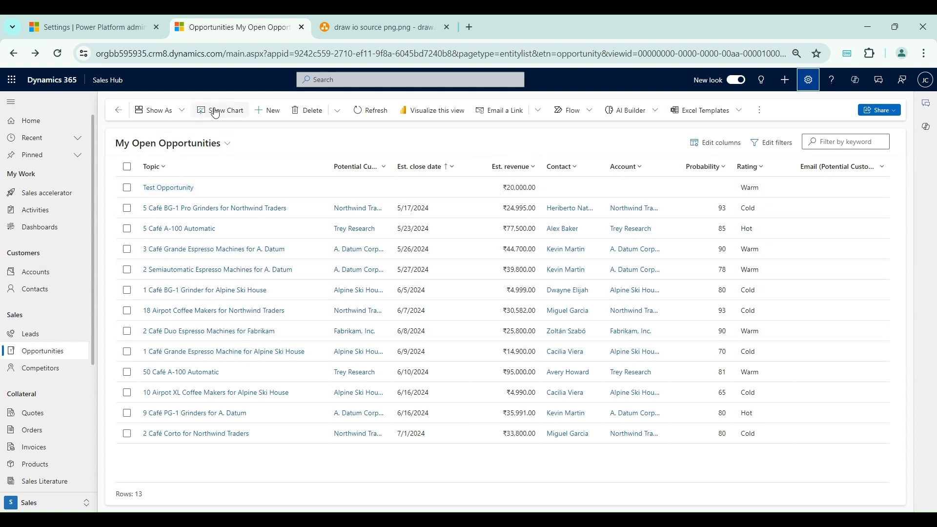
Start a new opportunity, check its default Currency field, and return to the opportunities list
left_click(264, 111)
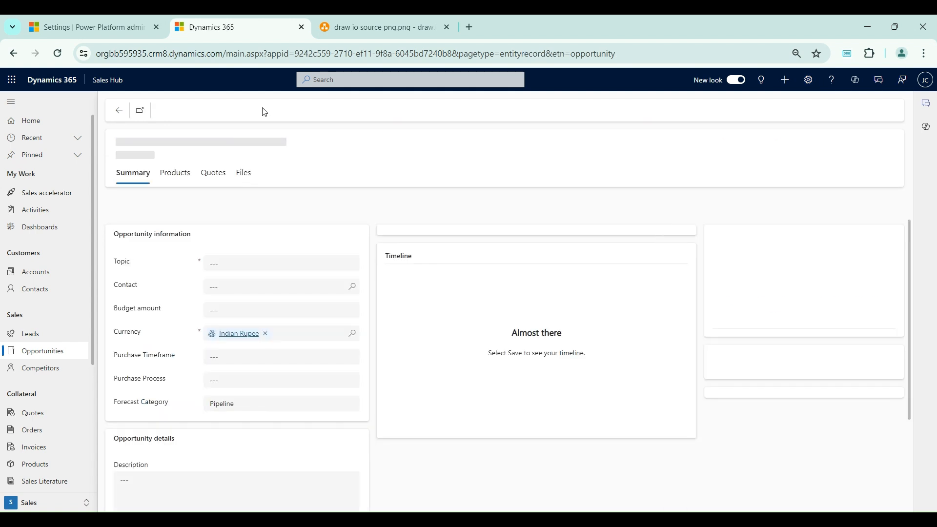
double_click(130, 334)
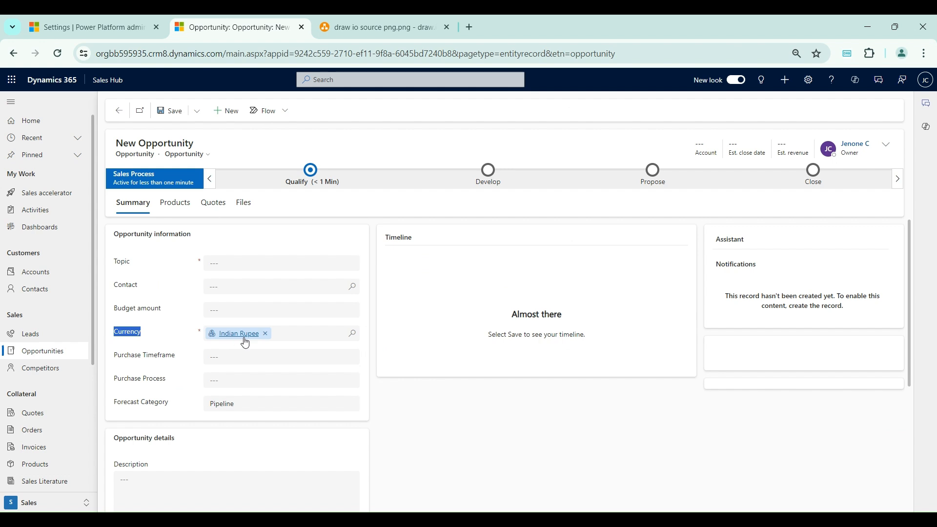
left_click(119, 110)
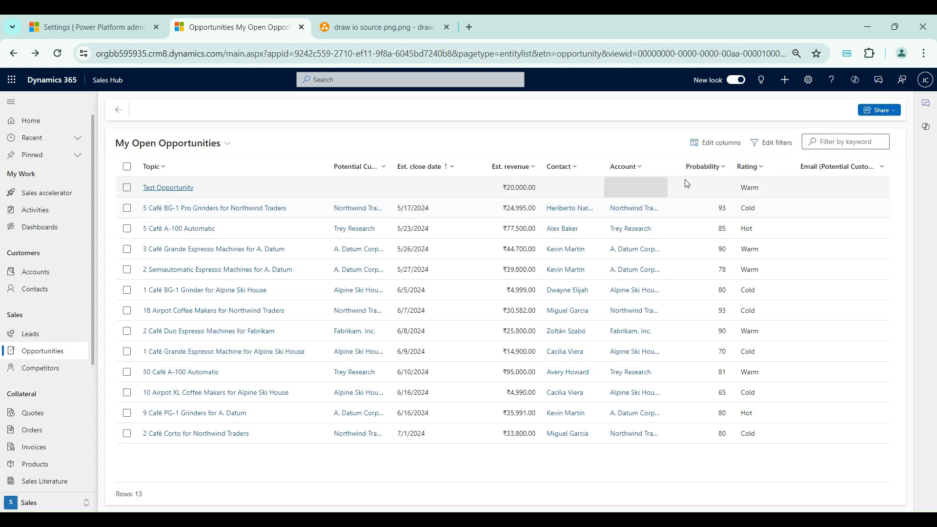
Set the default currency to US Dollar in the personalization settings and save the personal options
left_click(808, 80)
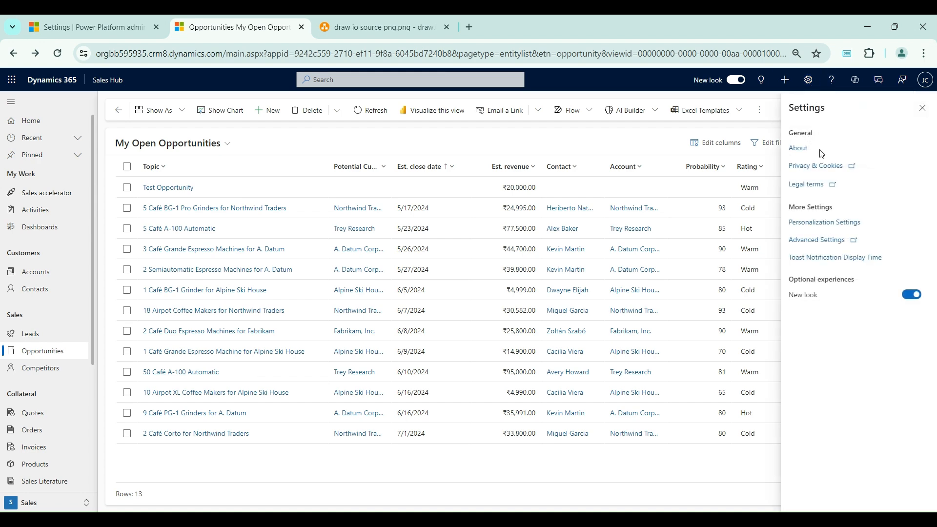
left_click(818, 224)
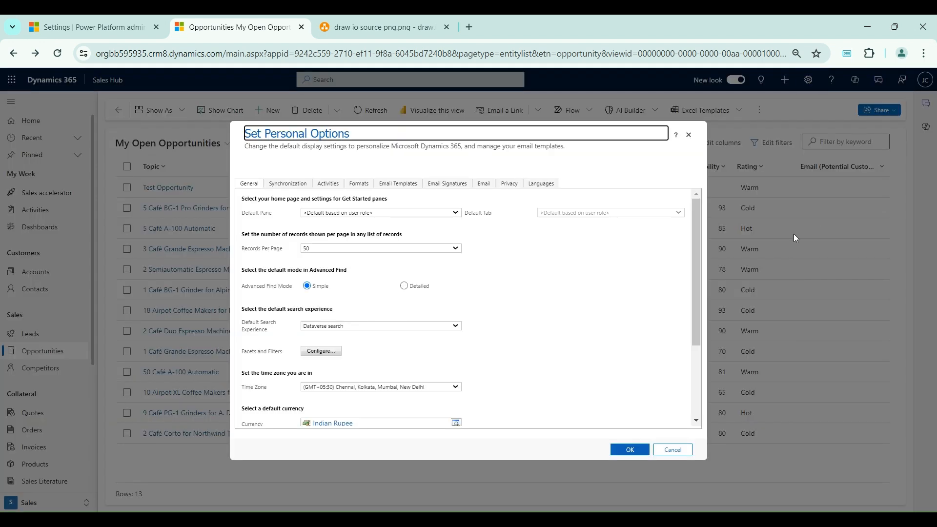
left_click_drag(696, 275, 696, 302)
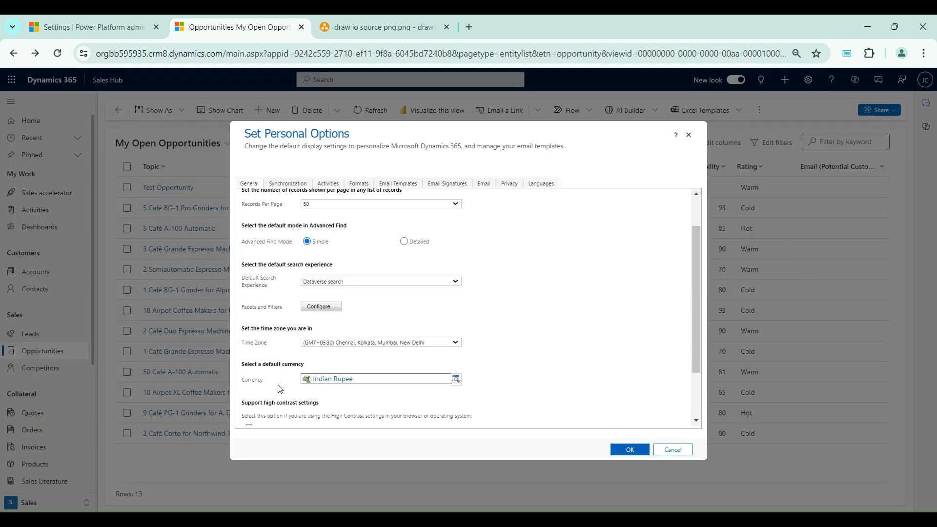
left_click(455, 379)
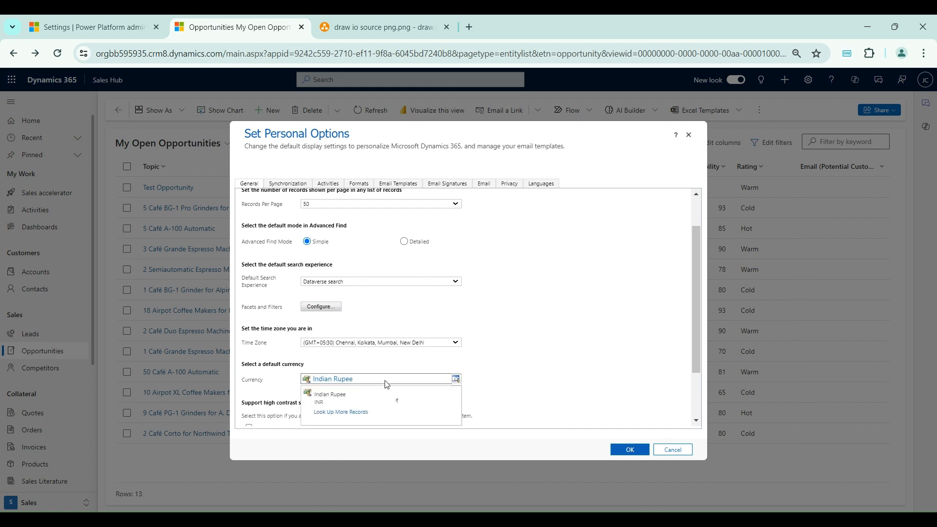
left_click(385, 381)
key("BackSpace")
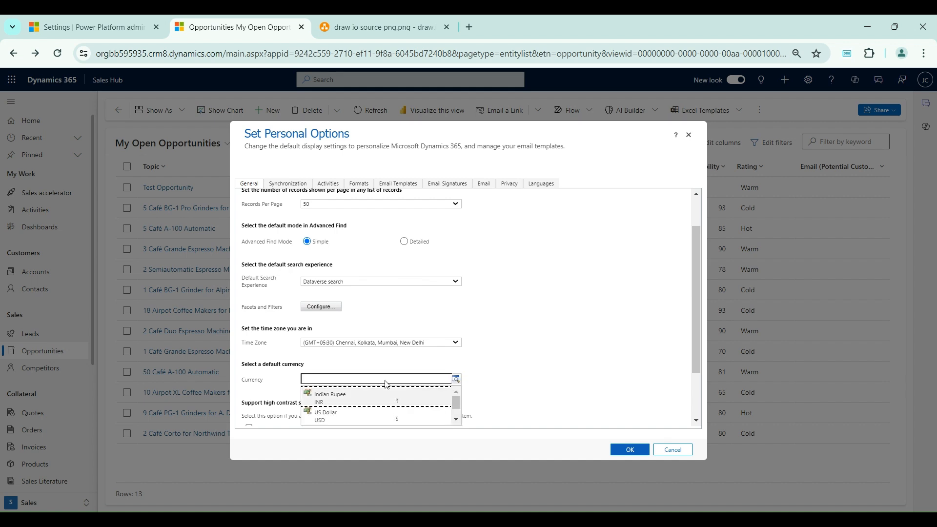
left_click(325, 423)
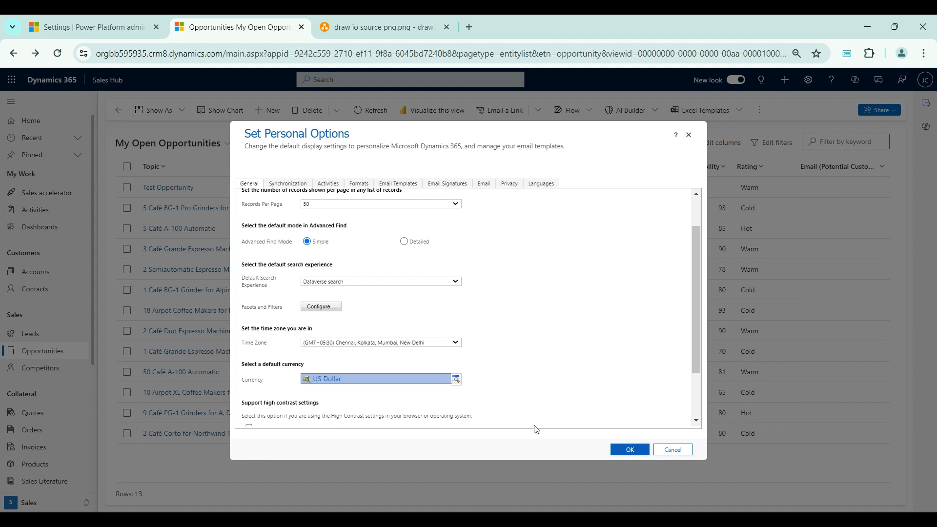
left_click(624, 450)
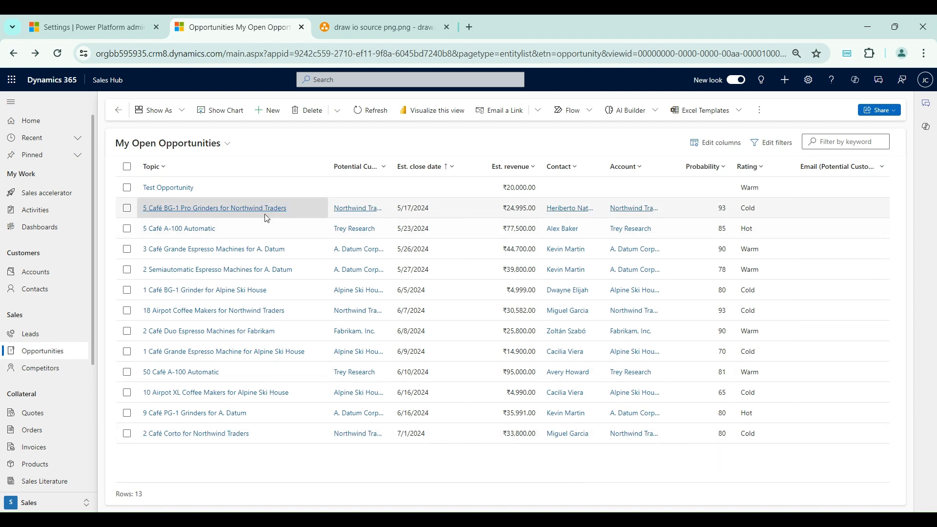
Start another new opportunity and examine which currency its Currency field defaults to
left_click(272, 110)
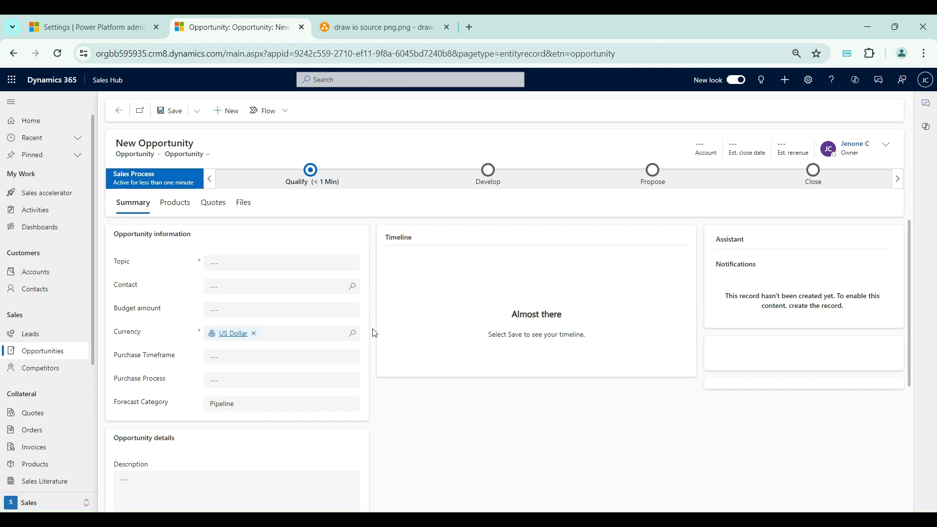
Set the default currency to Indian Rupee in the personalization settings, save the personal options, and return to the opportunities list
left_click(926, 80)
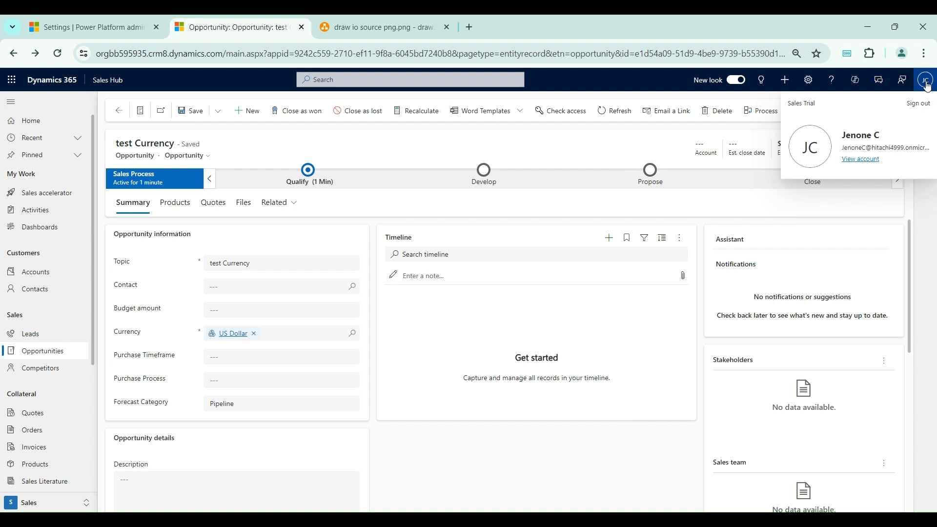
left_click(810, 82)
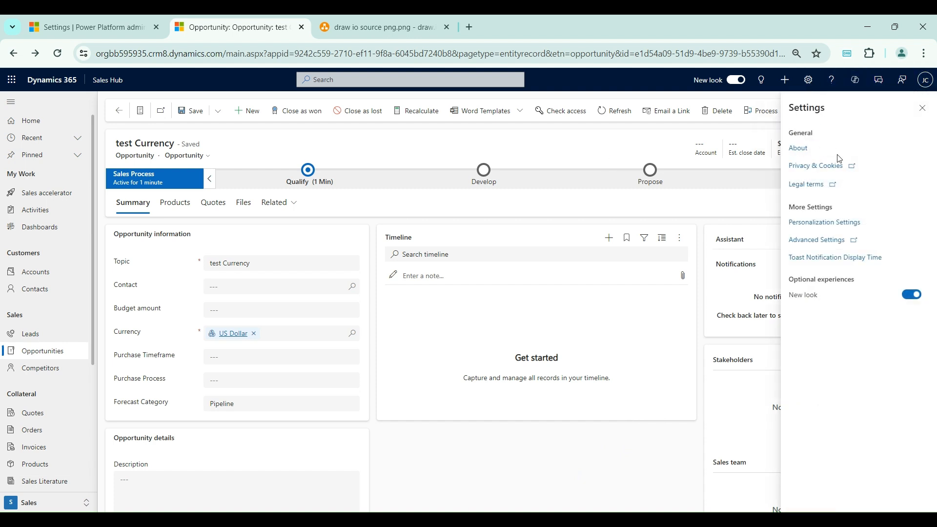
left_click(825, 222)
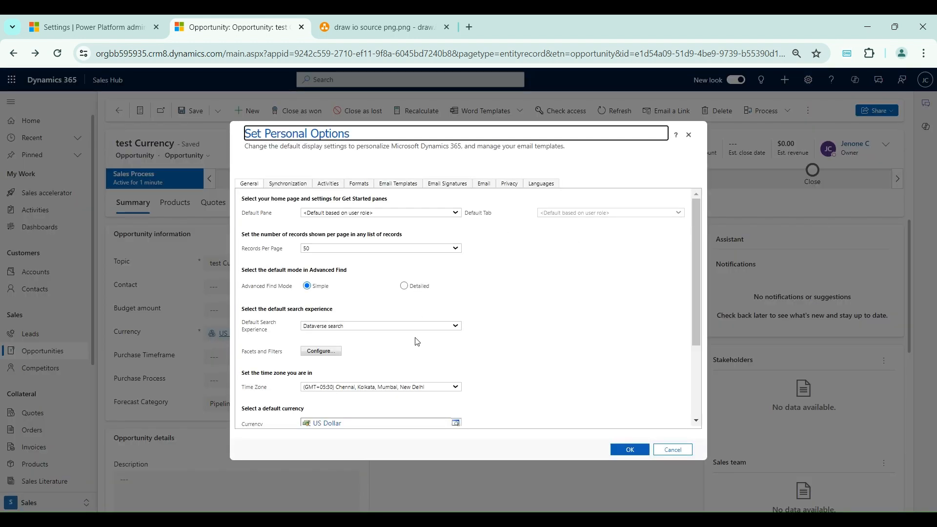
scroll(406, 377, "down", 3)
left_click(373, 316)
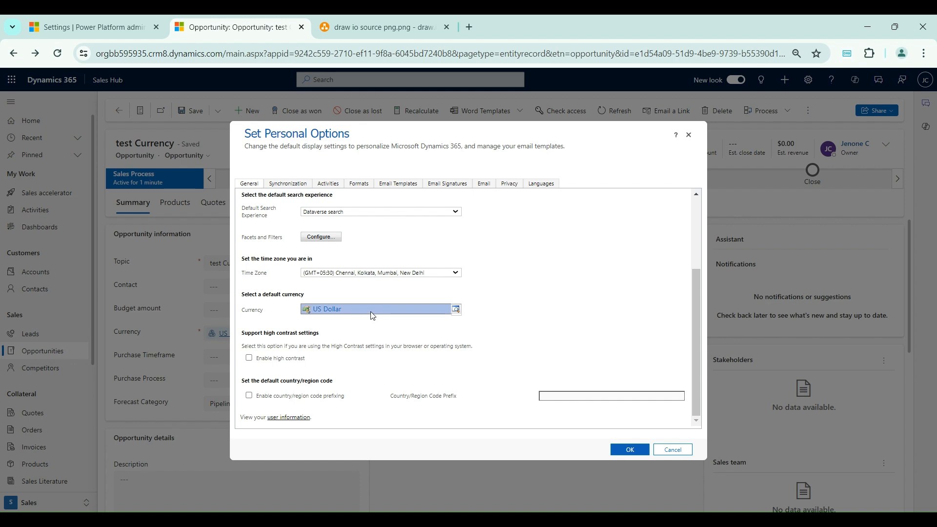
key("BackSpace")
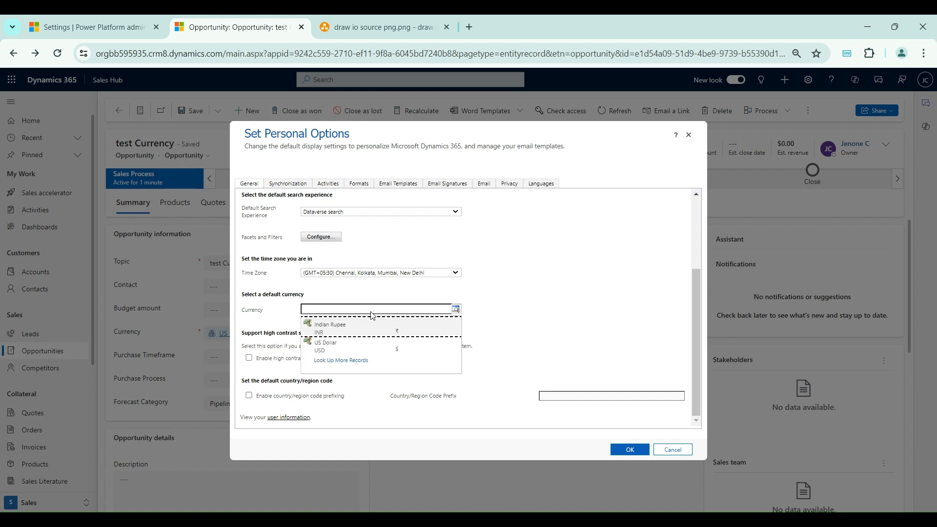
left_click(355, 330)
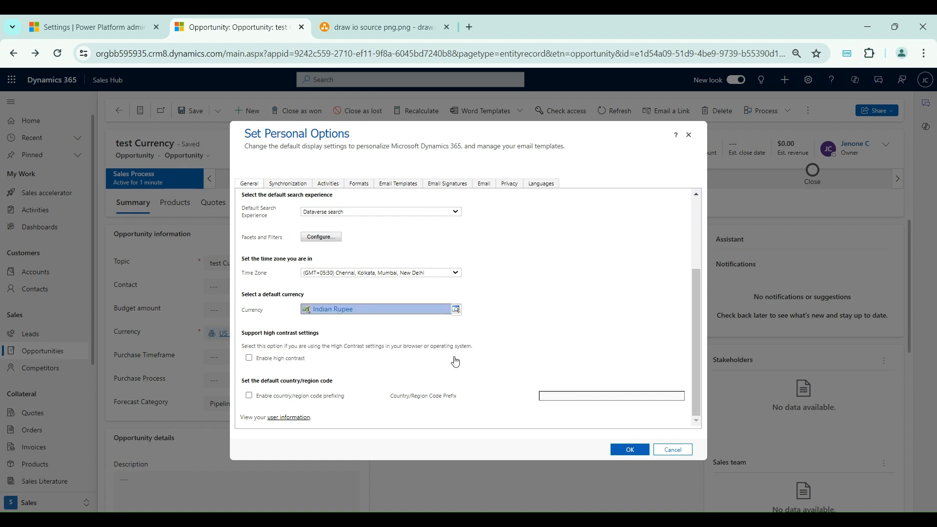
left_click(628, 452)
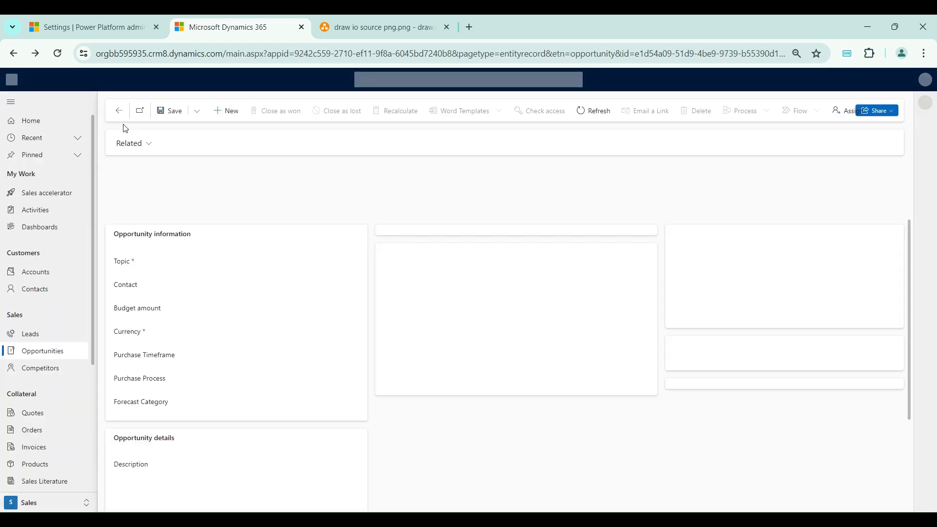
left_click(113, 113)
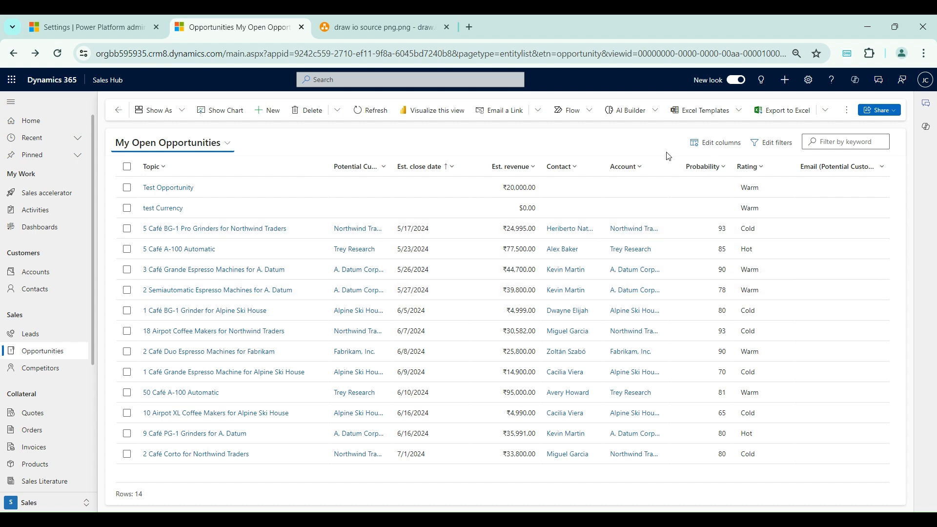
Set the current regional format to English (India) in the personal options
left_click(807, 81)
left_click(820, 229)
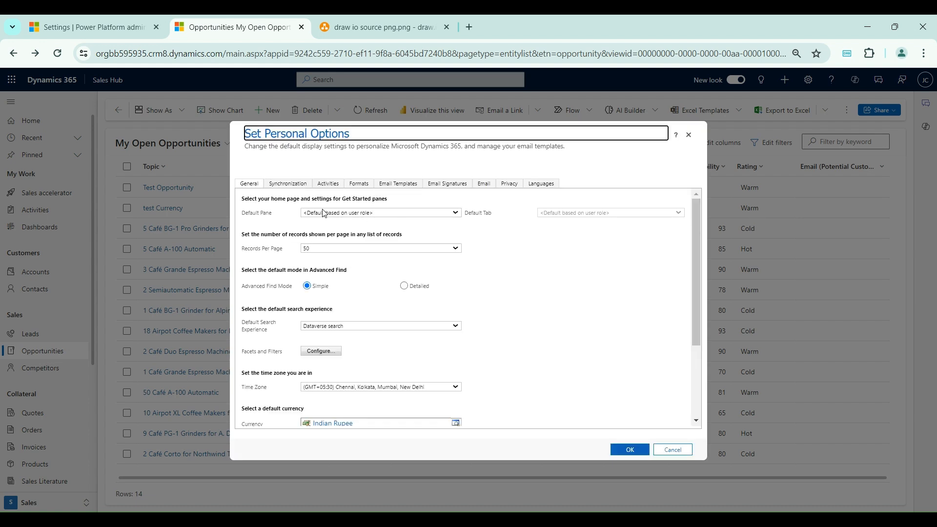
scroll(326, 386, "down", 3)
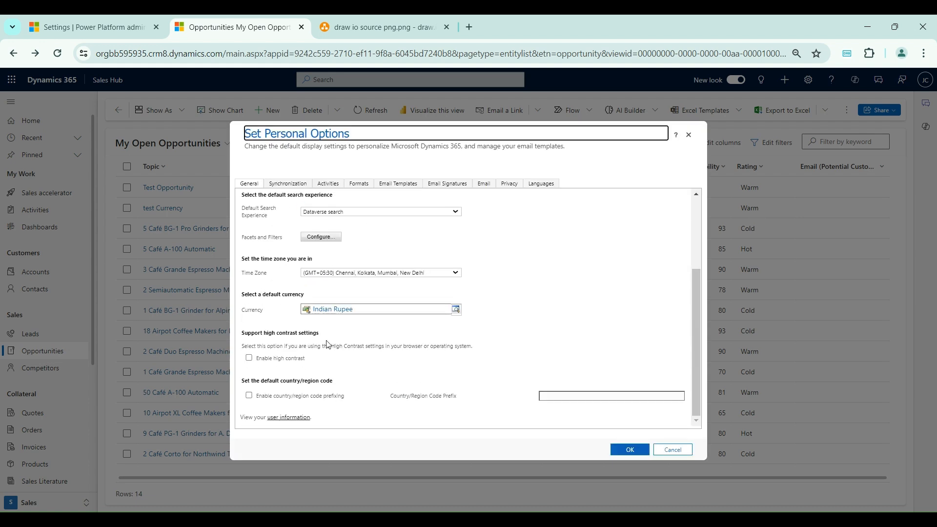
scroll(271, 322, "up", 3)
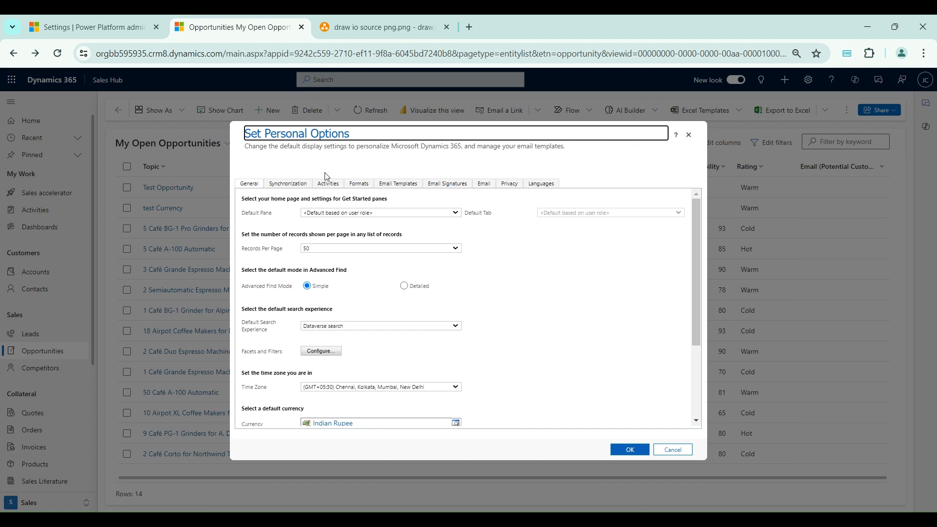
left_click(358, 184)
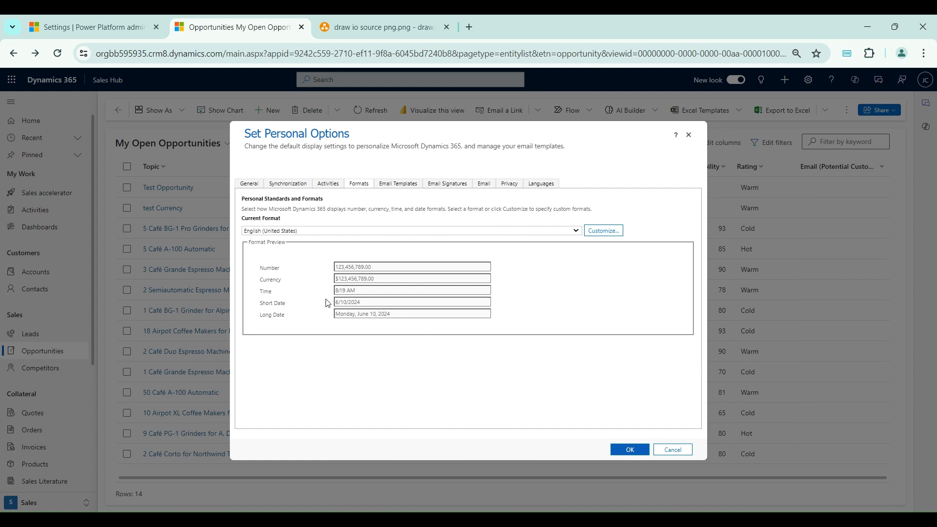
left_click(266, 358)
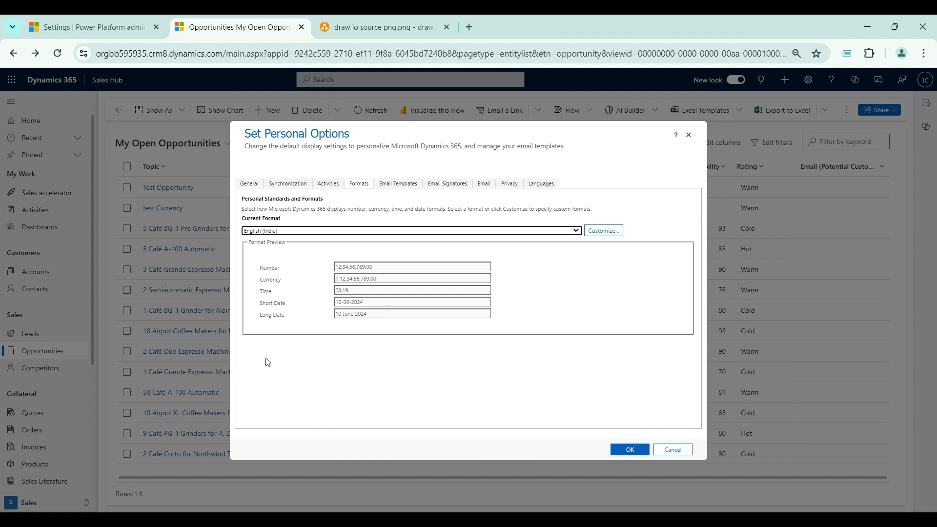
Customize the currency format to place the ₹ symbol after the number, save the personal options, and switch to the Sales Settings diagram in draw.io
left_click(575, 259)
left_click(613, 232)
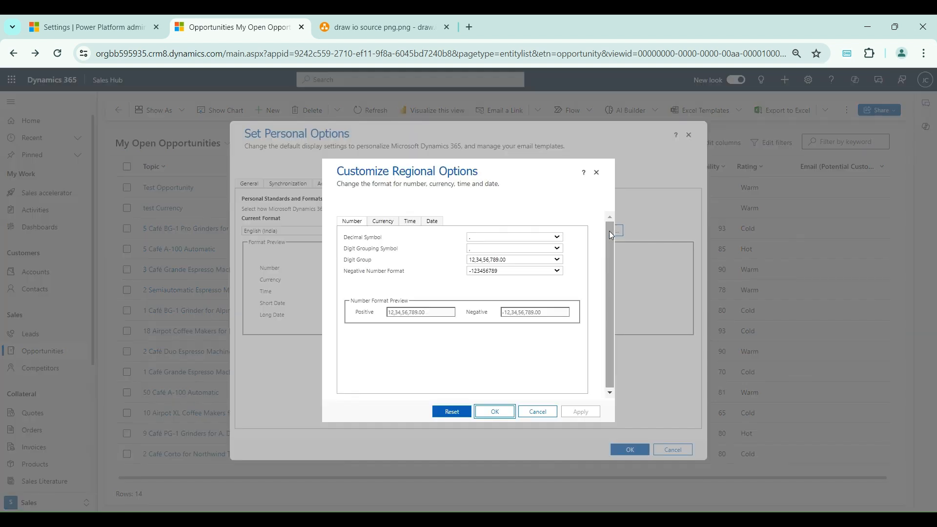
left_click(385, 222)
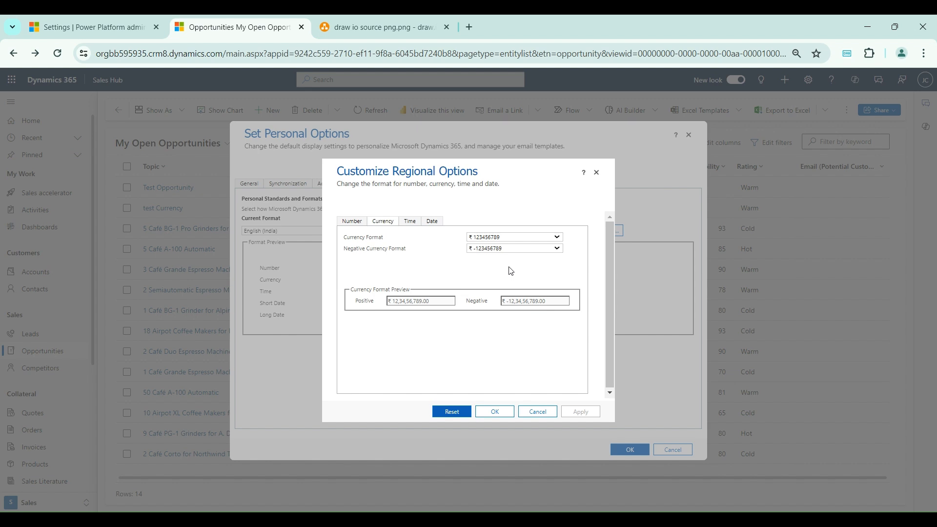
key("Down")
left_click(582, 413)
left_click(497, 413)
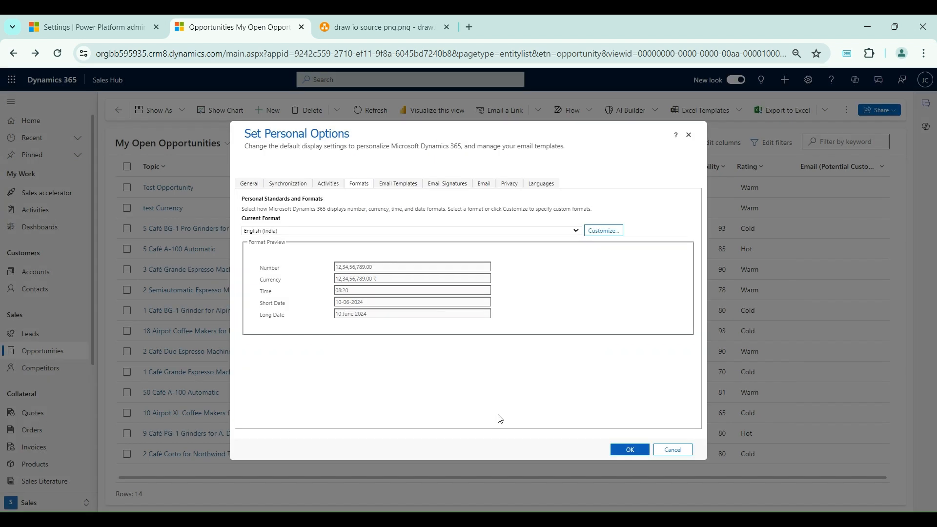
left_click(634, 452)
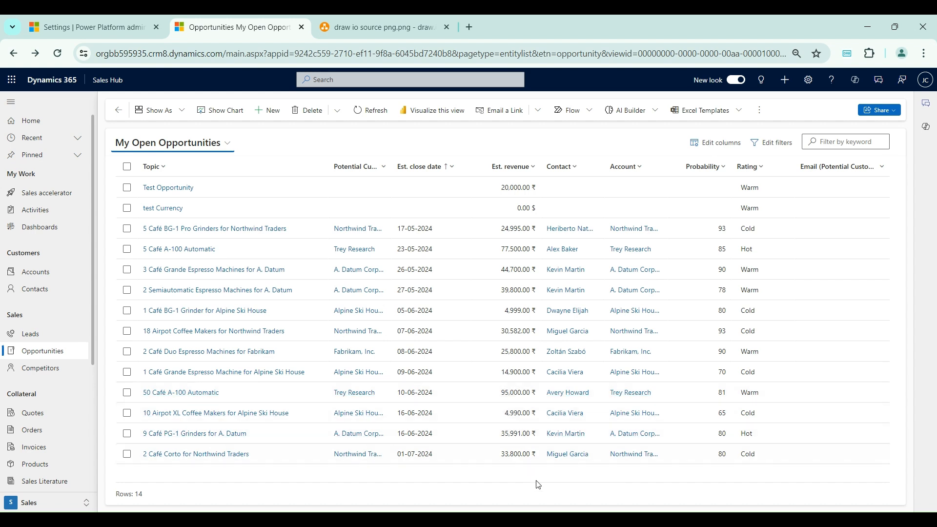
key("ctrl+Tab")
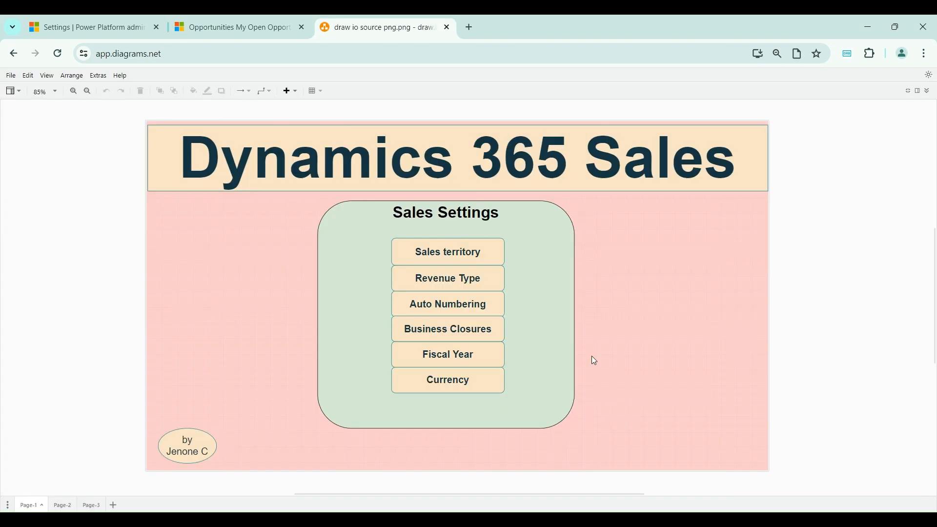